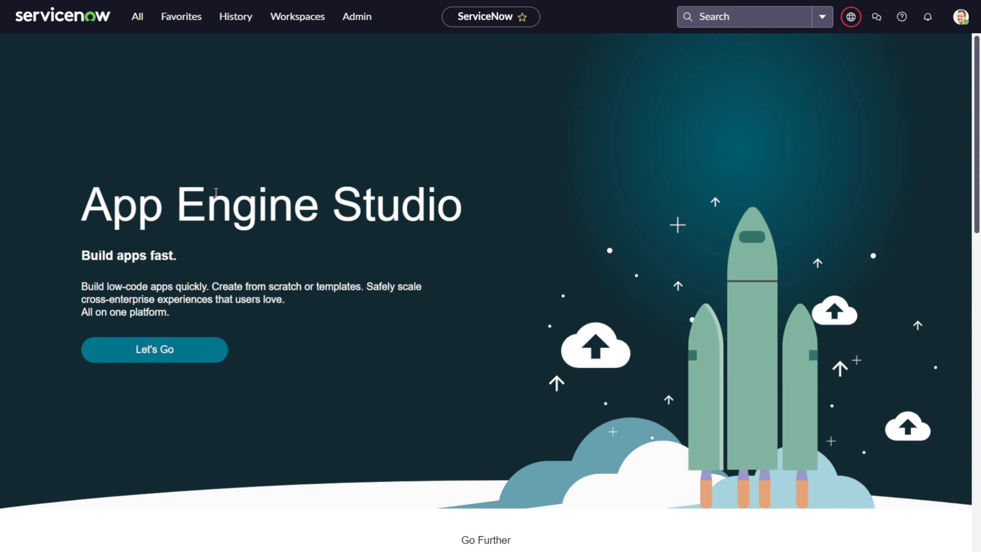
# Filter the navigation menu for 'app engine' and open App Engine Studio
pyautogui.click(144, 20)
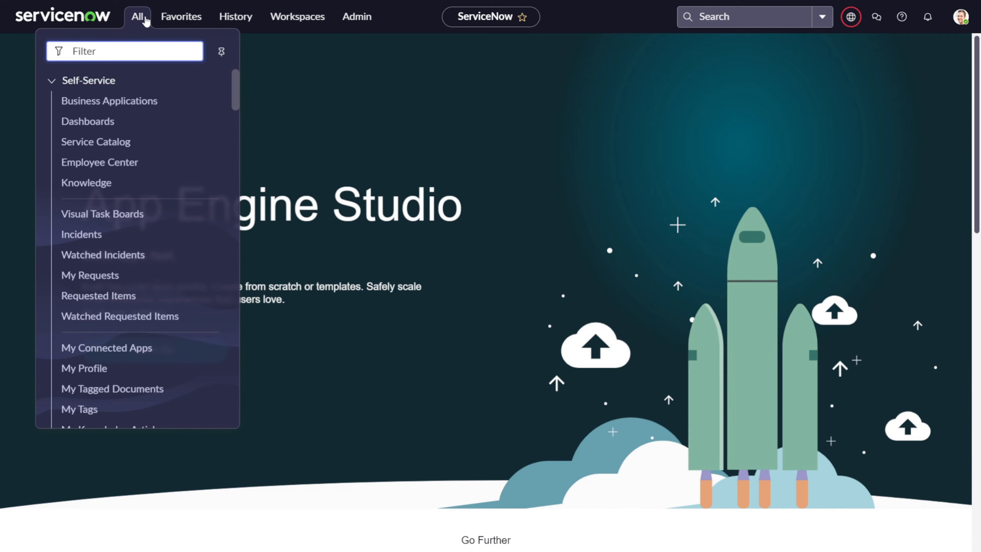
pyautogui.write('app engine')
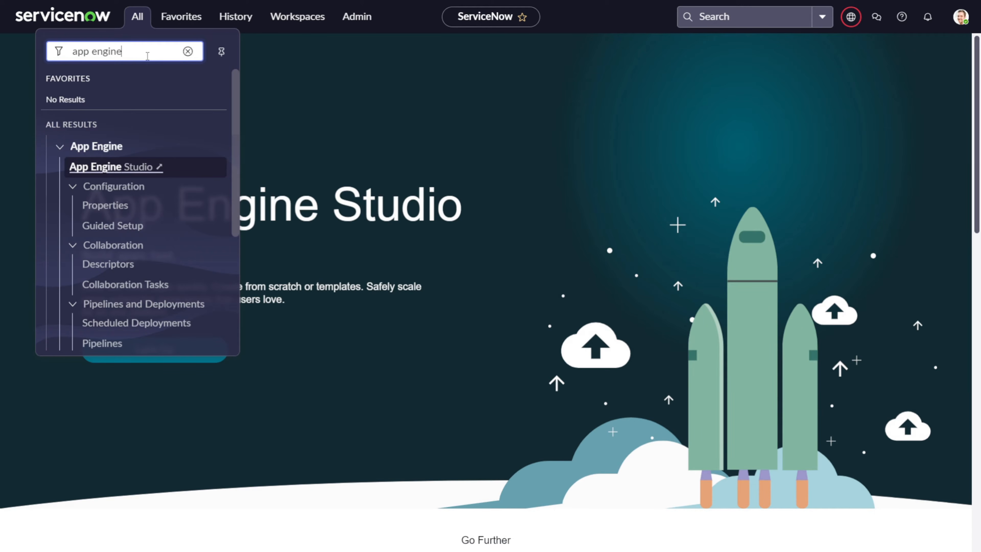
pyautogui.click(143, 167)
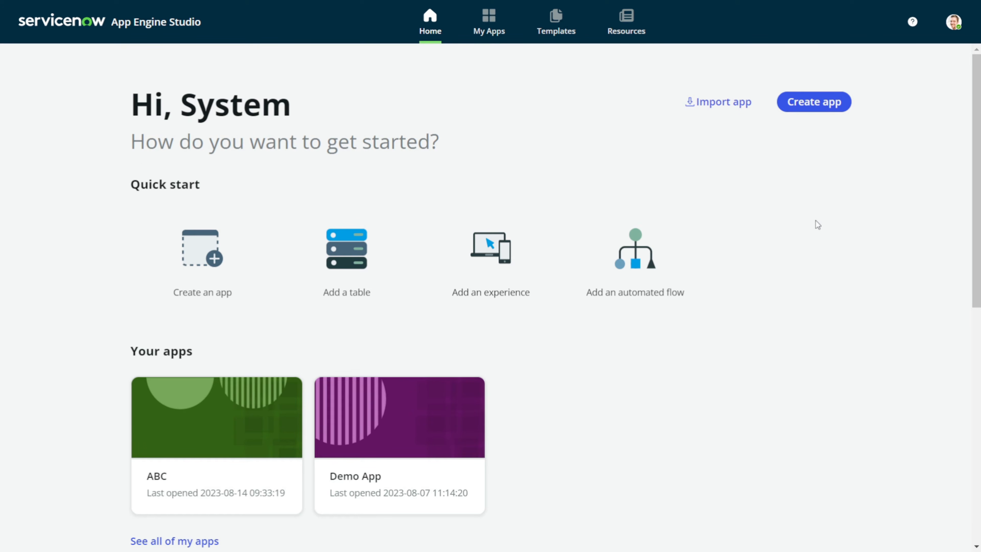
# Create a new app named 'My Gym' with the default roles and go to its dashboard
pyautogui.click(814, 102)
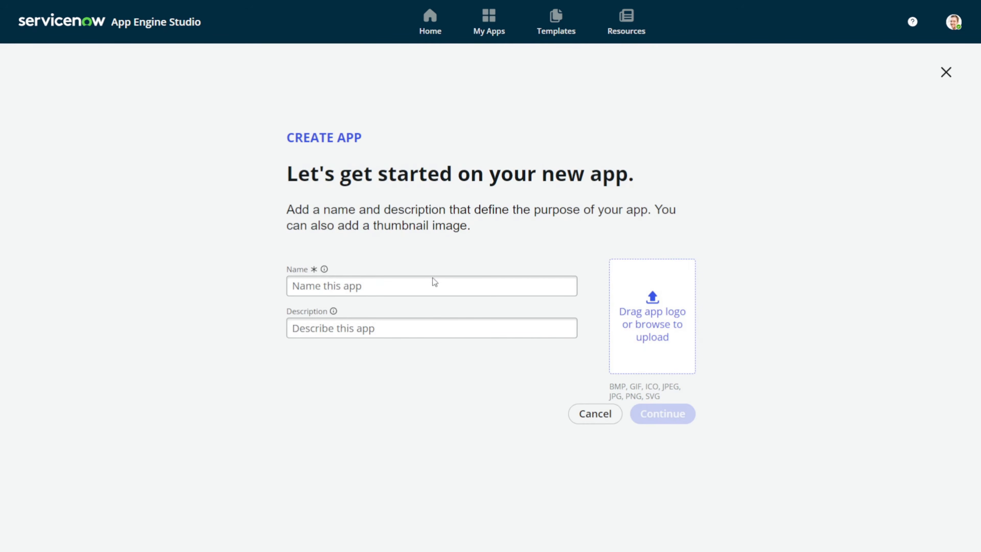
pyautogui.click(398, 292)
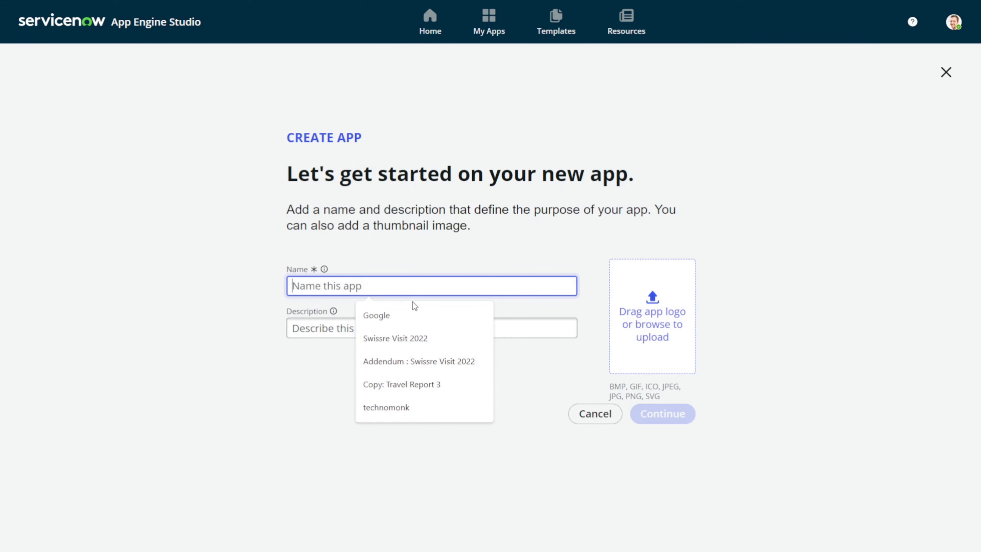
pyautogui.write('M y Gym')
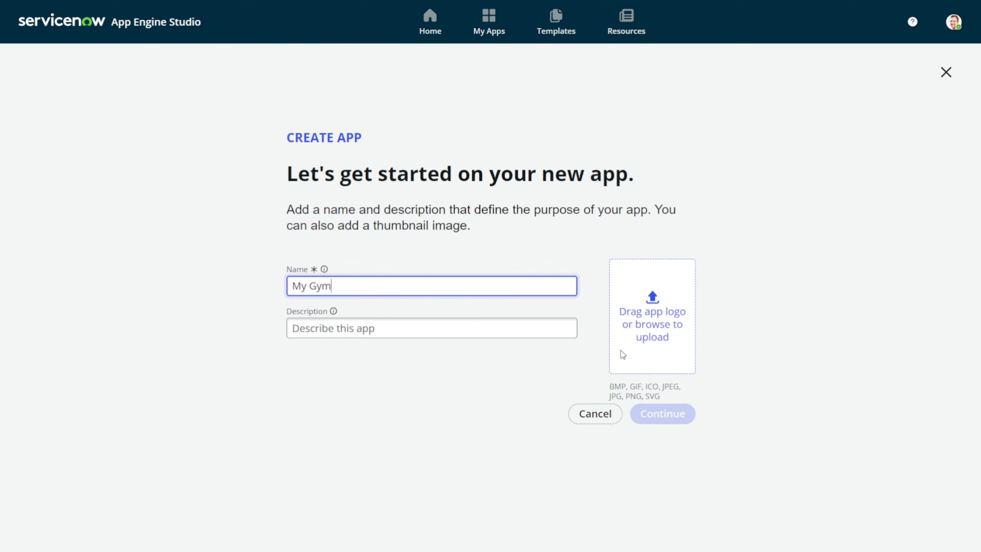
pyautogui.click(573, 479)
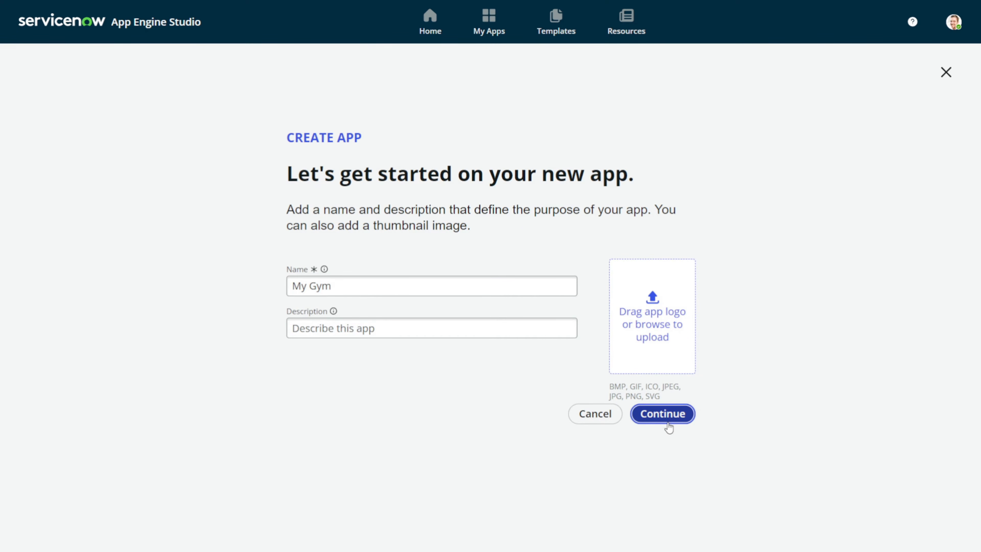
pyautogui.click(669, 427)
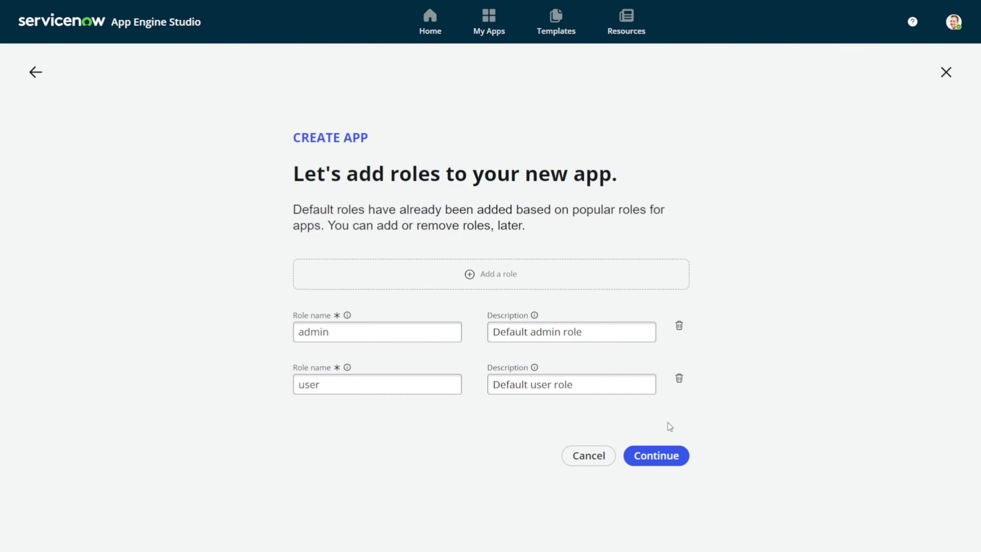
pyautogui.click(673, 463)
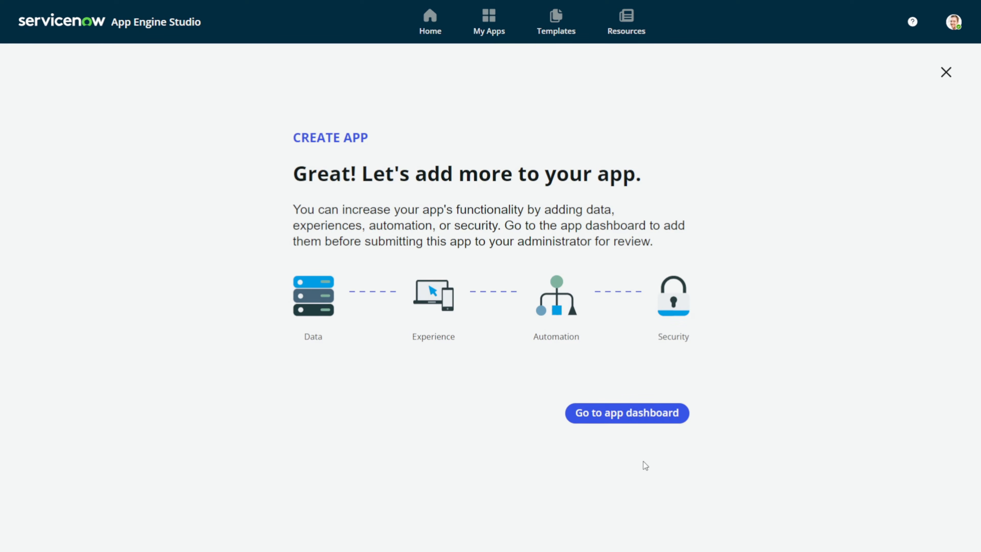
pyautogui.click(614, 420)
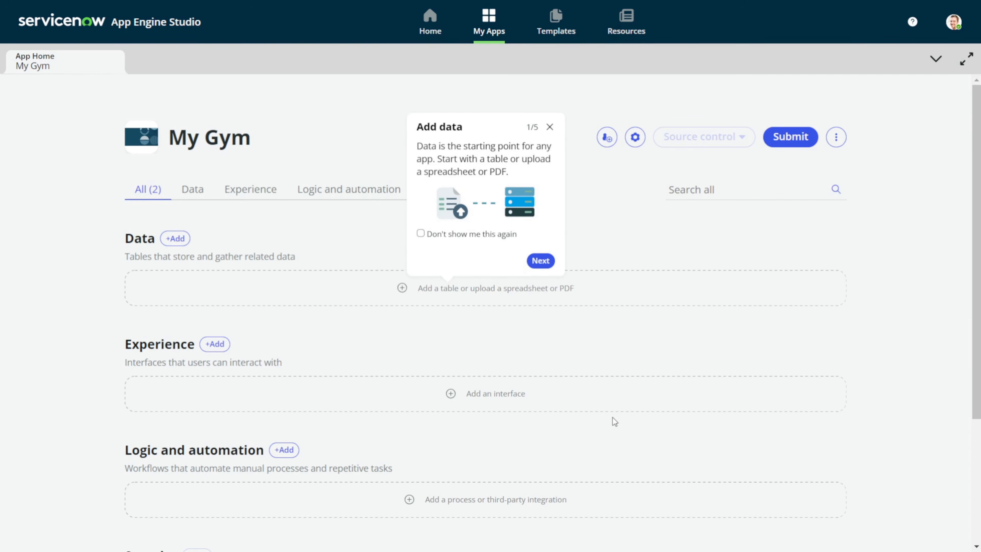
# Dismiss the Add data tip and launch the Add Data wizard from Data
pyautogui.click(550, 127)
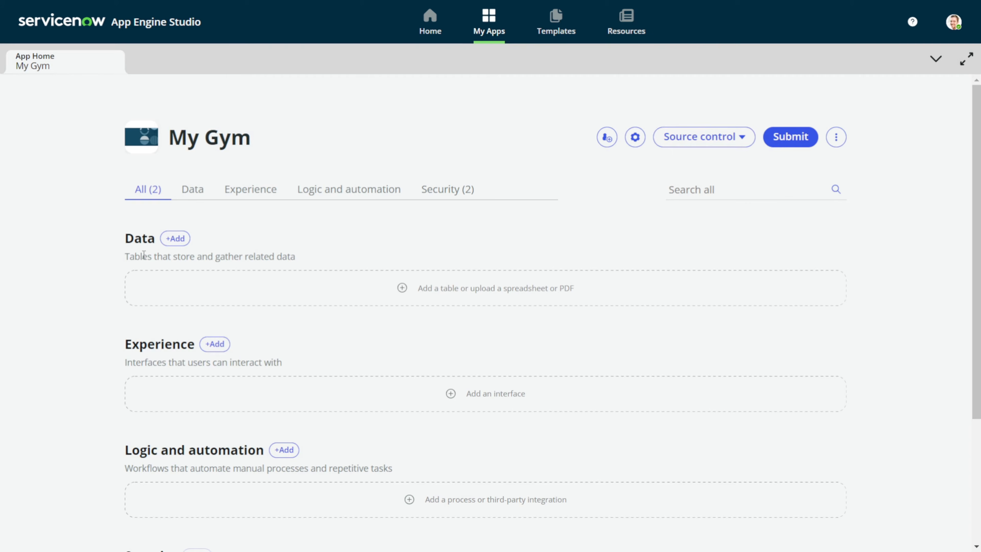
pyautogui.click(175, 238)
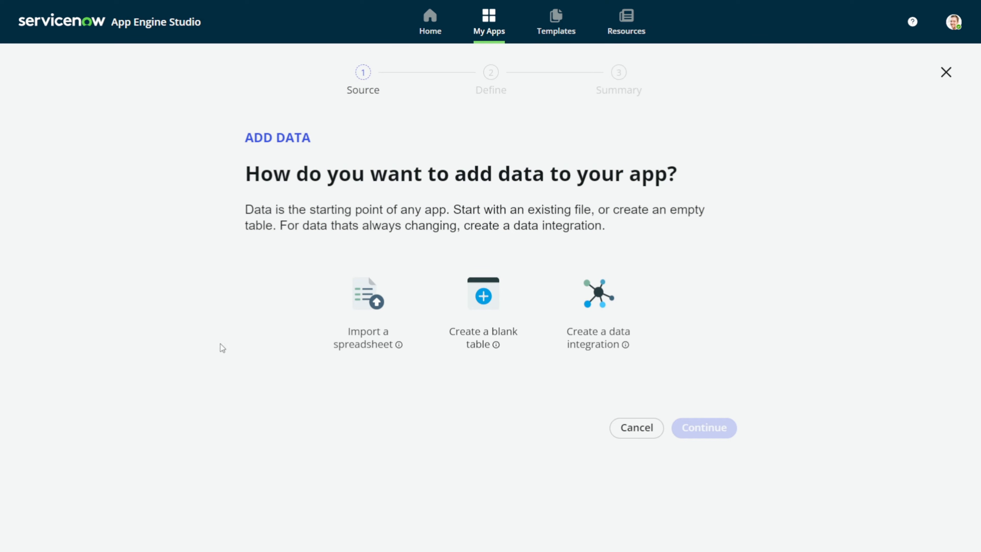
# Import the spreadsheet megaGymDataset.xlsx with its spreadsheet data included
pyautogui.click(358, 320)
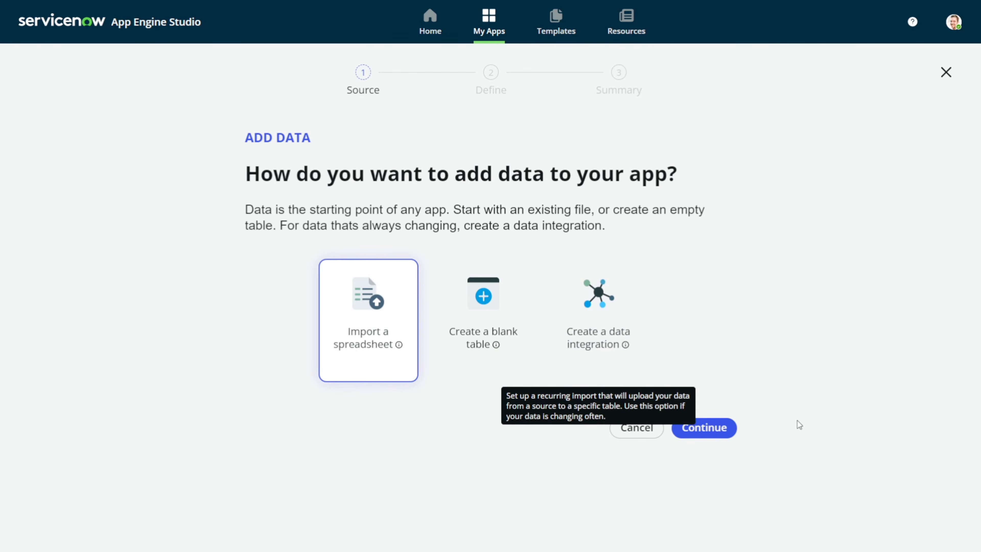
pyautogui.click(724, 441)
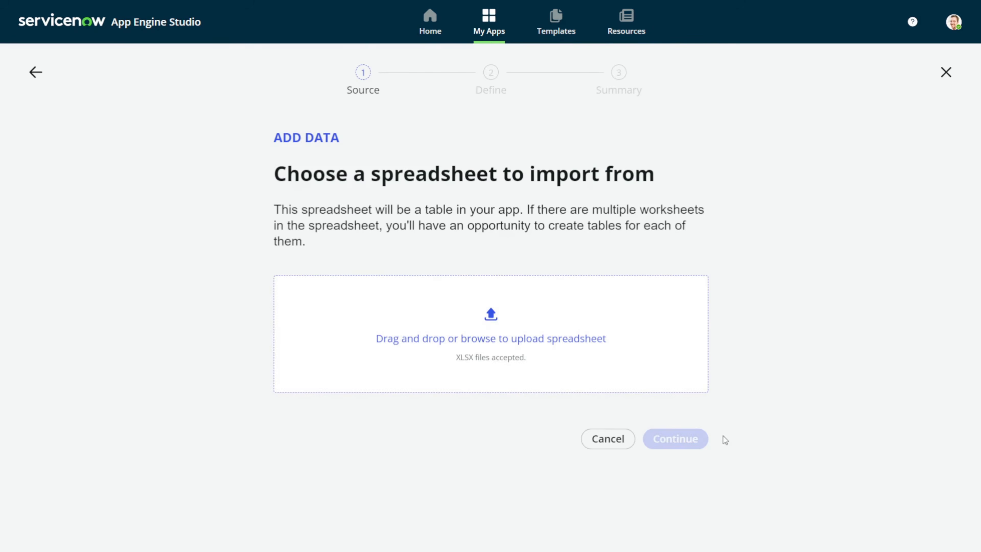
pyautogui.click(575, 345)
pyautogui.scroll(-2, 328, 174)
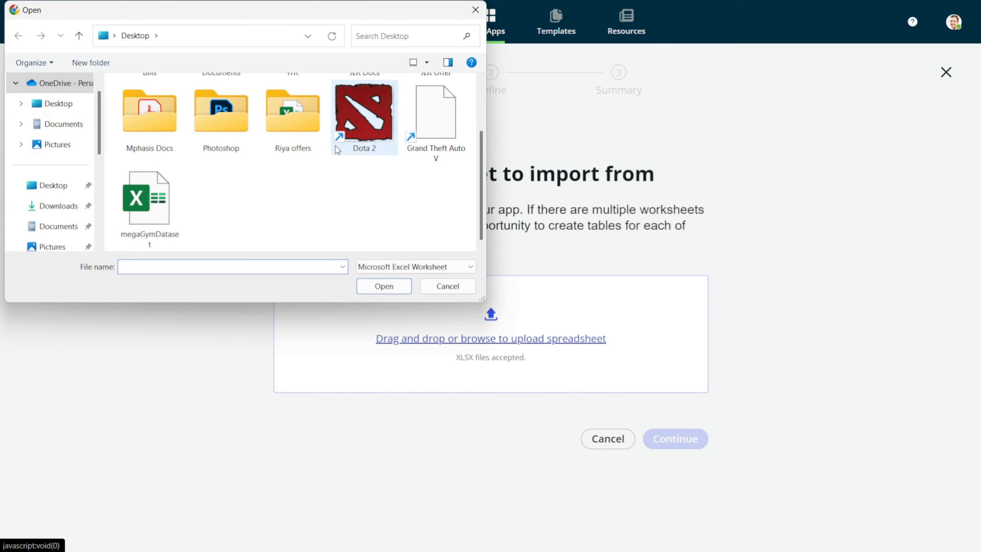
pyautogui.doubleClick(147, 214)
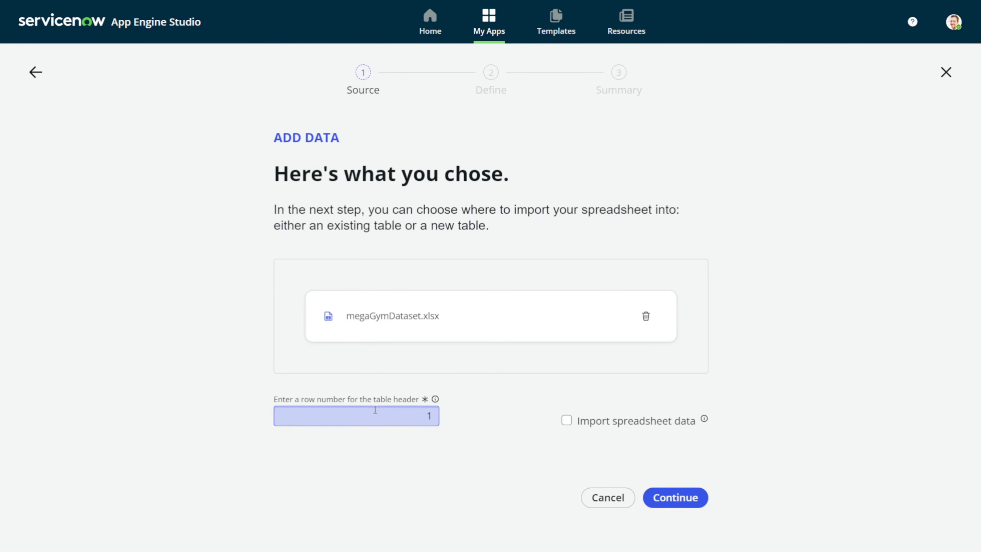
pyautogui.moveTo(349, 399); pyautogui.dragTo(452, 385)
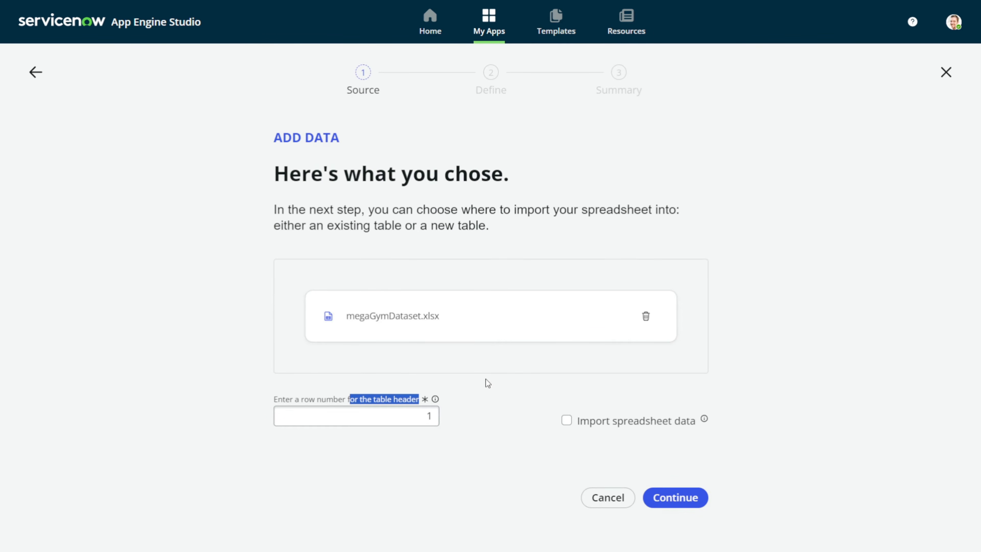
pyautogui.click(566, 421)
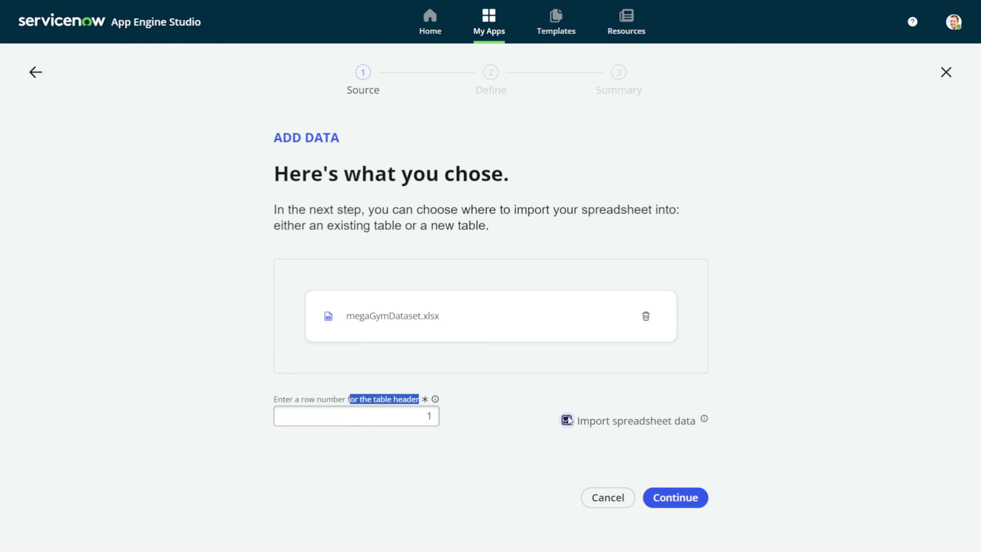
pyautogui.click(654, 500)
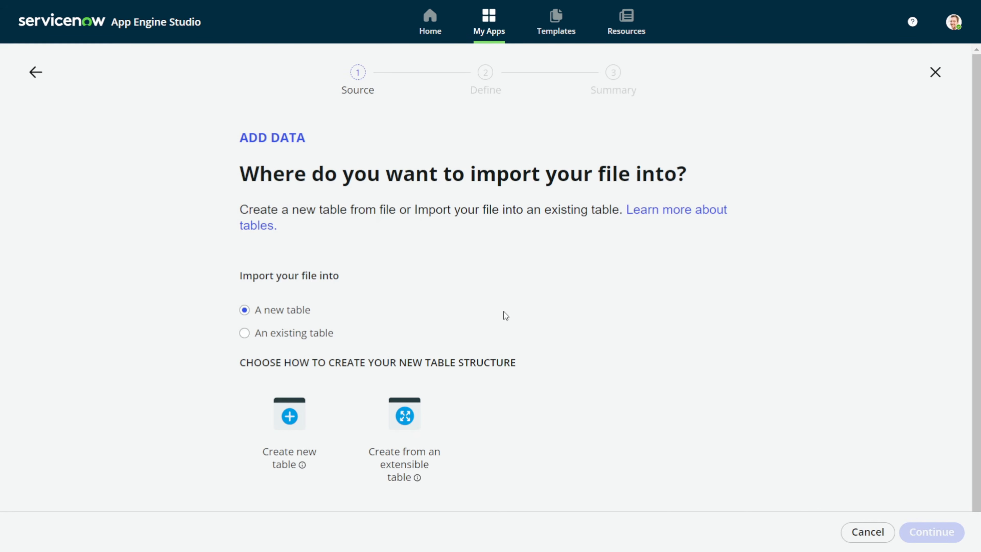
# Choose 'Create new table' as the import destination
pyautogui.scroll(-1, 504, 312)
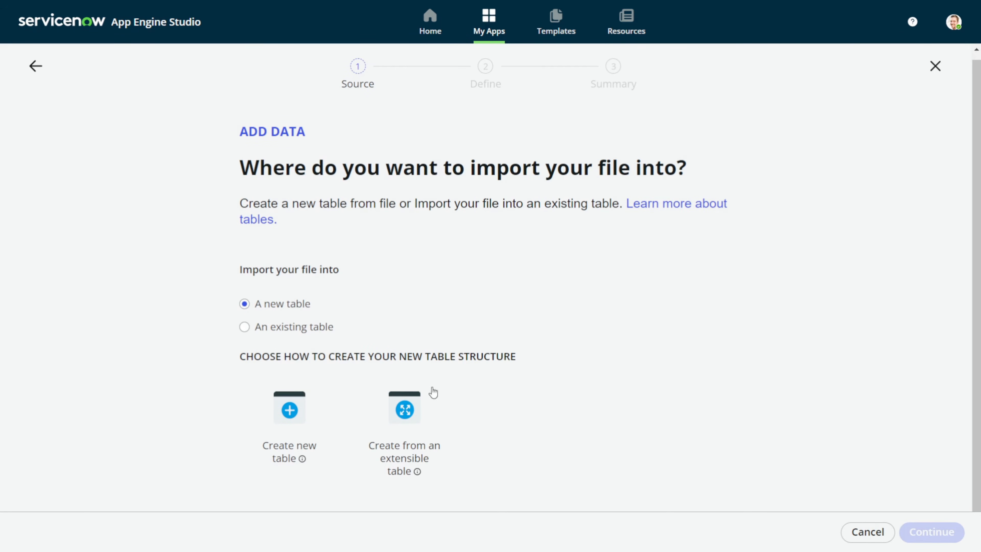
pyautogui.click(278, 430)
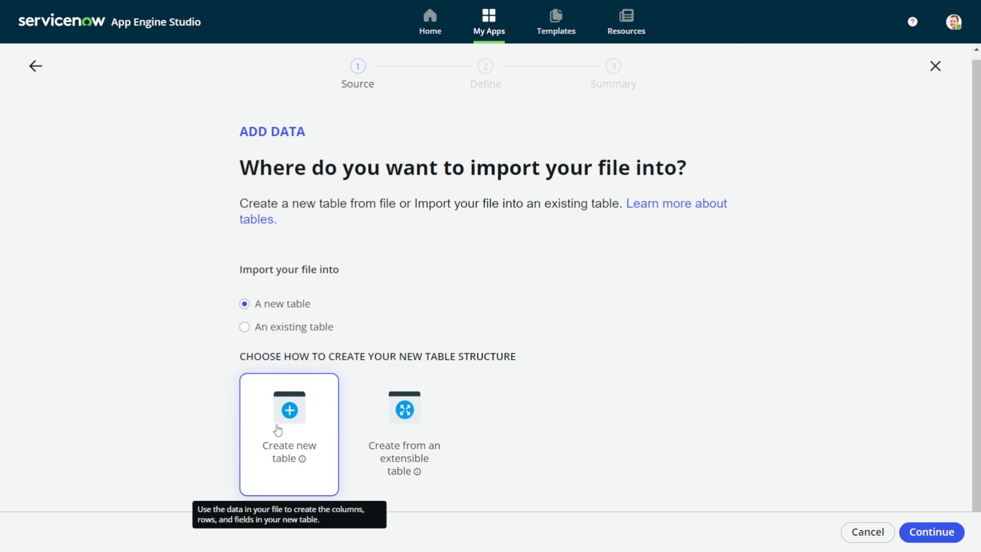
pyautogui.click(954, 533)
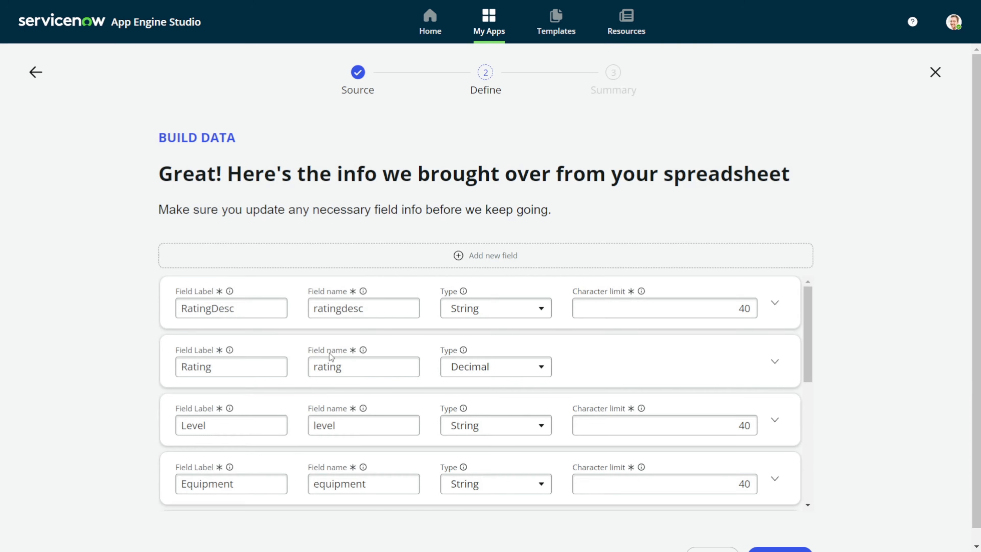
# Change the Level and Equipment fields' type to Choice
pyautogui.scroll(-2, 331, 357)
pyautogui.scroll(2, 361, 353)
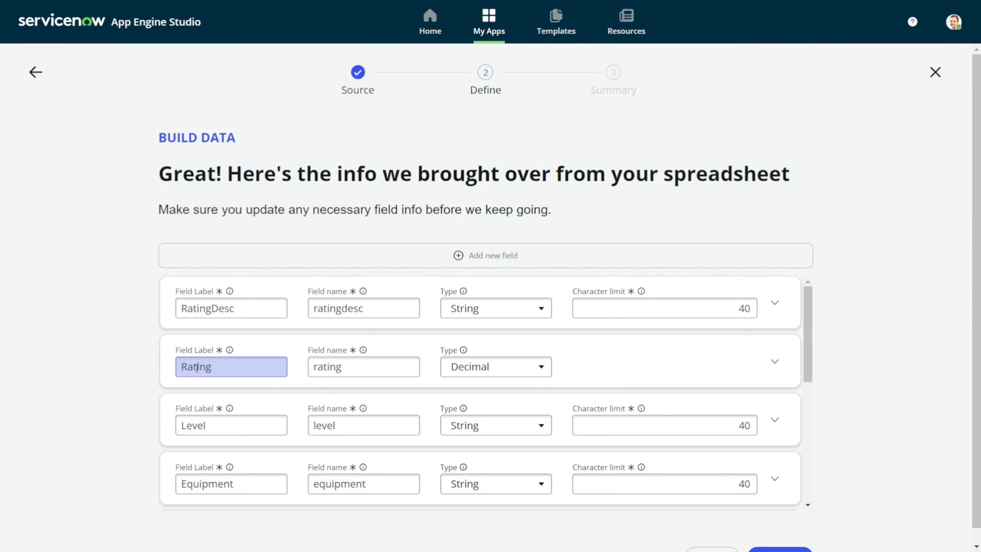
pyautogui.scroll(-3, 309, 347)
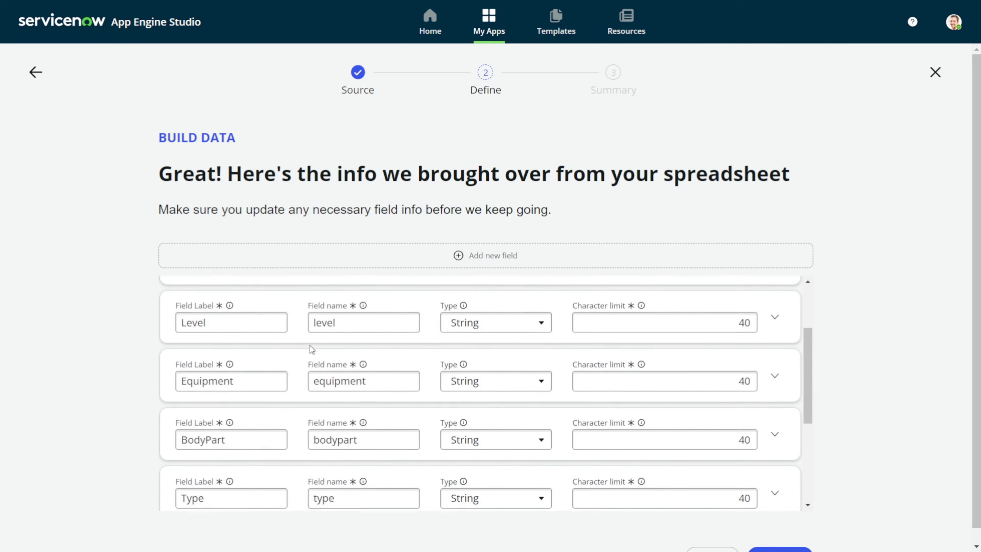
pyautogui.click(489, 304)
pyautogui.scroll(-3, 487, 384)
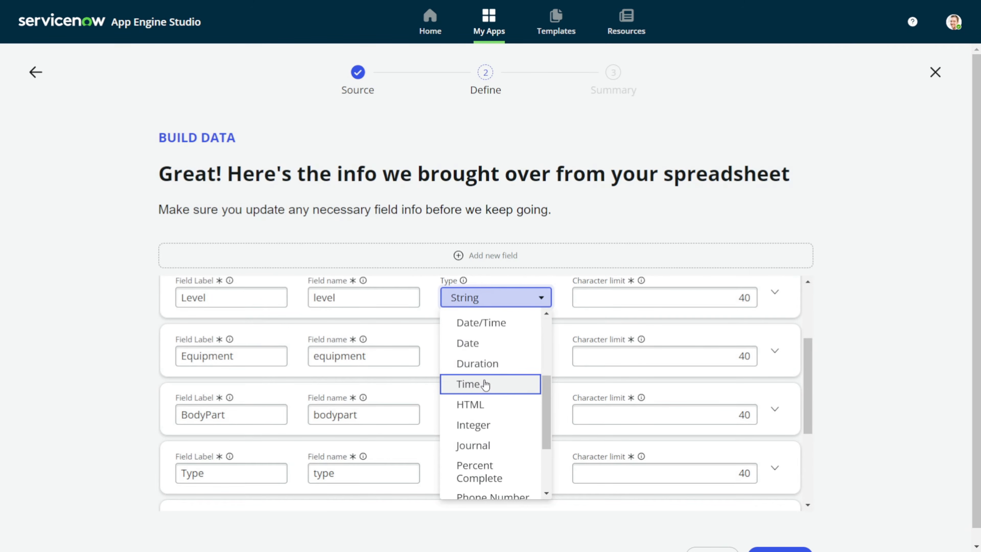
pyautogui.scroll(2, 491, 369)
pyautogui.scroll(3, 491, 366)
pyautogui.click(494, 339)
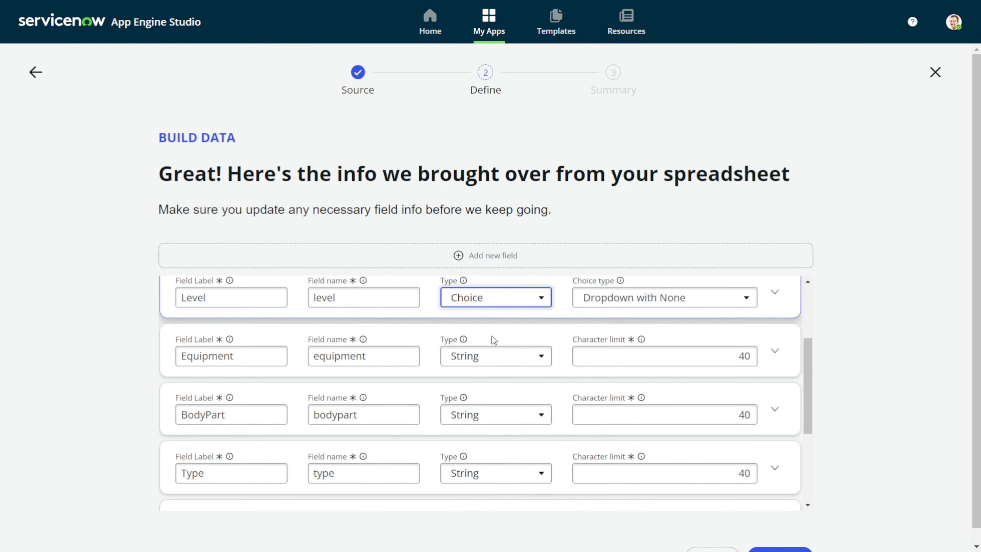
pyautogui.click(504, 363)
pyautogui.scroll(-5, 506, 361)
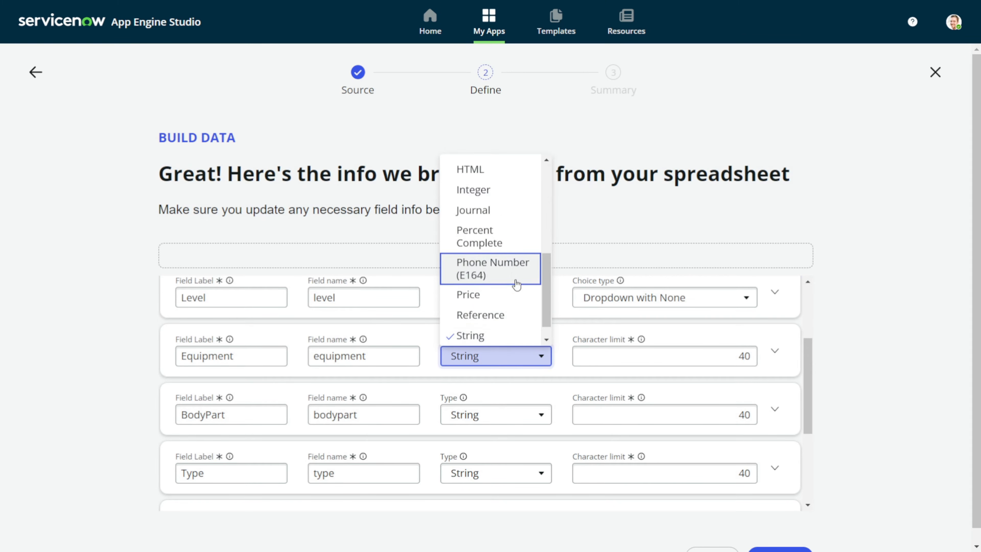
pyautogui.scroll(3, 516, 285)
pyautogui.scroll(5, 516, 285)
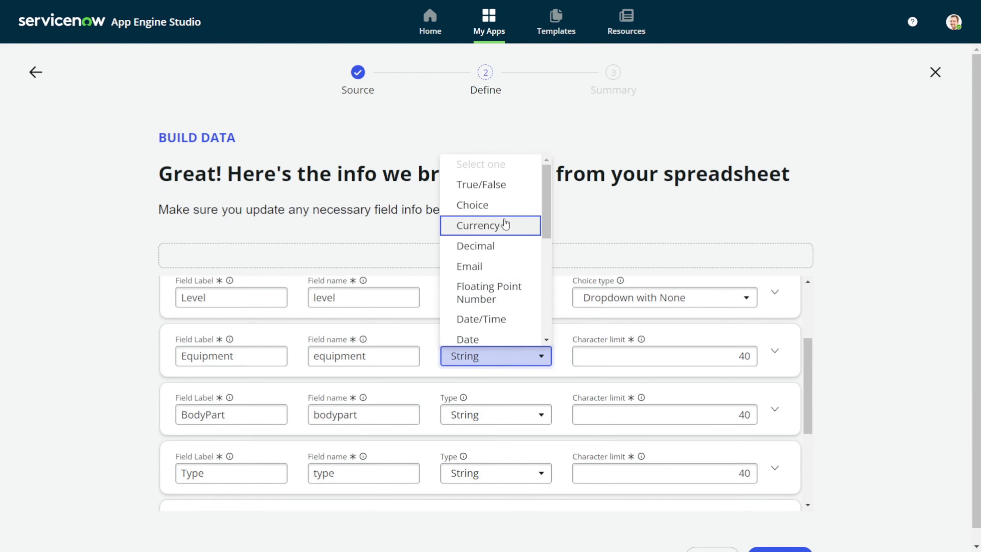
pyautogui.click(500, 209)
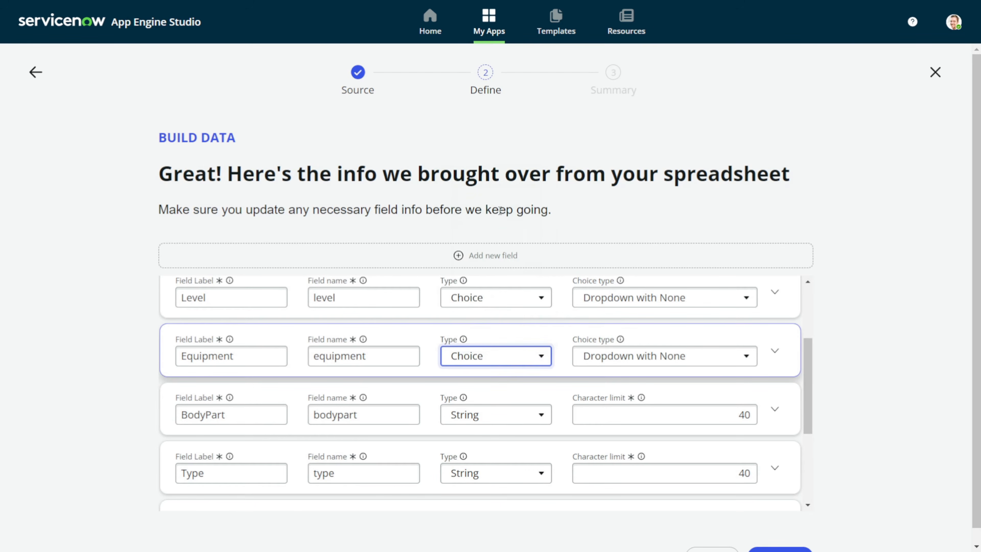
# Set the BodyPart and Type fields' type to Choice
pyautogui.click(480, 413)
pyautogui.scroll(-5, 493, 347)
pyautogui.scroll(5, 491, 345)
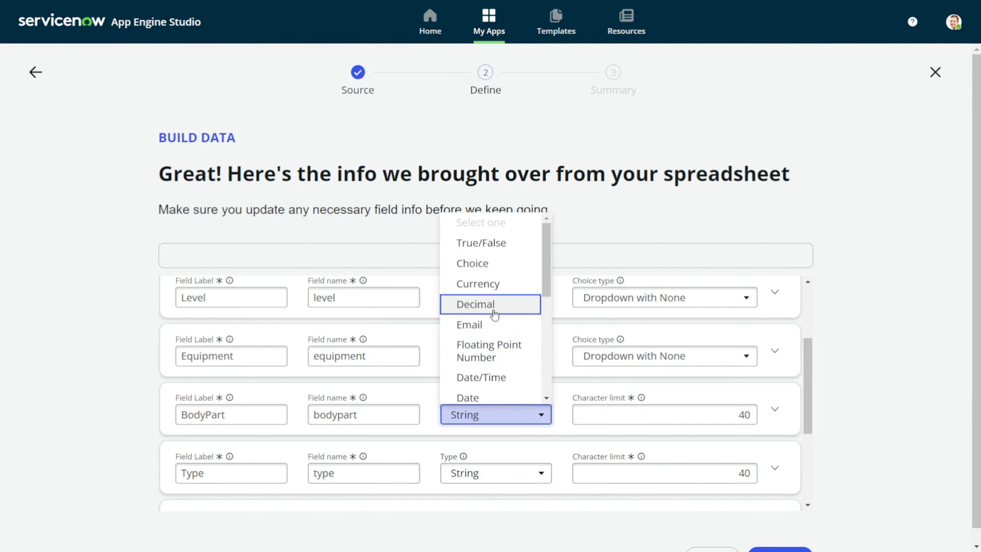
pyautogui.click(491, 269)
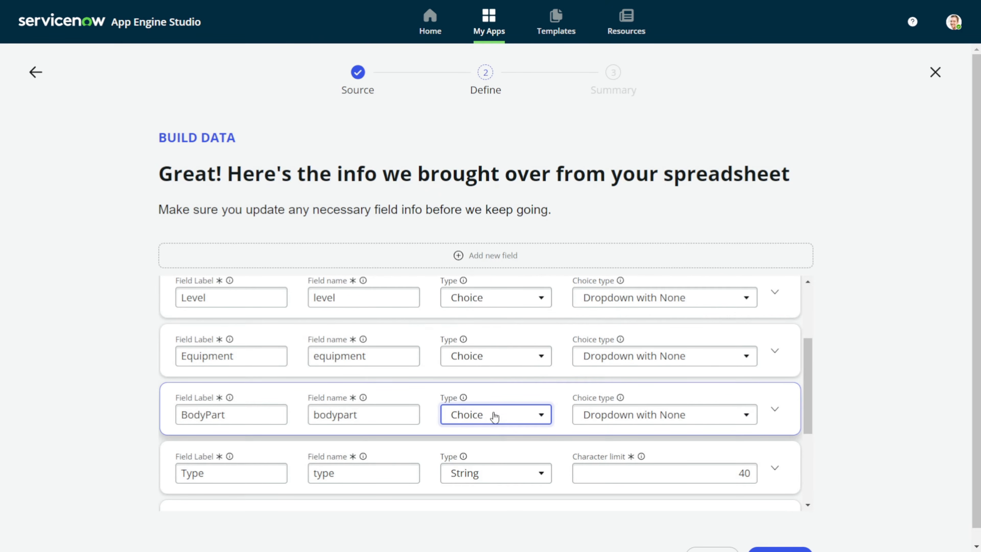
pyautogui.click(491, 472)
pyautogui.scroll(-5, 492, 385)
pyautogui.scroll(5, 496, 388)
pyautogui.click(494, 323)
pyautogui.scroll(1, 495, 371)
pyautogui.scroll(-4, 495, 369)
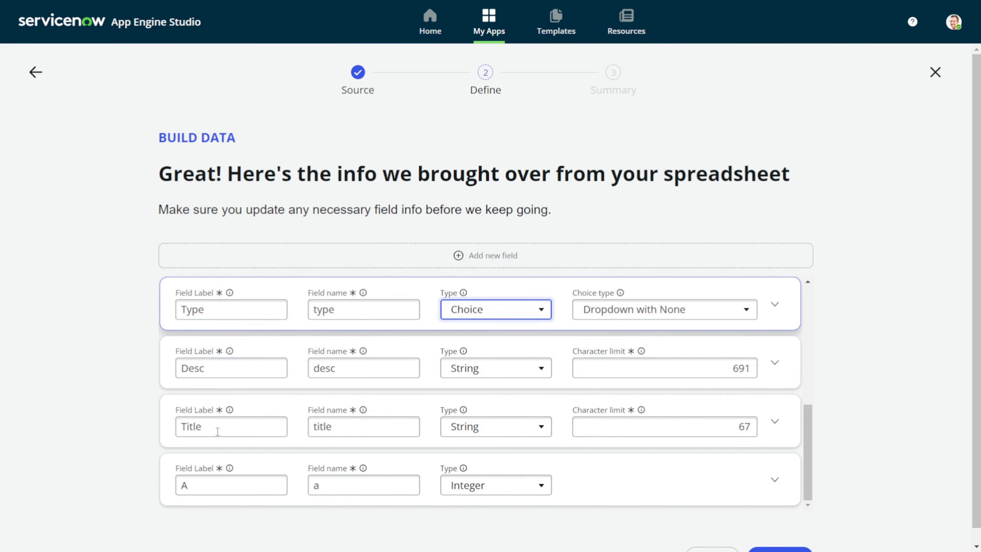
pyautogui.scroll(-1, 726, 418)
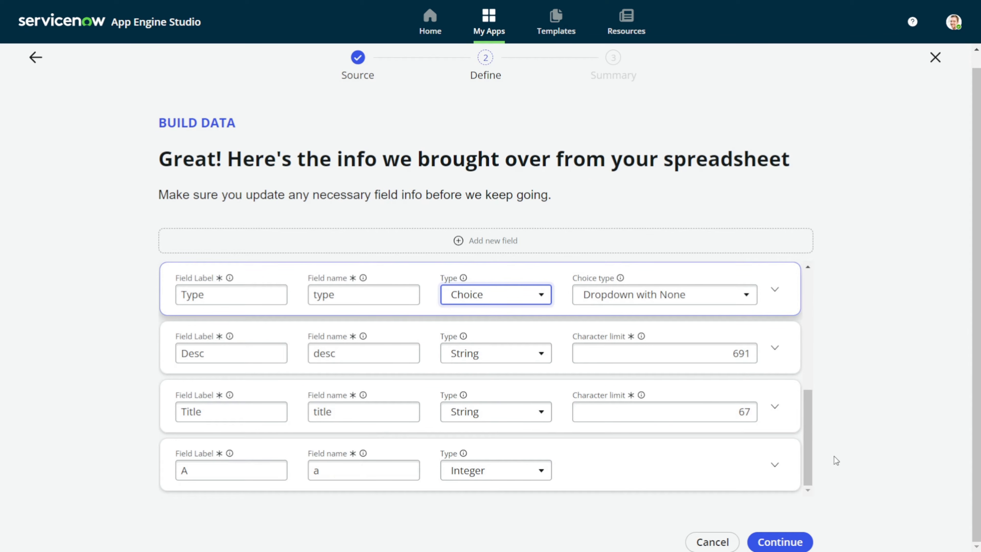
# Label the table 'Exercise', make it extensible, and auto-number with EXC, 1000, 7 digits
pyautogui.click(777, 543)
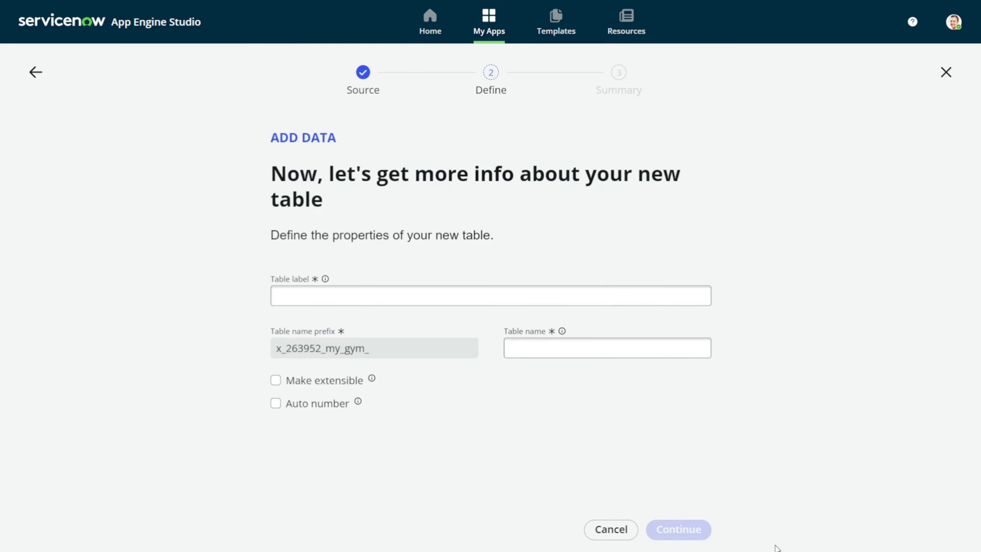
pyautogui.click(537, 297)
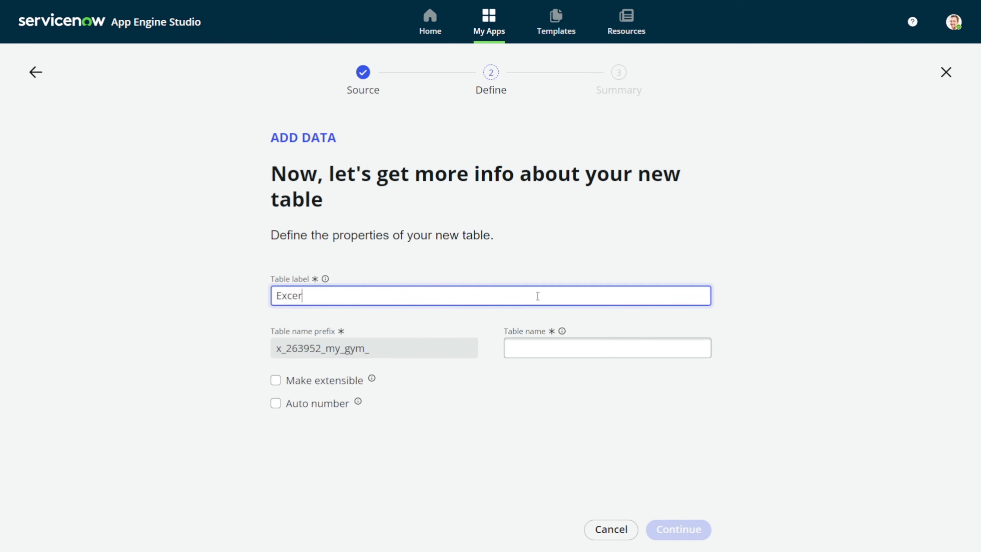
pyautogui.press('BackSpace')
pyautogui.press('BackSpace')
pyautogui.press('BackSpace')
pyautogui.press('Tab')
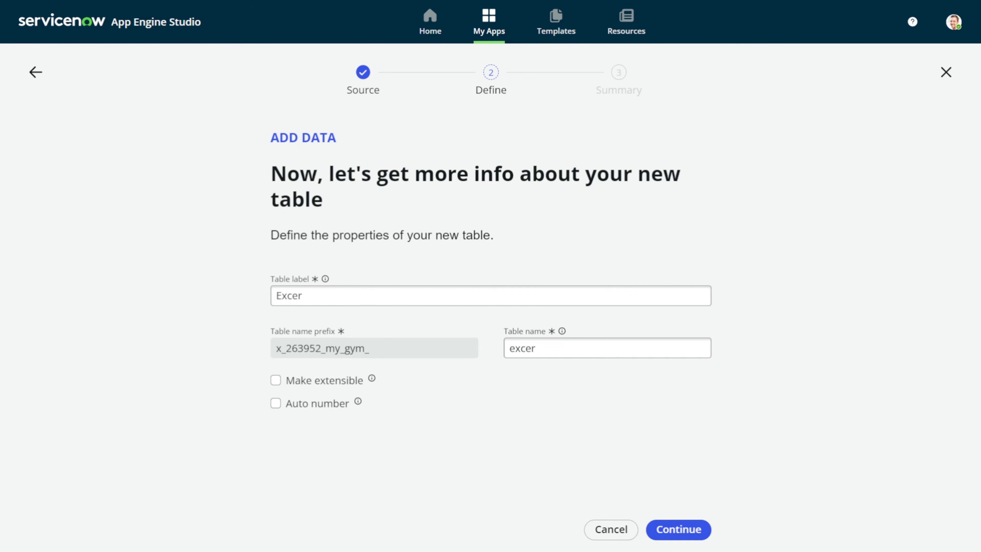
pyautogui.click(353, 299)
pyautogui.click(276, 382)
pyautogui.click(277, 403)
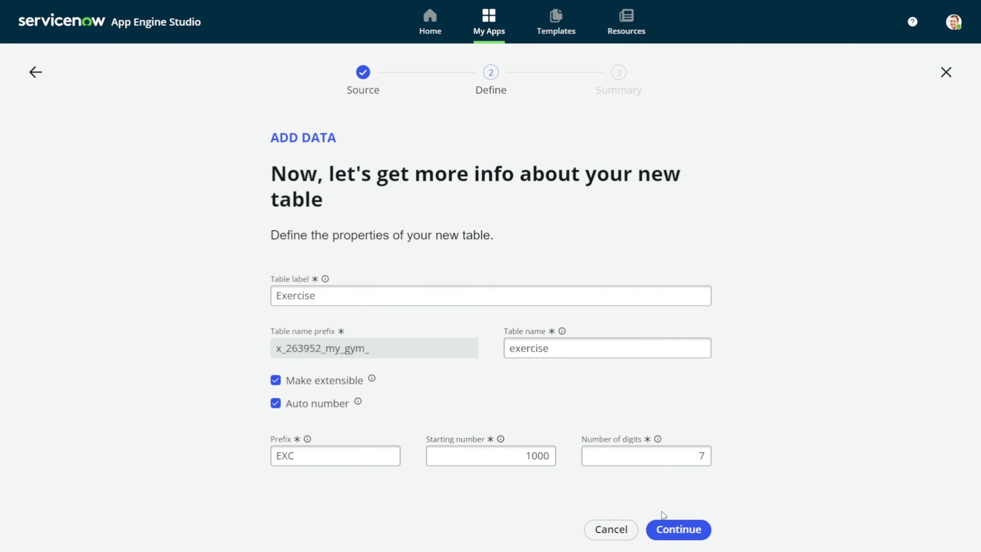
pyautogui.click(665, 529)
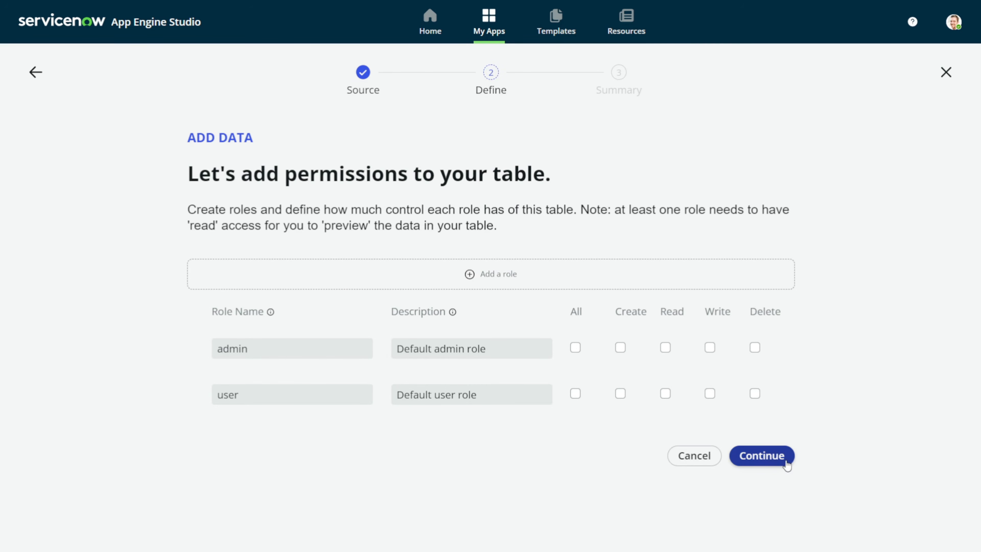
# Accept the default permissions to create the Exercise table
pyautogui.click(762, 456)
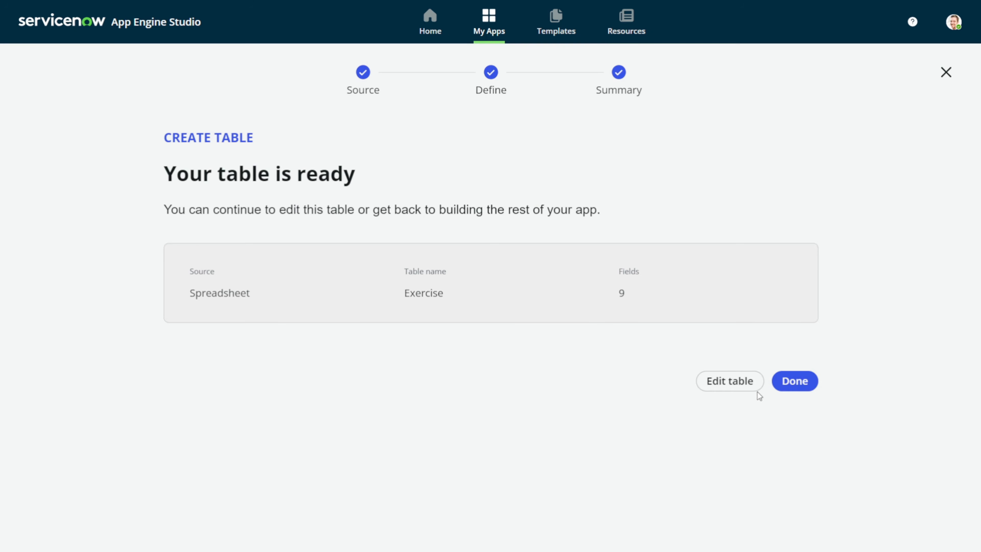
# Close the wizard and tour tip, then preview the Exercise table's records
pyautogui.click(798, 379)
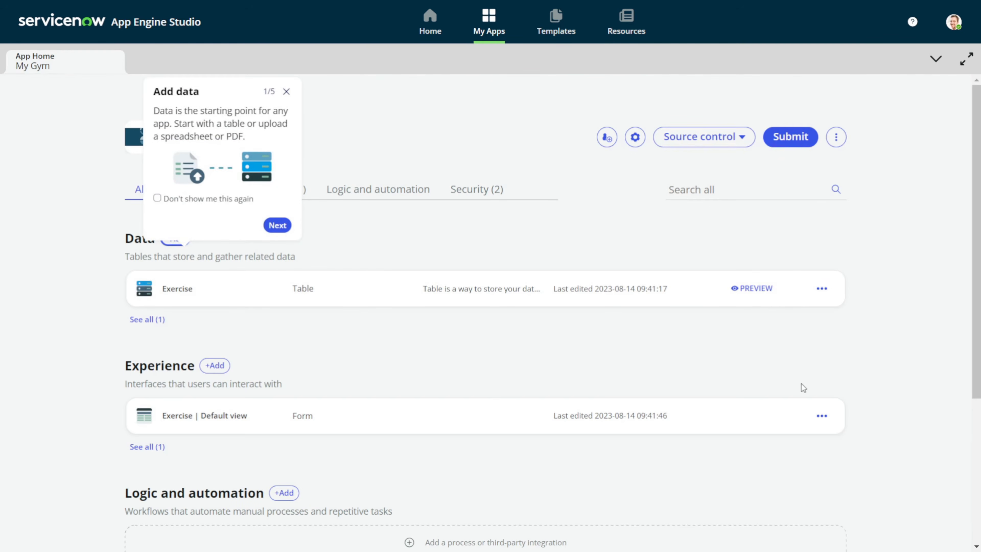
pyautogui.click(286, 92)
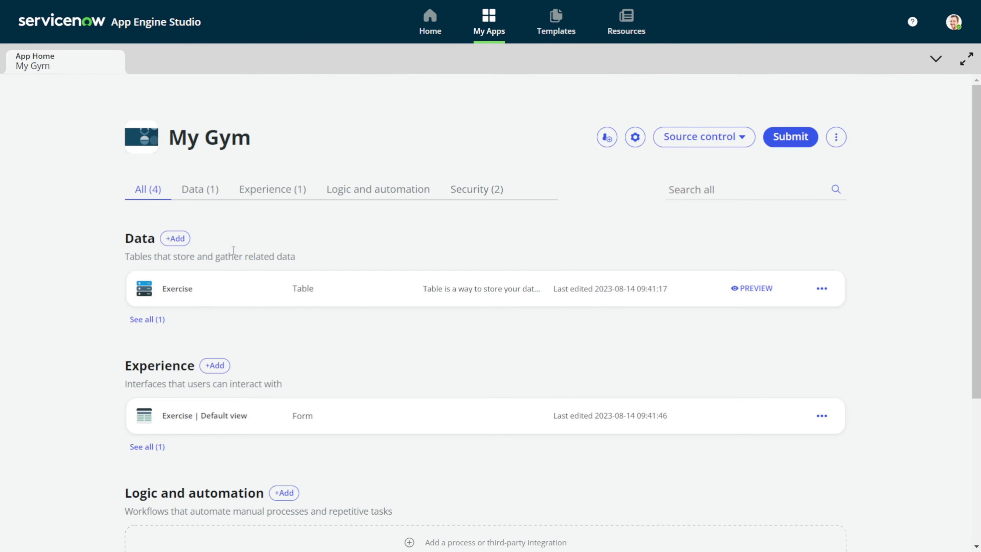
pyautogui.click(766, 301)
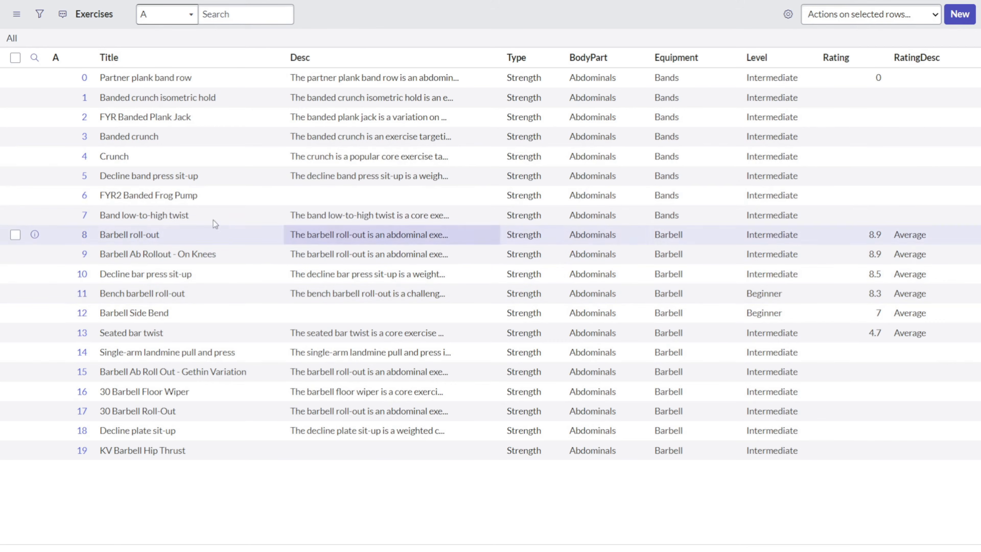
# Browse the Exercise records list and highlight its 2,918 total record count
pyautogui.moveTo(192, 75)
pyautogui.mouseDown()
pyautogui.moveTo(98, 88)
pyautogui.moveTo(184, 86)
pyautogui.mouseUp()
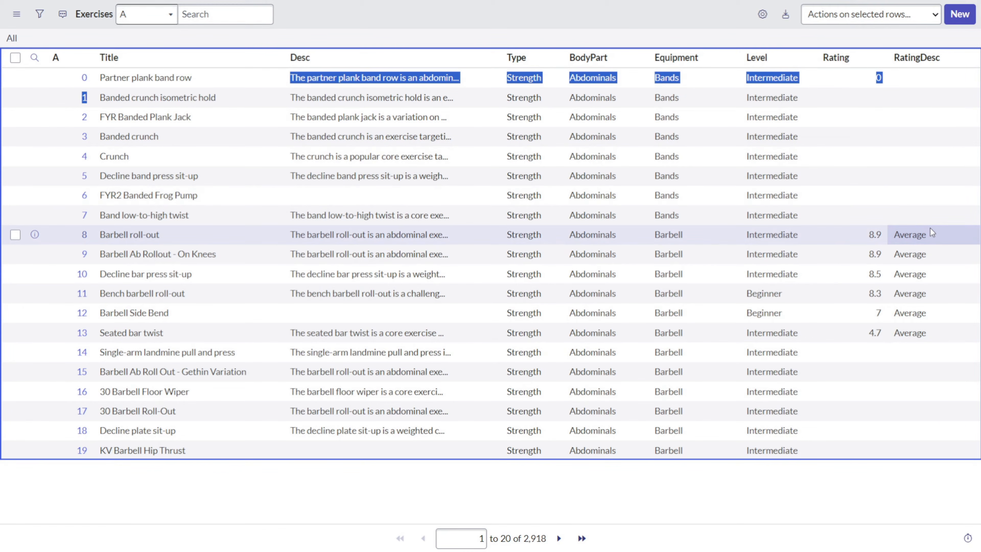
pyautogui.moveTo(521, 546); pyautogui.dragTo(550, 539)
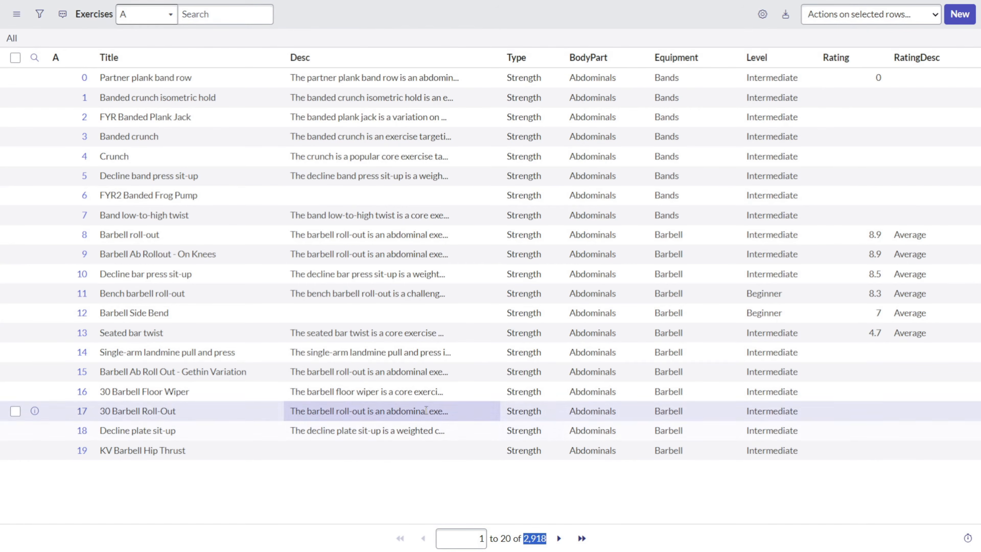
# Return to the My Gym app and show its still-empty Logic and automation section
pyautogui.hotkey('ctrl', 'Tab')
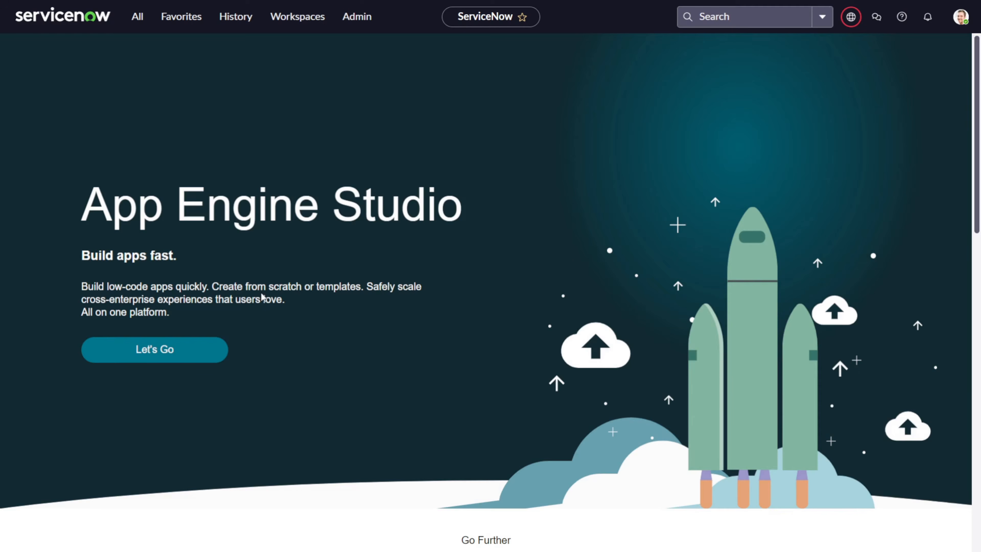
pyautogui.hotkey('ctrl', 'Tab')
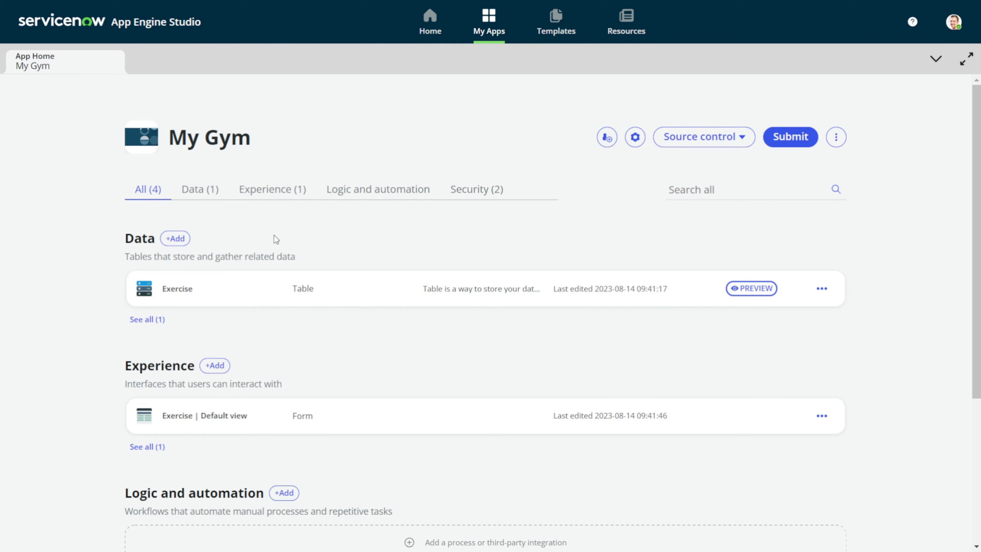
pyautogui.click(378, 196)
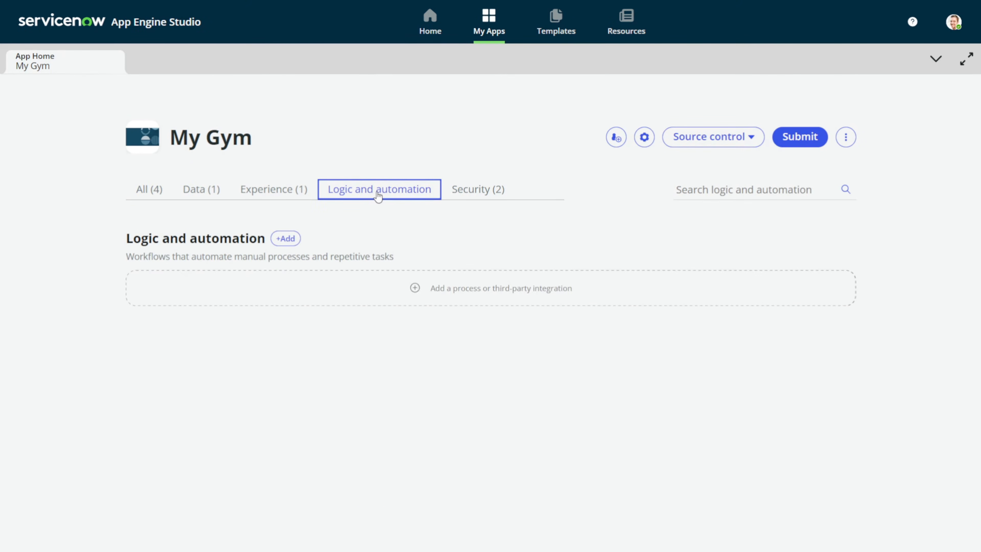
# Add logic and automation to My Gym using the PAD - Process Creation Wizard template
pyautogui.click(283, 240)
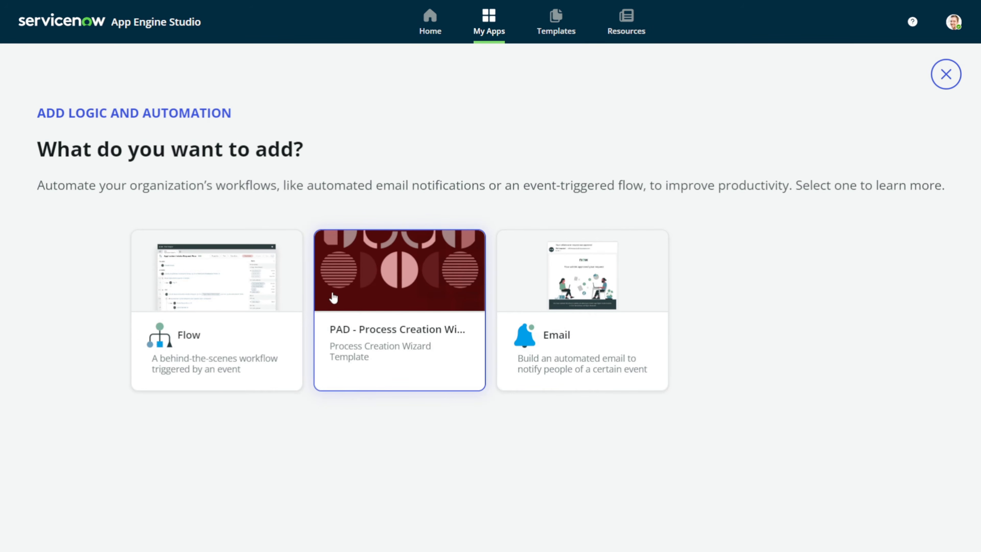
pyautogui.click(367, 305)
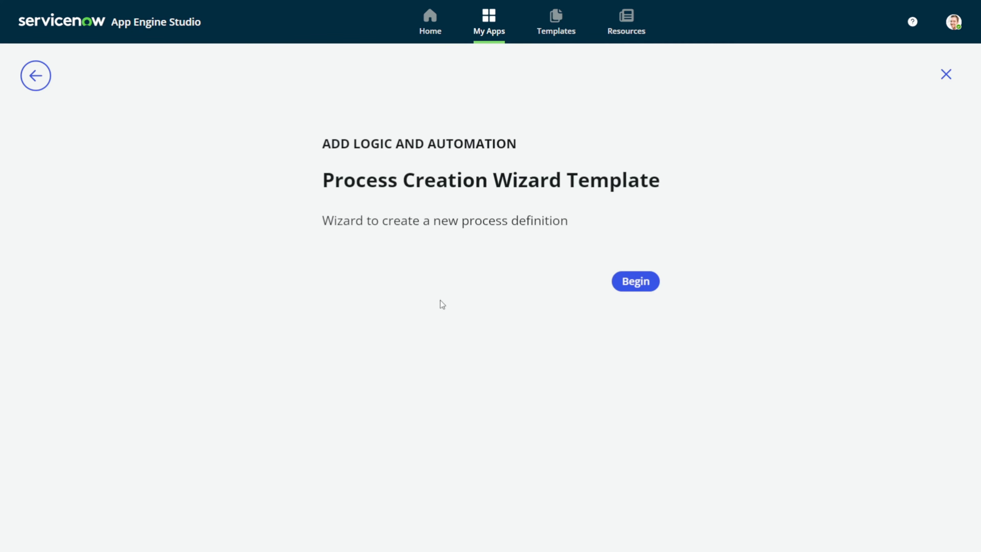
pyautogui.click(656, 280)
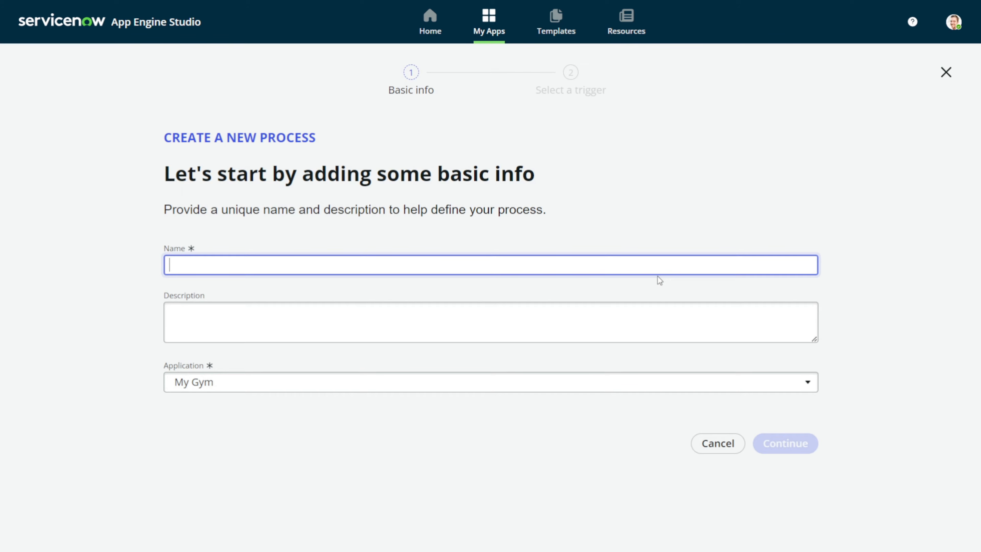
# Name the My Gym process 'Body Training' and continue to the trigger step
pyautogui.click(449, 269)
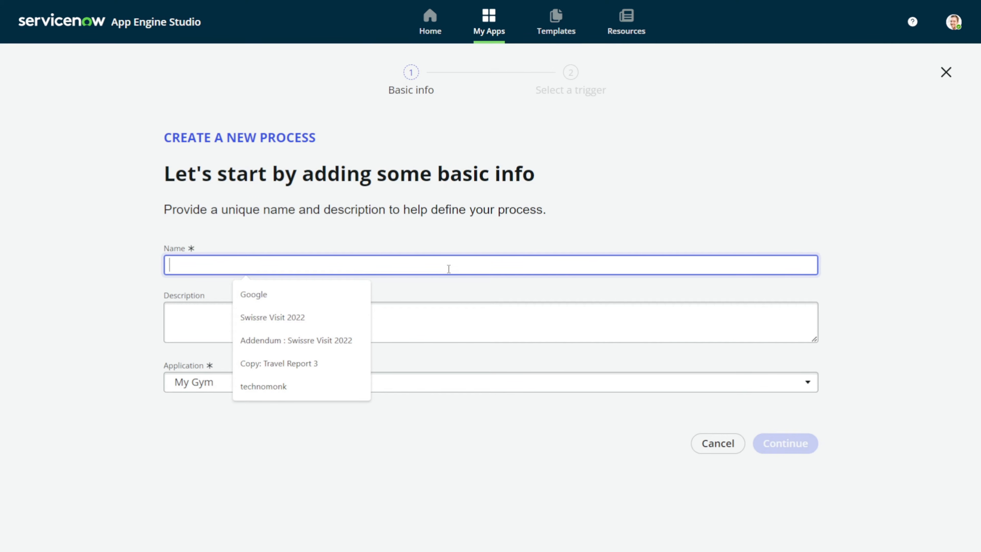
pyautogui.write('E')
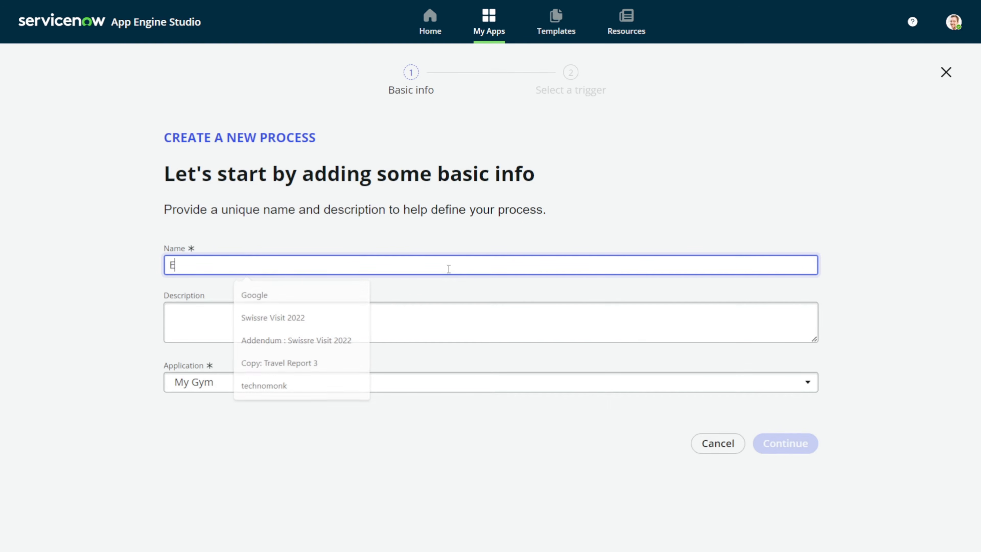
pyautogui.write('xcer')
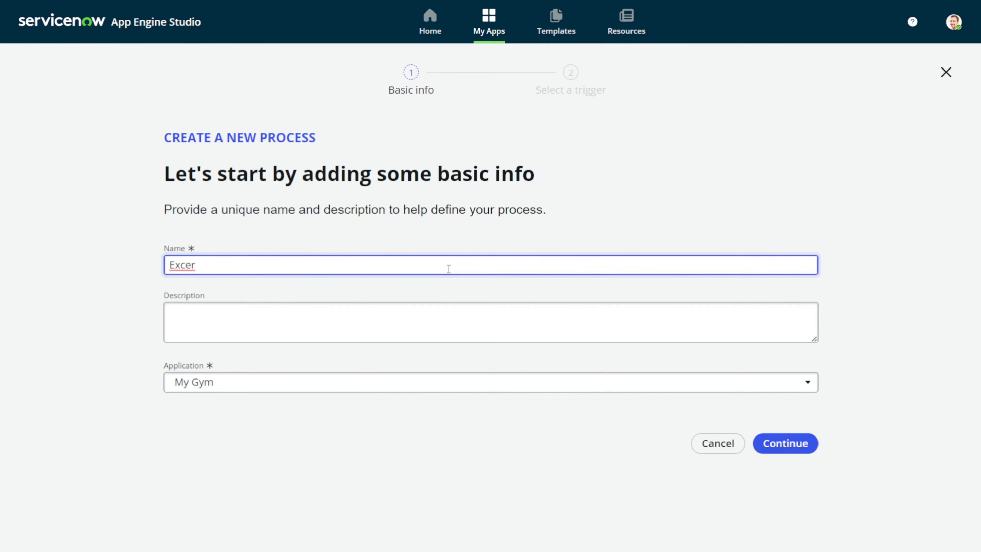
pyautogui.press('BackSpace')
pyautogui.press('BackSpace')
pyautogui.press('BackSpace')
pyautogui.press('BackSpace')
pyautogui.press('BackSpace')
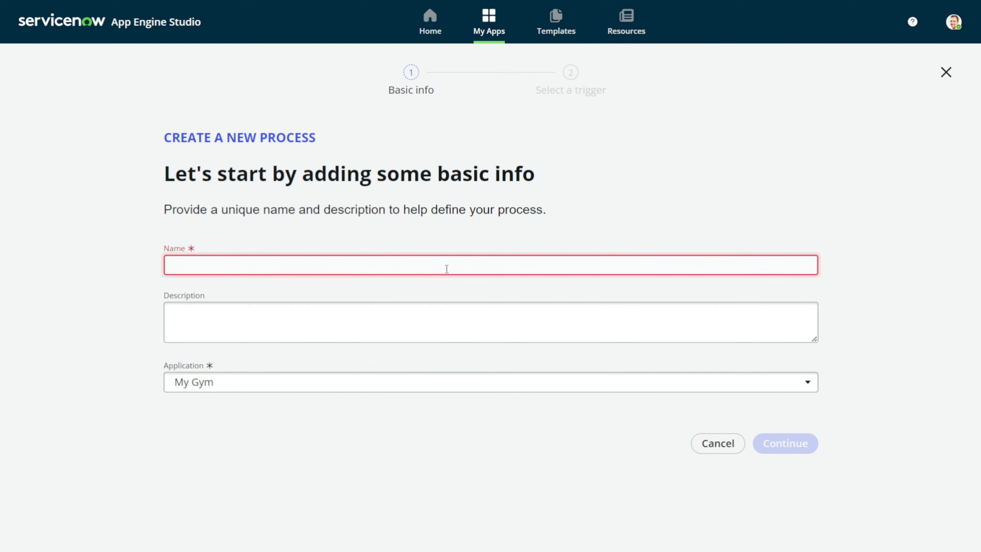
pyautogui.write('Training')
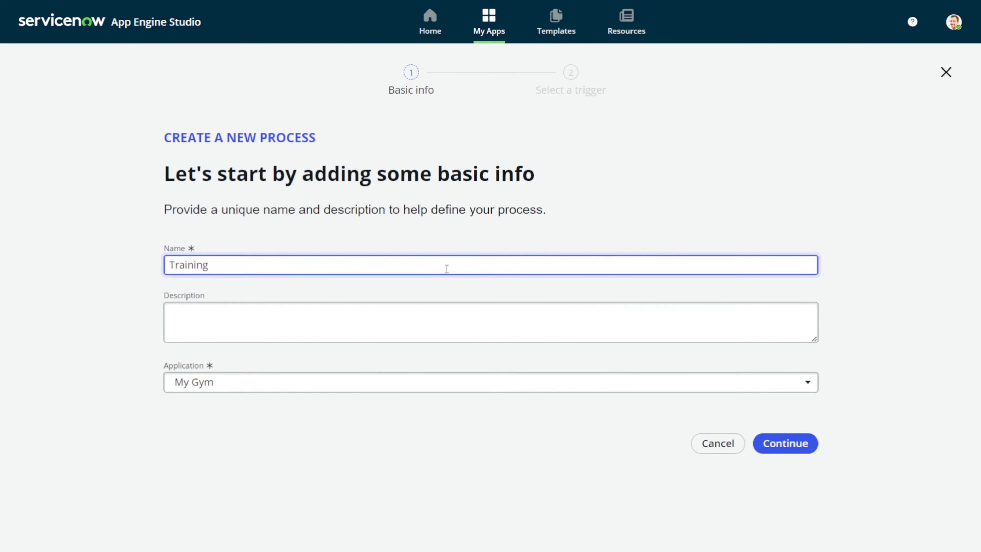
pyautogui.press('Home')
pyautogui.write('Body')
pyautogui.press('BackSpace')
pyautogui.press('BackSpace')
pyautogui.press('BackSpace')
pyautogui.press('BackSpace')
pyautogui.press('BackSpace')
pyautogui.press('BackSpace')
pyautogui.press('BackSpace')
pyautogui.press('BackSpace')
pyautogui.press('BackSpace')
pyautogui.write('ytra')
pyautogui.press('BackSpace')
pyautogui.press('BackSpace')
pyautogui.press('BackSpace')
pyautogui.write('Training')
pyautogui.click(393, 321)
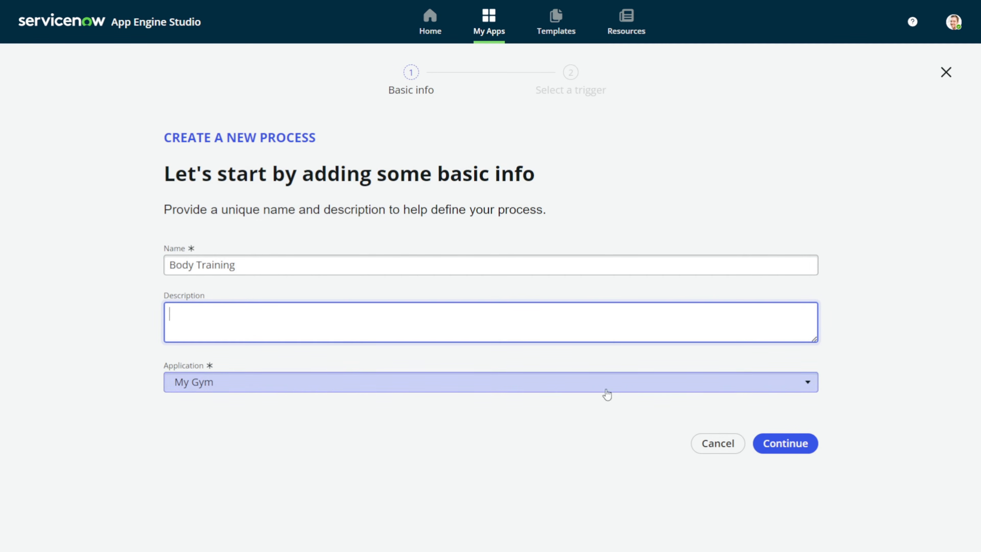
pyautogui.click(800, 450)
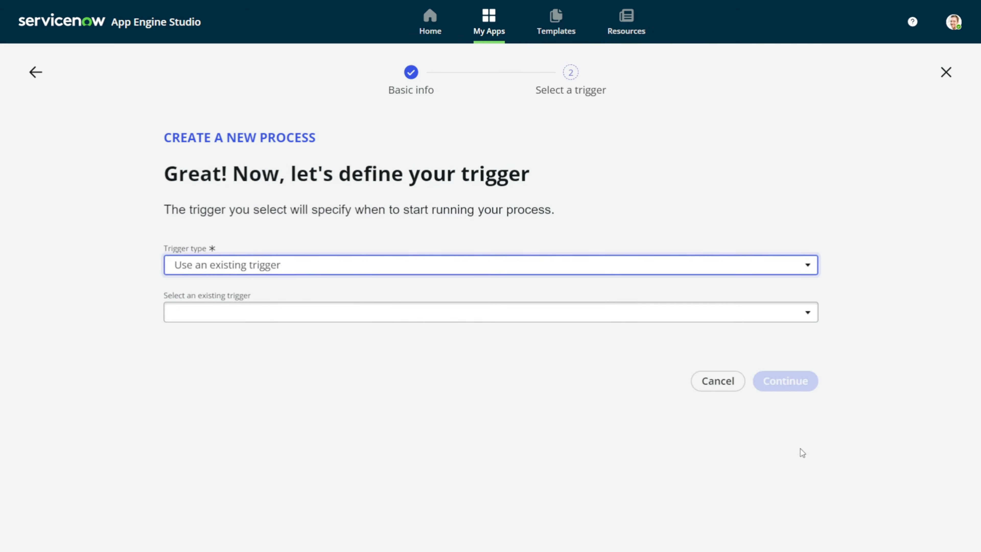
# Set the trigger to Record Create or Update on the Exercise table, running for each unique change
pyautogui.click(306, 265)
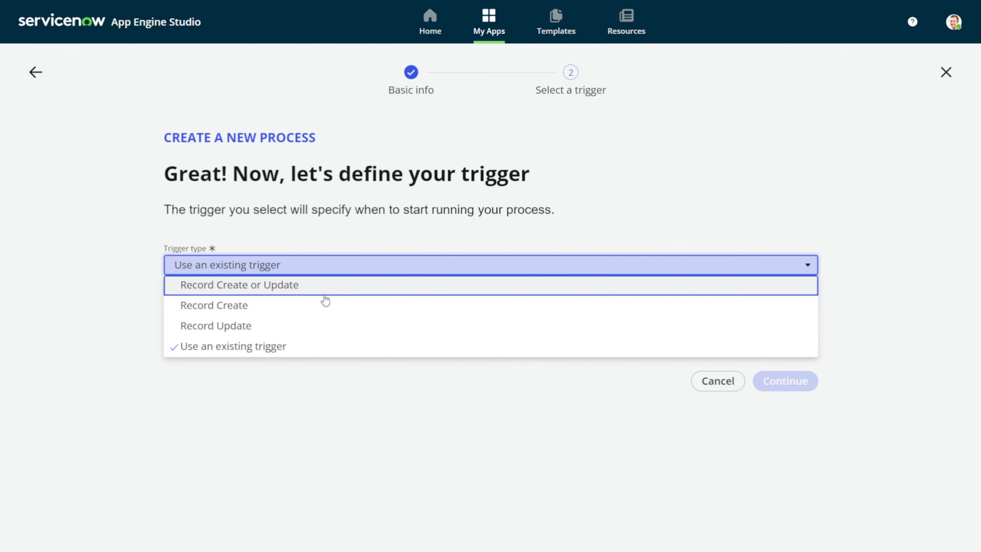
pyautogui.click(313, 285)
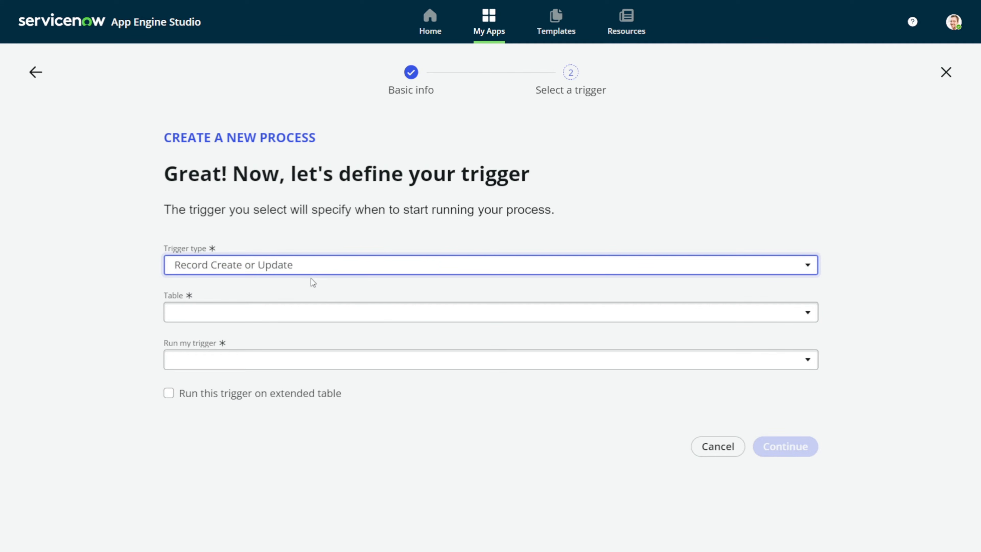
pyautogui.click(294, 322)
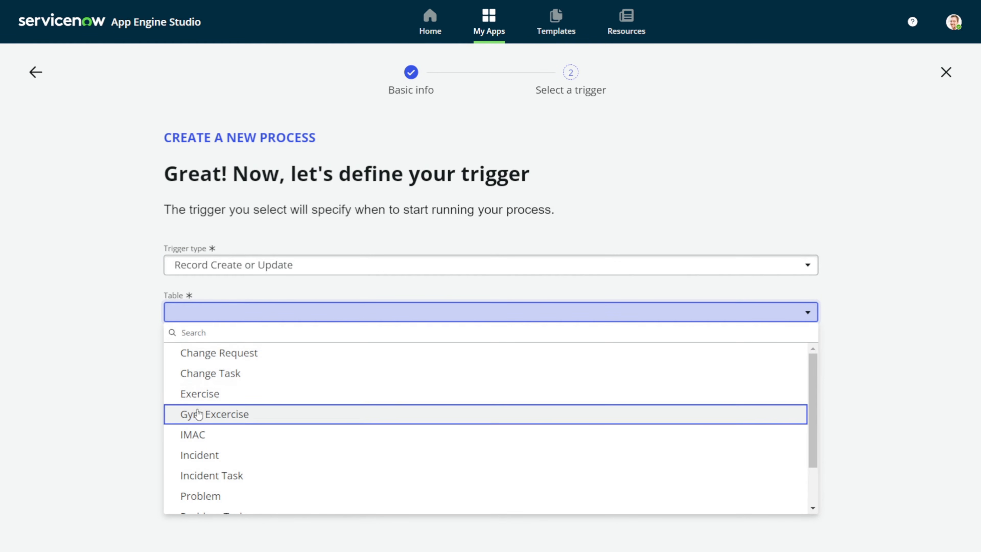
pyautogui.click(200, 400)
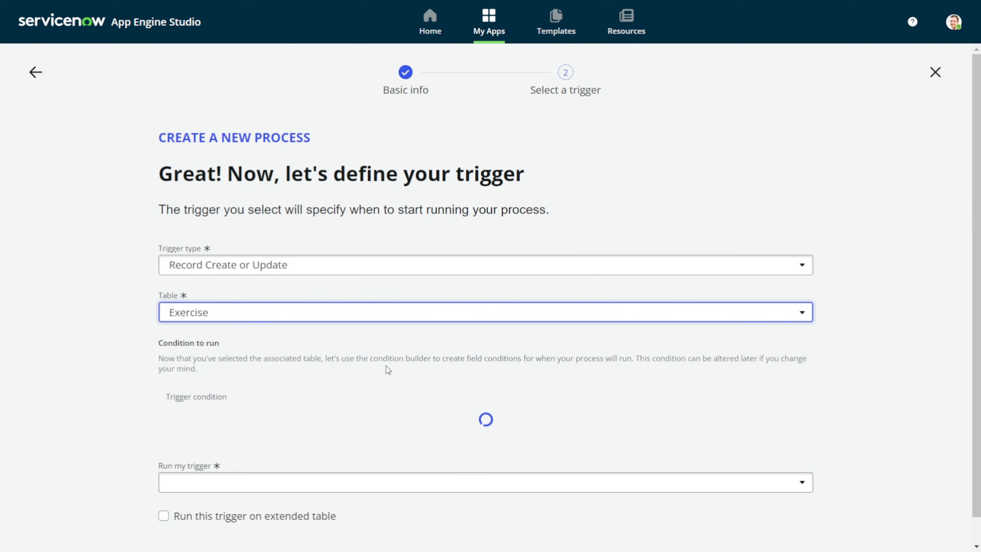
pyautogui.scroll(-1, 430, 341)
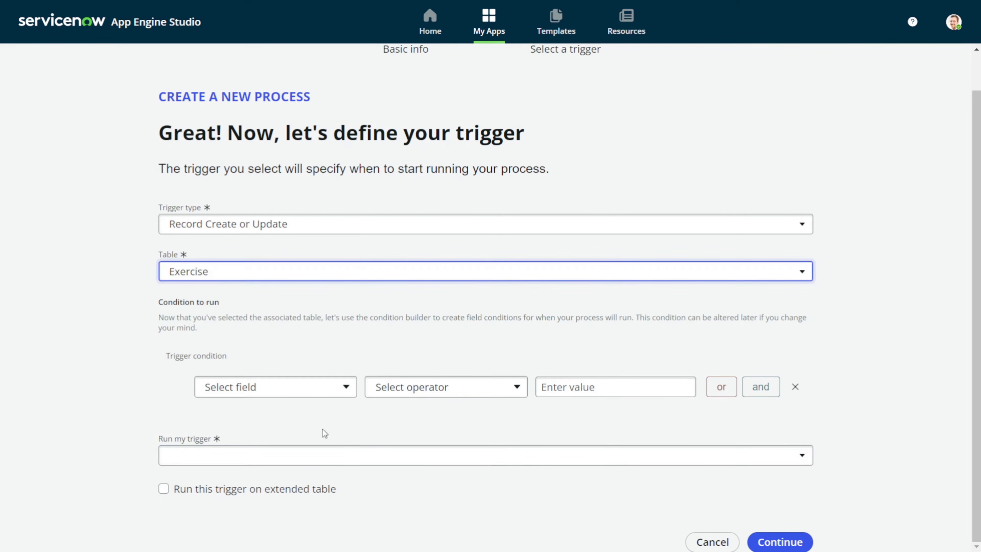
pyautogui.click(176, 457)
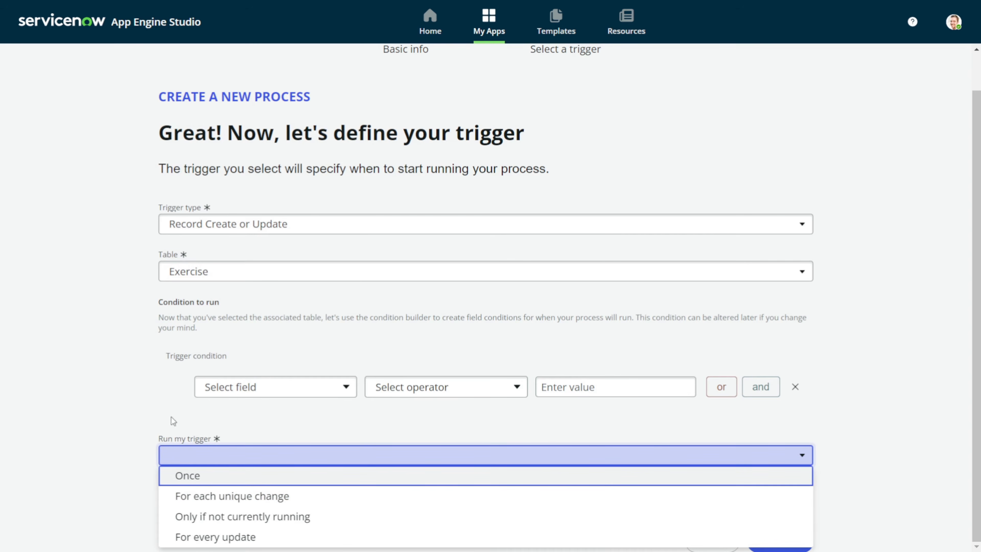
pyautogui.click(265, 499)
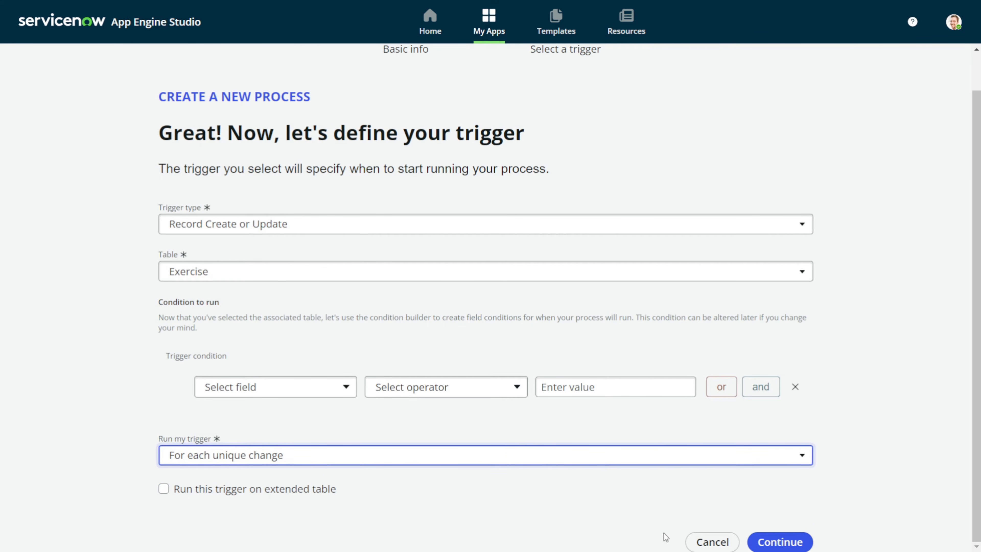
# Confirm the trigger so the Body Training process is created and its designer opens
pyautogui.click(788, 540)
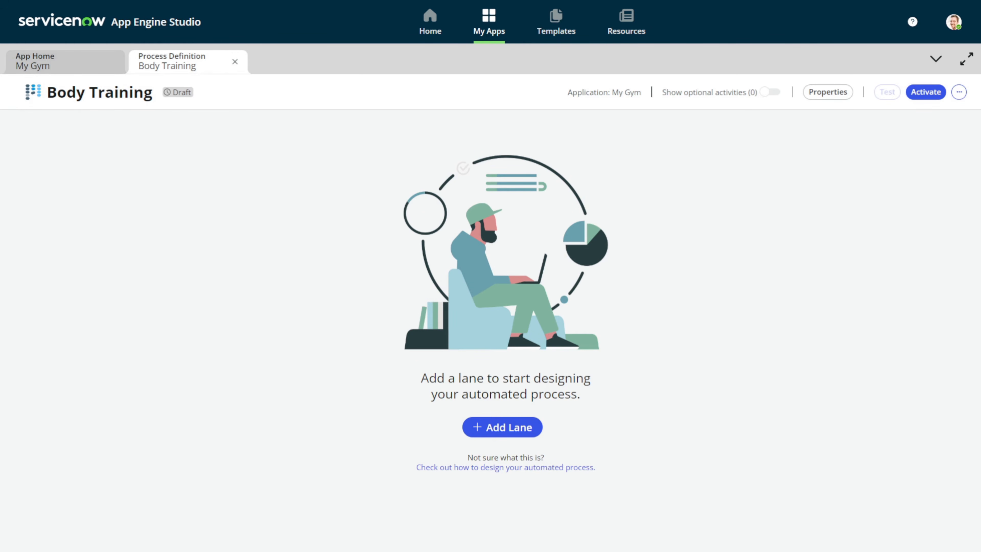
# Add a first lane labelled Draft that starts immediately and save it
pyautogui.click(512, 427)
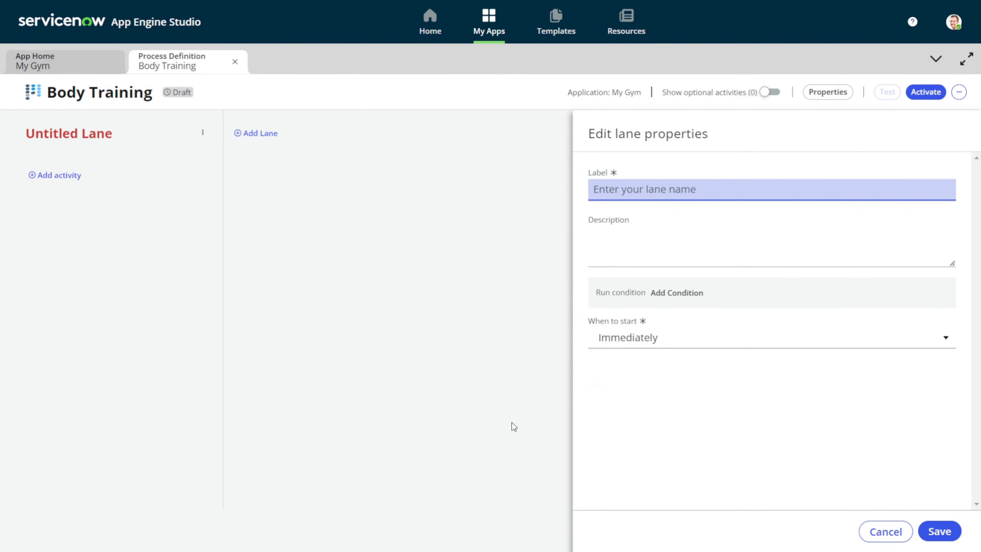
pyautogui.write('Draft')
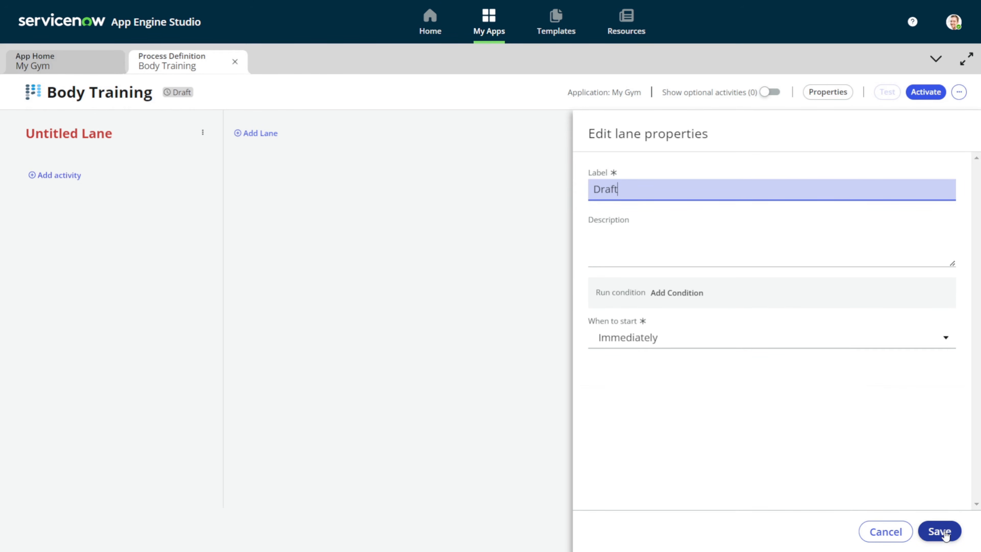
pyautogui.click(627, 339)
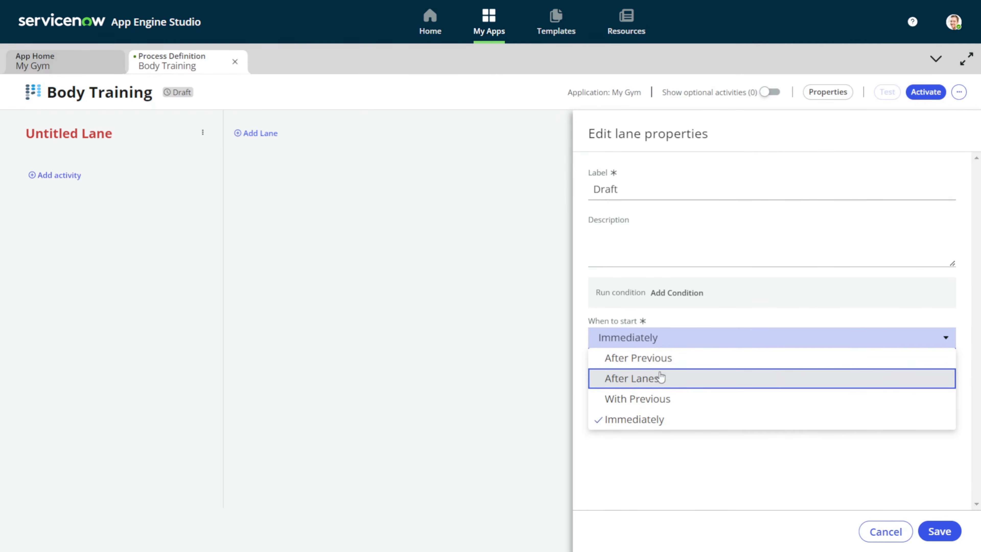
pyautogui.click(798, 465)
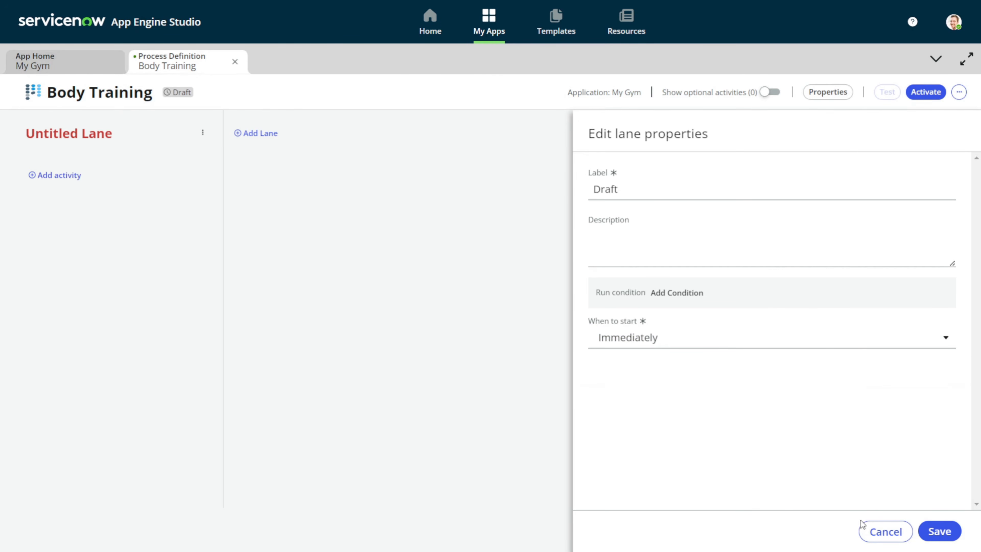
pyautogui.click(950, 536)
pyautogui.click(885, 532)
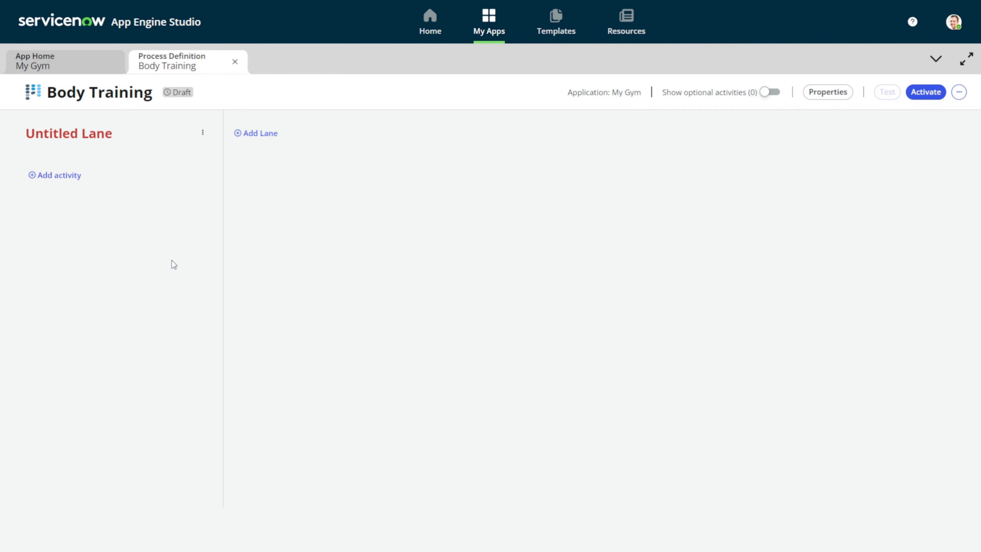
pyautogui.click(100, 137)
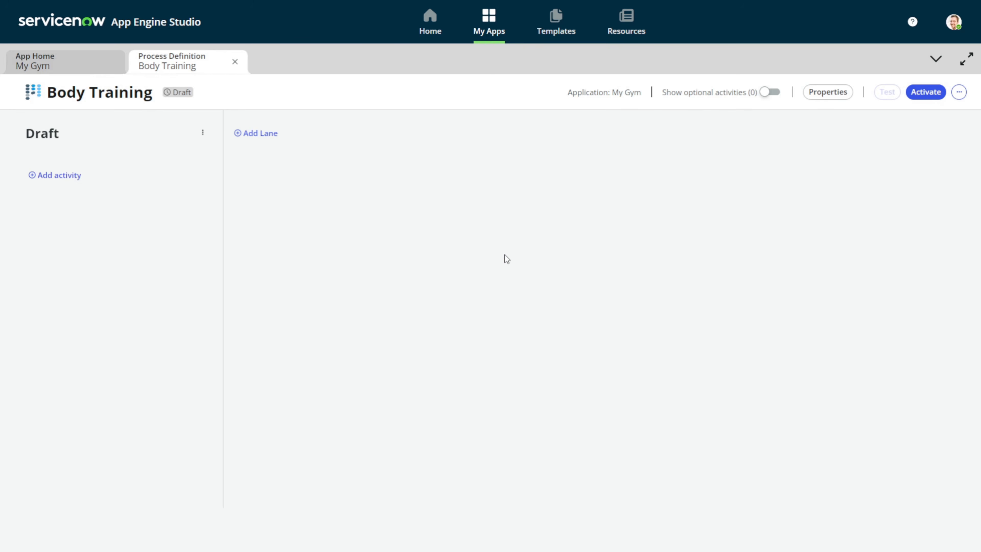
# Add three more lanes after Draft, labelled Review, Implementation and Feedback, saving each
pyautogui.click(248, 132)
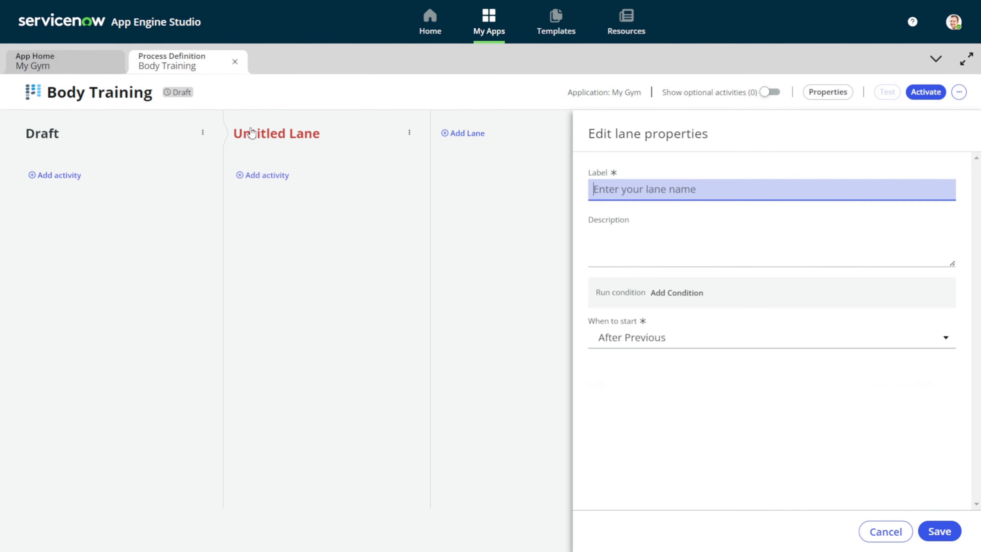
pyautogui.write('Review')
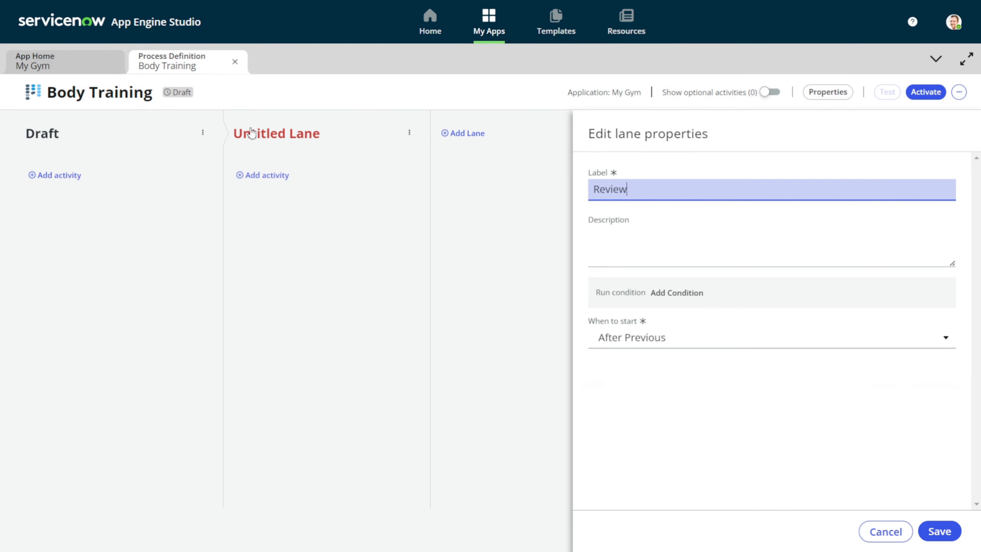
pyautogui.click(940, 530)
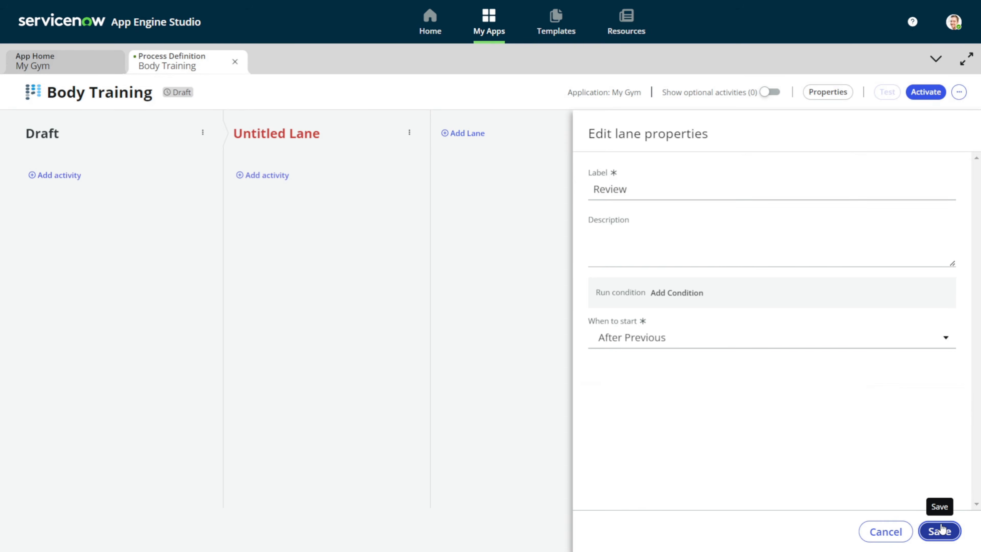
pyautogui.click(454, 132)
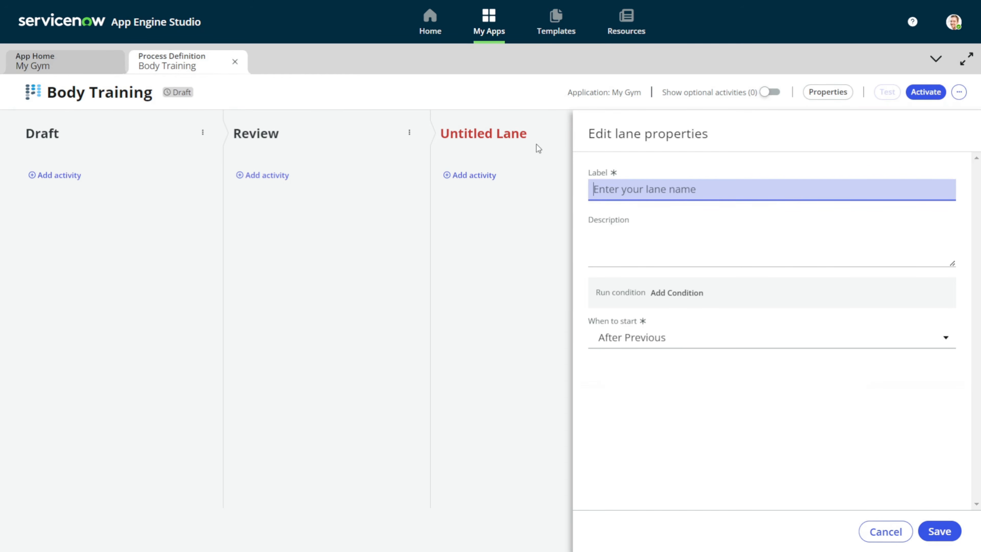
pyautogui.write('IMpletem')
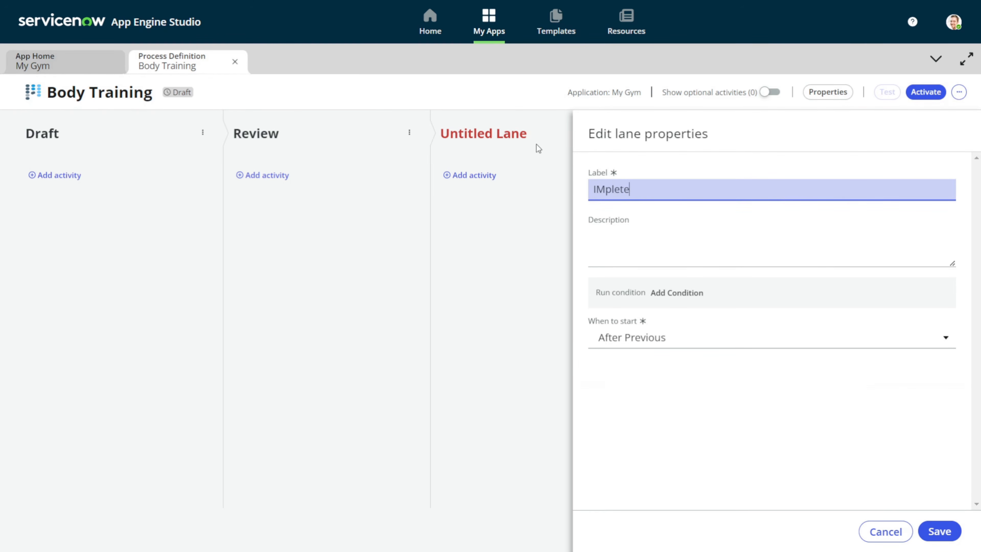
pyautogui.press('BackSpace')
pyautogui.press('BackSpace')
pyautogui.press('BackSpace')
pyautogui.press('BackSpace')
pyautogui.press('BackSpace')
pyautogui.press('BackSpace')
pyautogui.press('BackSpace')
pyautogui.write('mplementation')
pyautogui.click(952, 541)
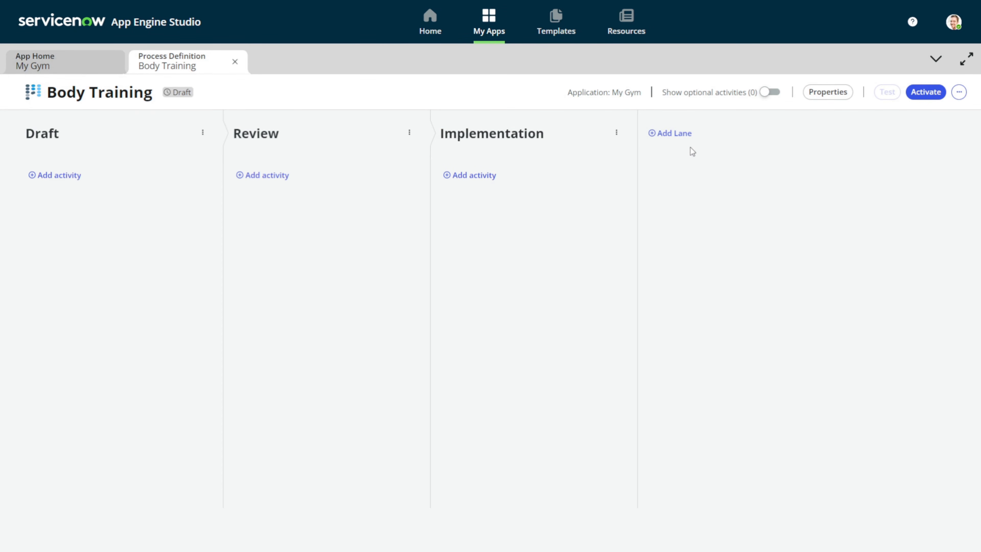
pyautogui.click(682, 135)
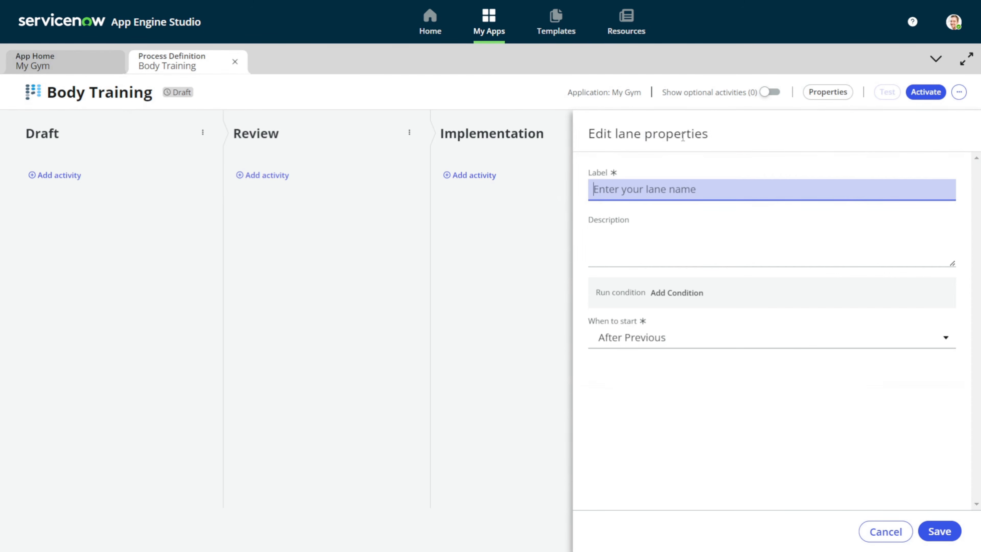
pyautogui.write('Fee')
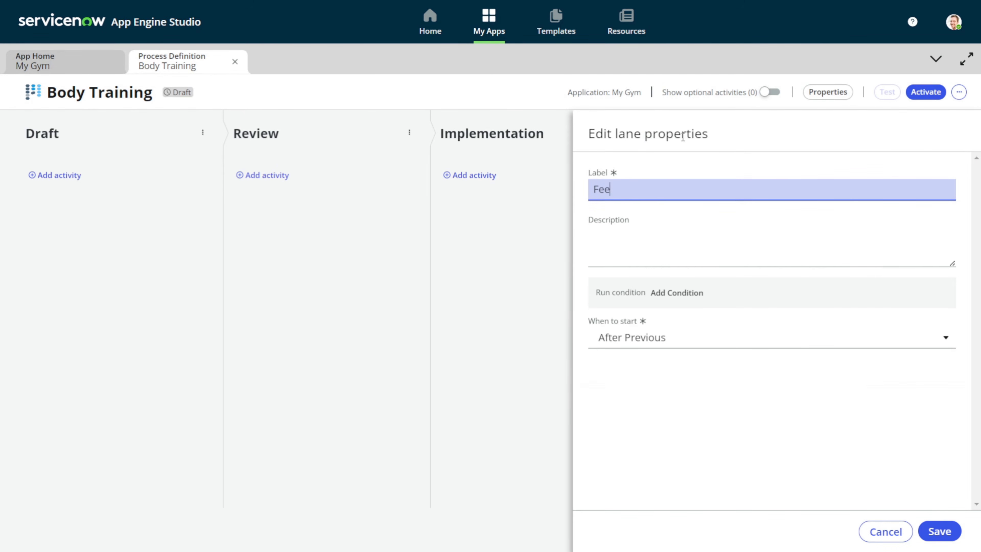
pyautogui.write('dback')
pyautogui.click(955, 537)
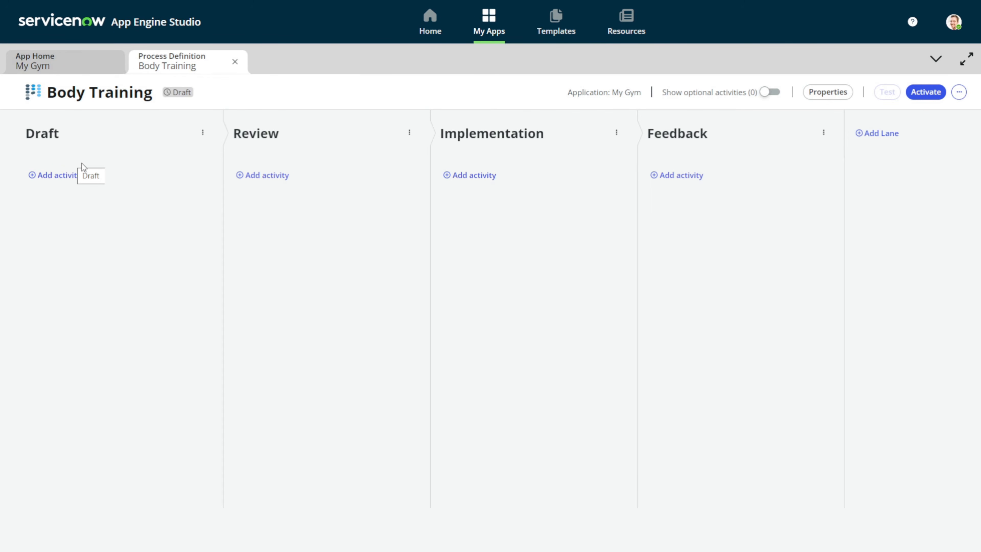
# Add two Instruction activities from Common Activities to the Draft lane
pyautogui.click(59, 176)
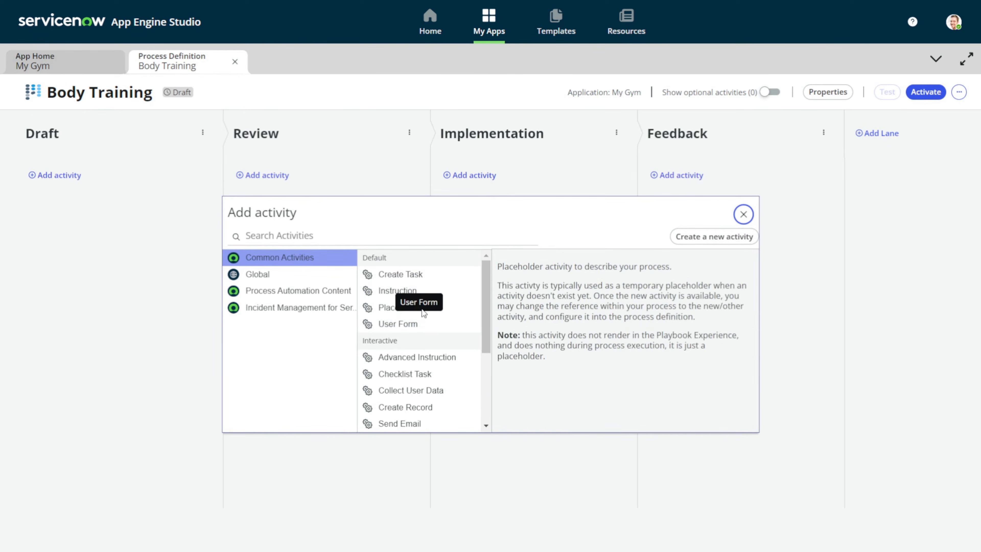
pyautogui.click(409, 293)
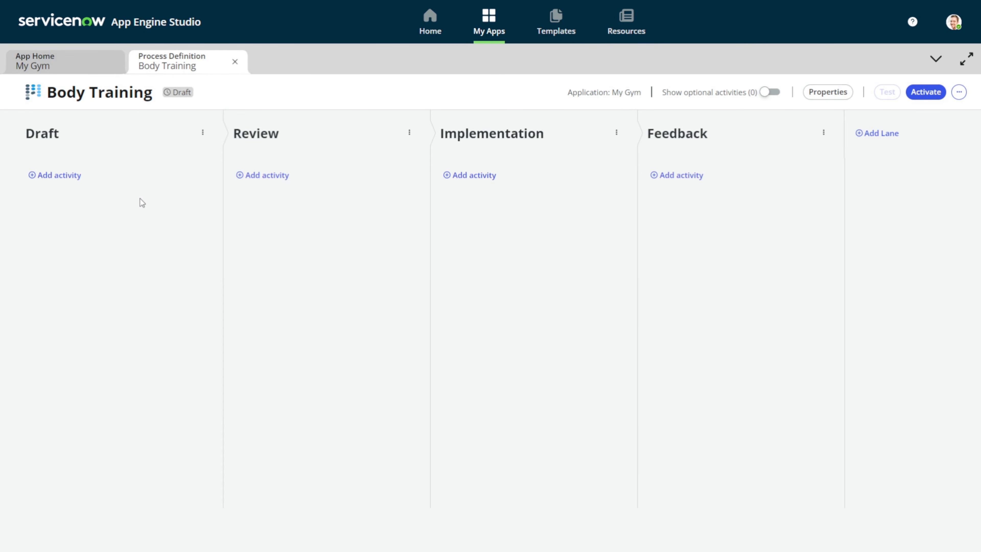
pyautogui.click(62, 175)
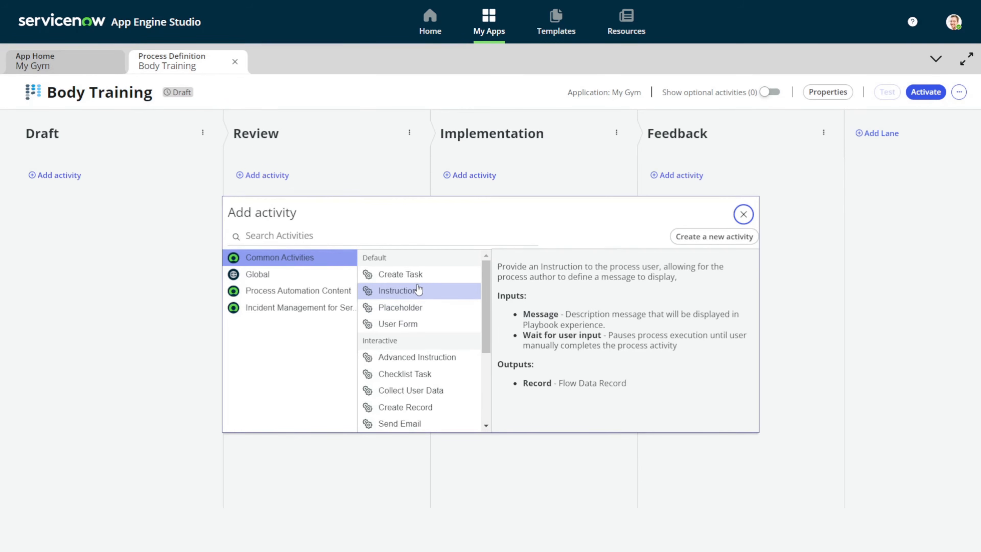
pyautogui.click(418, 289)
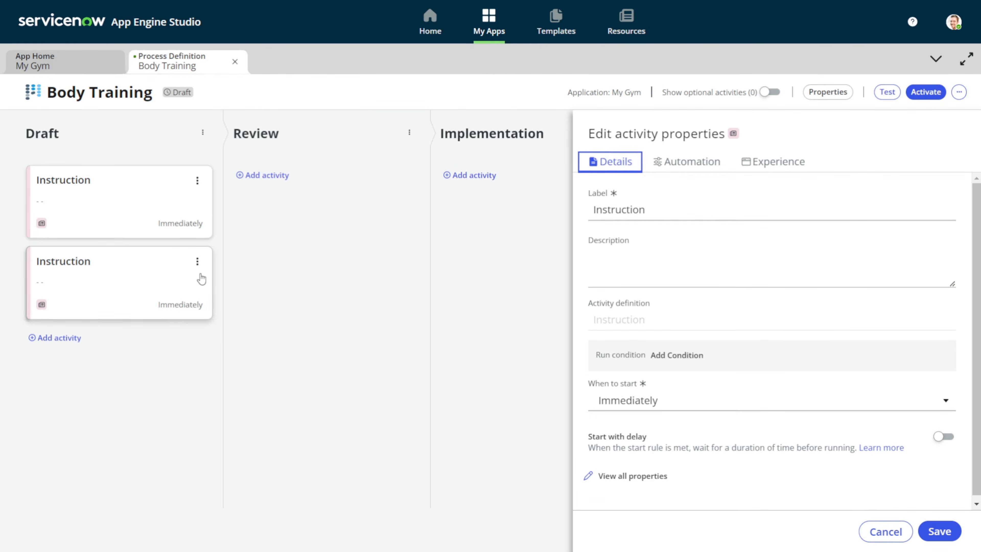
pyautogui.click(197, 262)
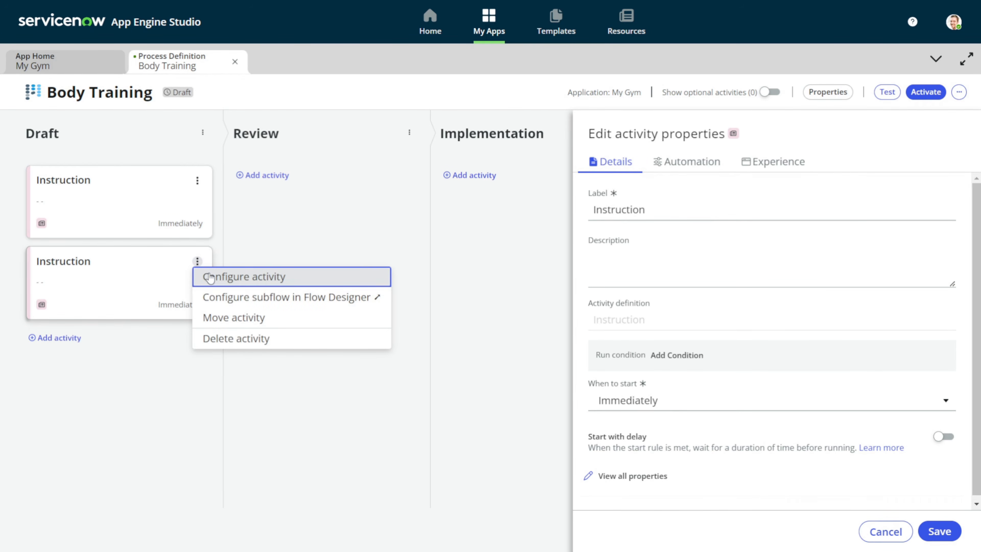
pyautogui.click(235, 342)
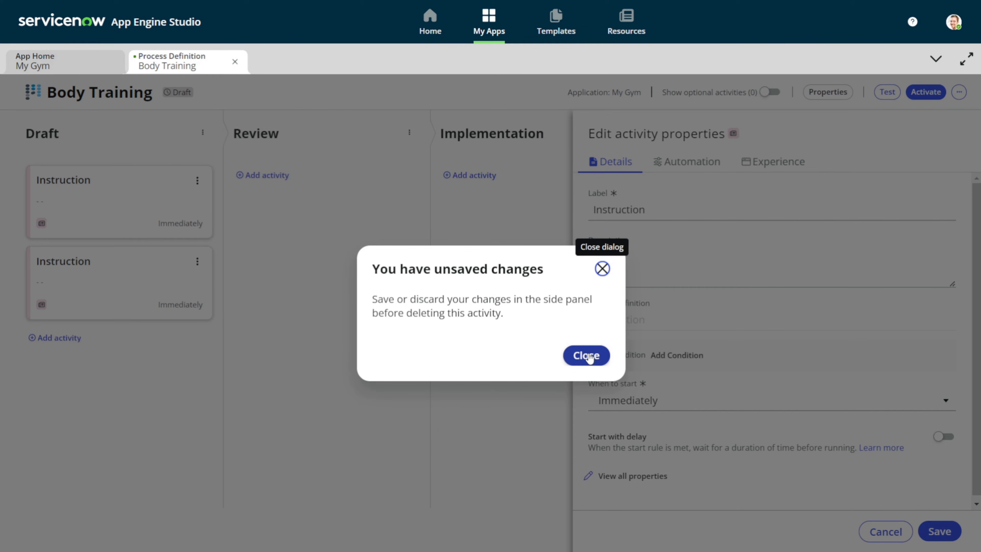
pyautogui.click(602, 268)
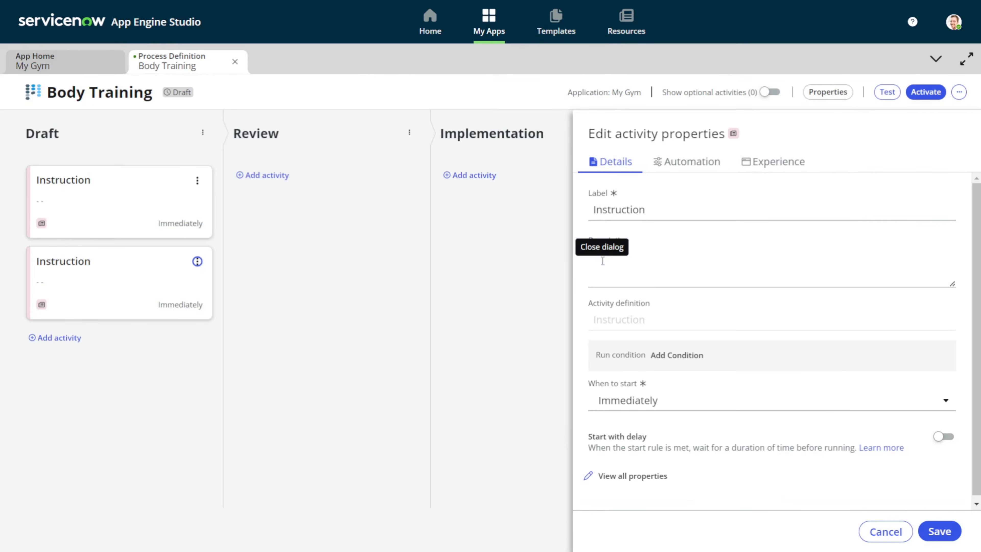
pyautogui.click(144, 207)
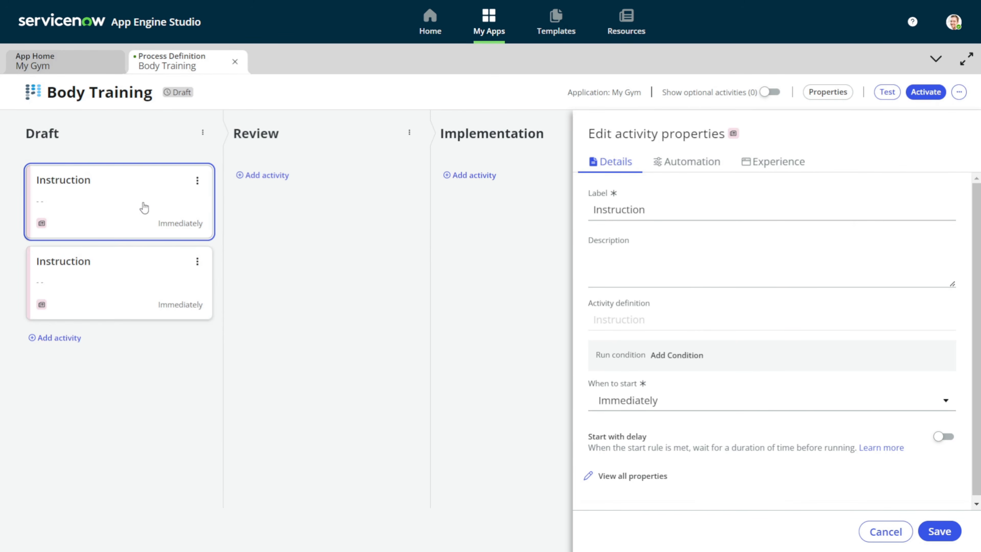
pyautogui.click(198, 179)
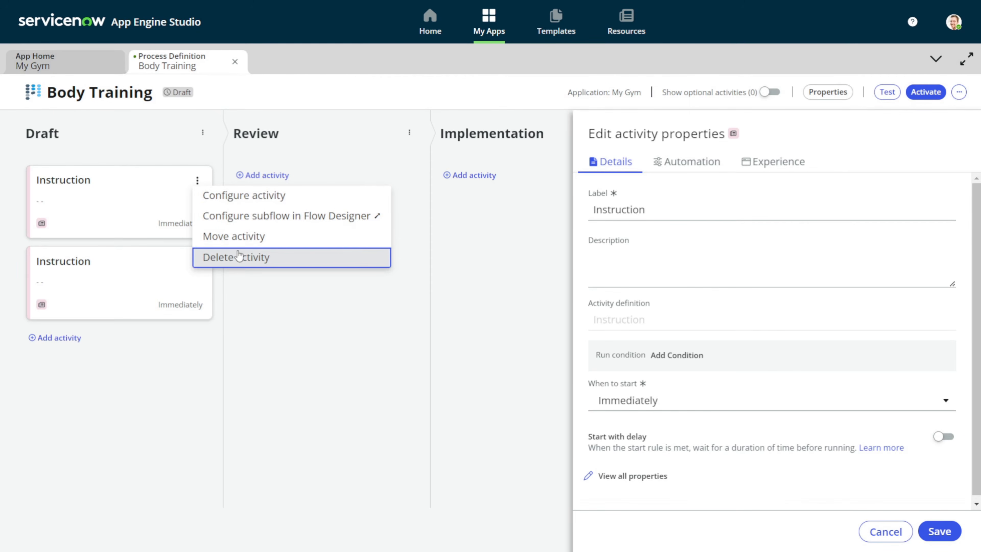
pyautogui.click(263, 290)
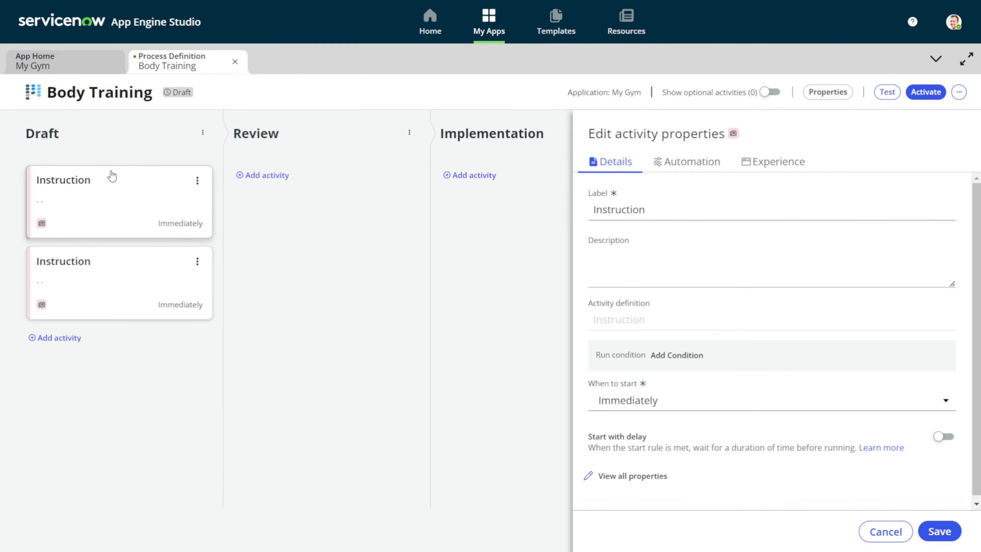
pyautogui.moveTo(114, 197); pyautogui.dragTo(320, 226)
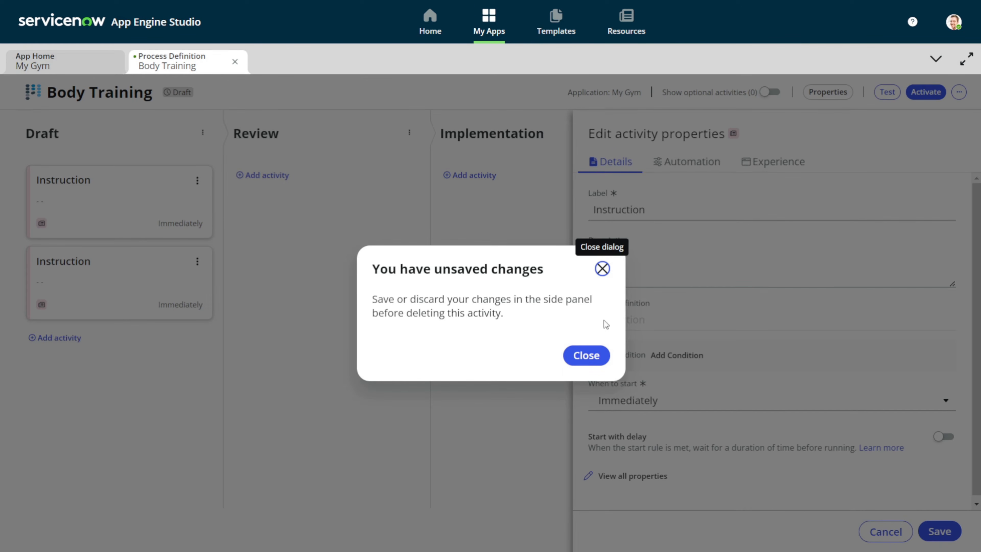
pyautogui.click(602, 269)
pyautogui.moveTo(116, 196); pyautogui.dragTo(339, 224)
pyautogui.click(601, 355)
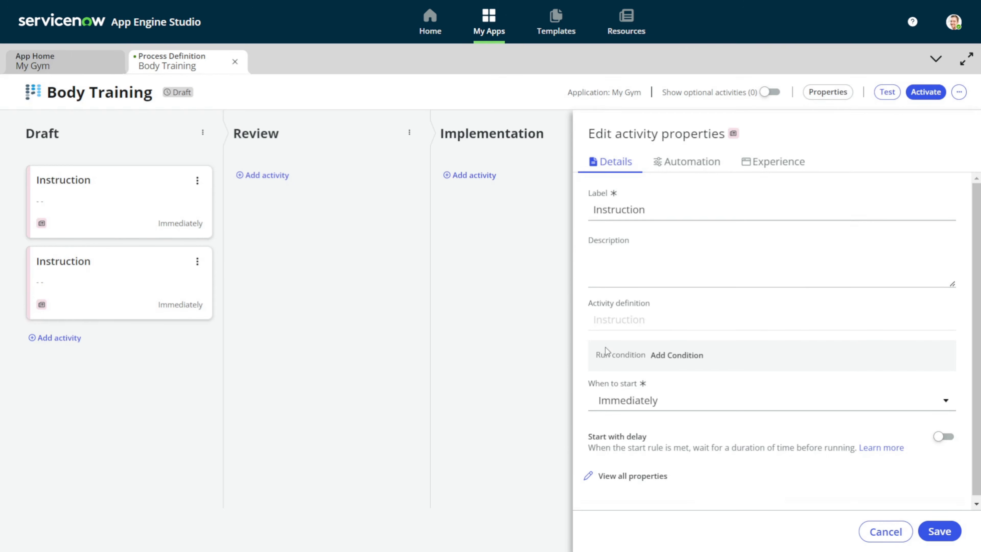
pyautogui.moveTo(120, 274); pyautogui.dragTo(324, 190)
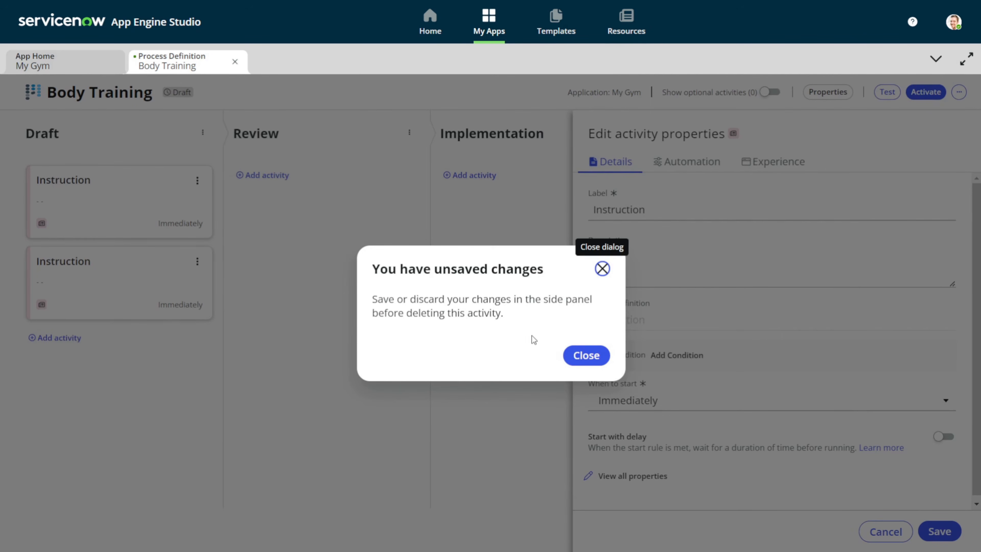
pyautogui.click(587, 355)
pyautogui.click(160, 276)
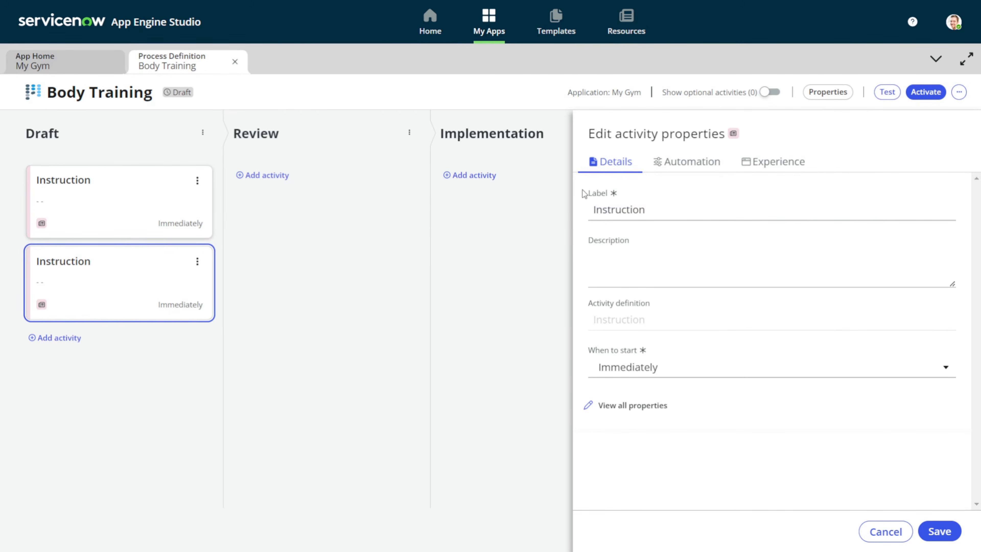
# Open the first Draft Instruction activity's properties and focus its Description field
pyautogui.click(110, 224)
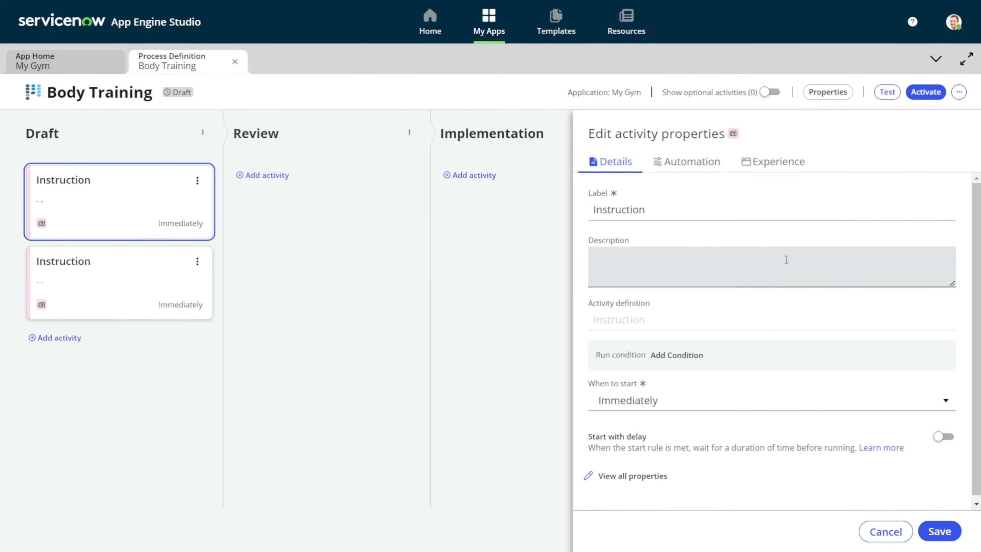
pyautogui.click(630, 273)
pyautogui.click(662, 165)
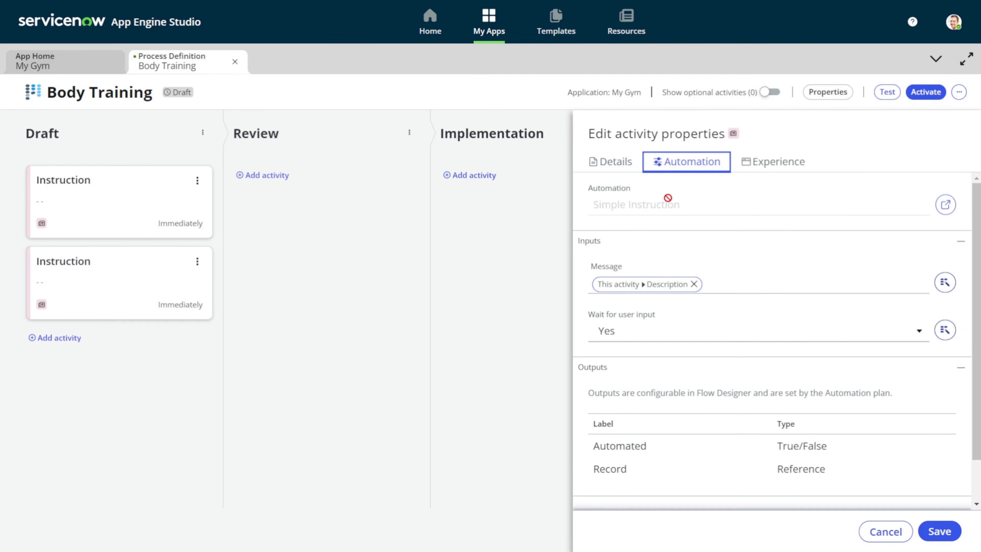
pyautogui.click(598, 173)
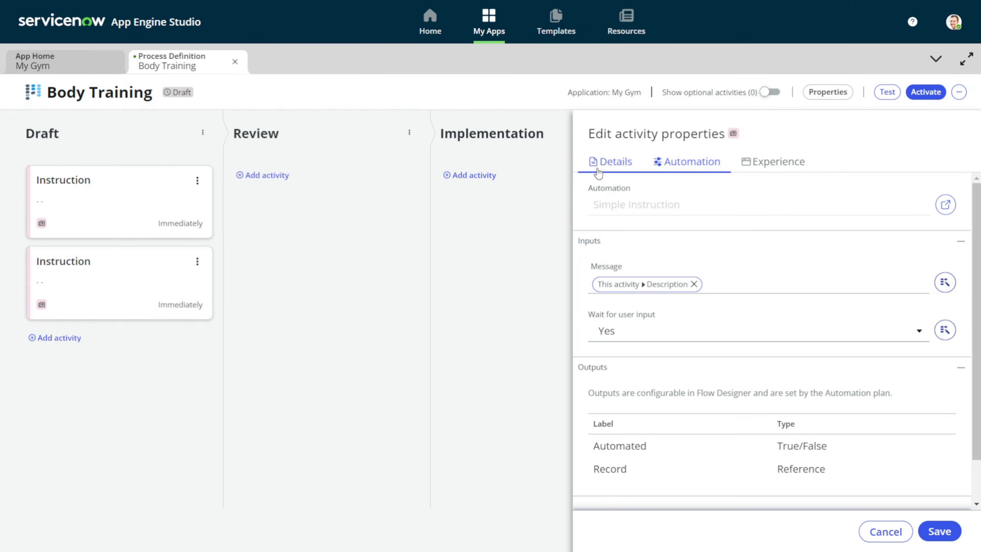
pyautogui.click(620, 258)
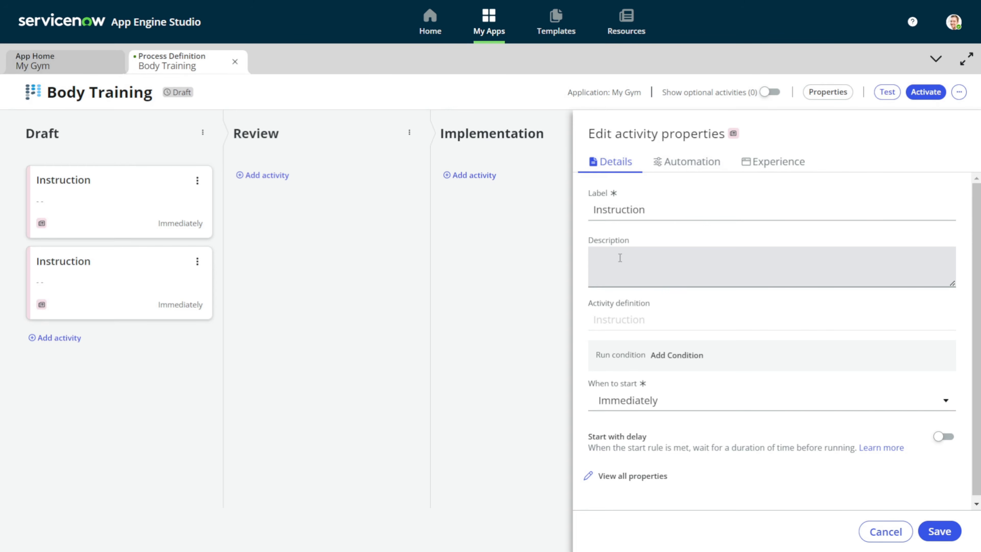
pyautogui.click(618, 324)
pyautogui.click(615, 273)
# Describe it as 'Please be sure you are playing with someone's budy' and save
pyautogui.write('Please be sure you are playing with some')
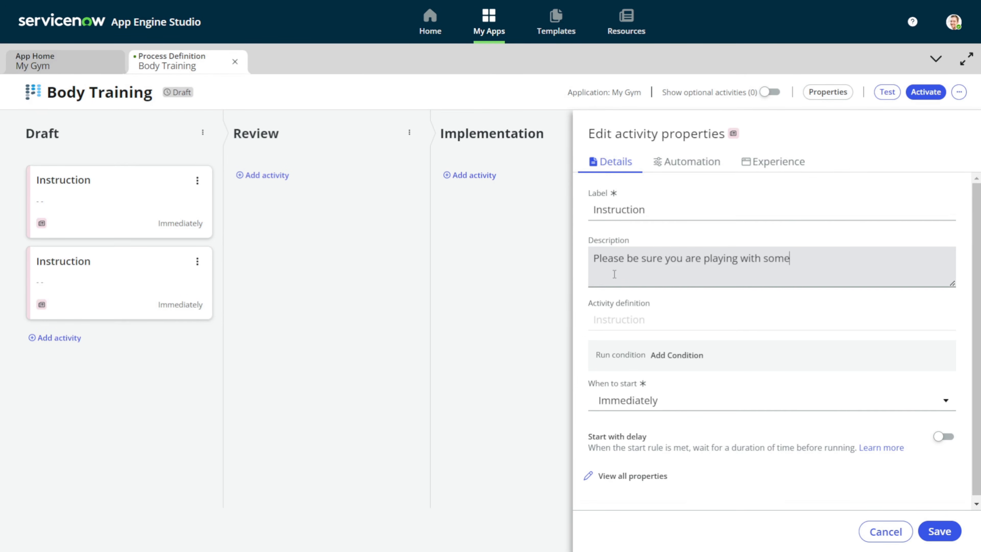
pyautogui.write("one's budy")
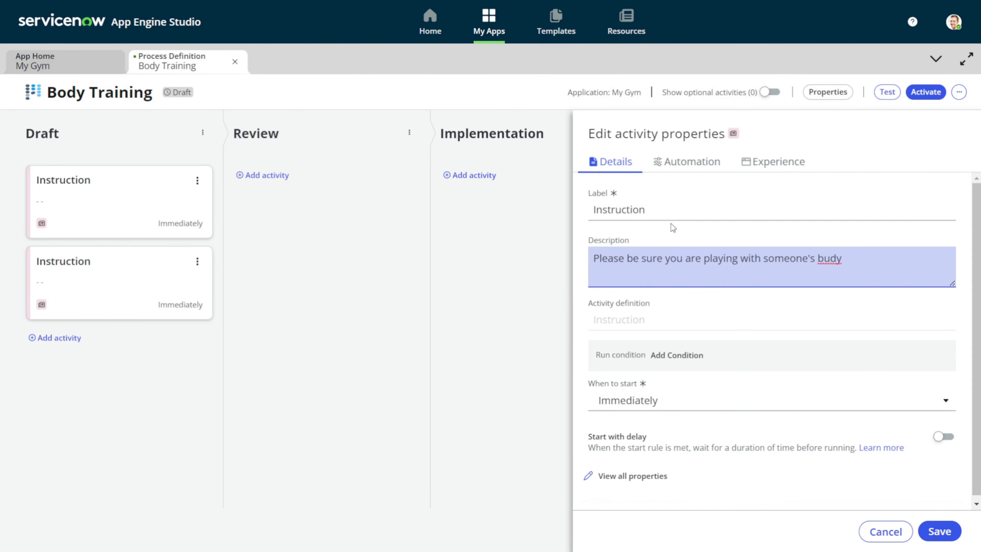
pyautogui.click(674, 168)
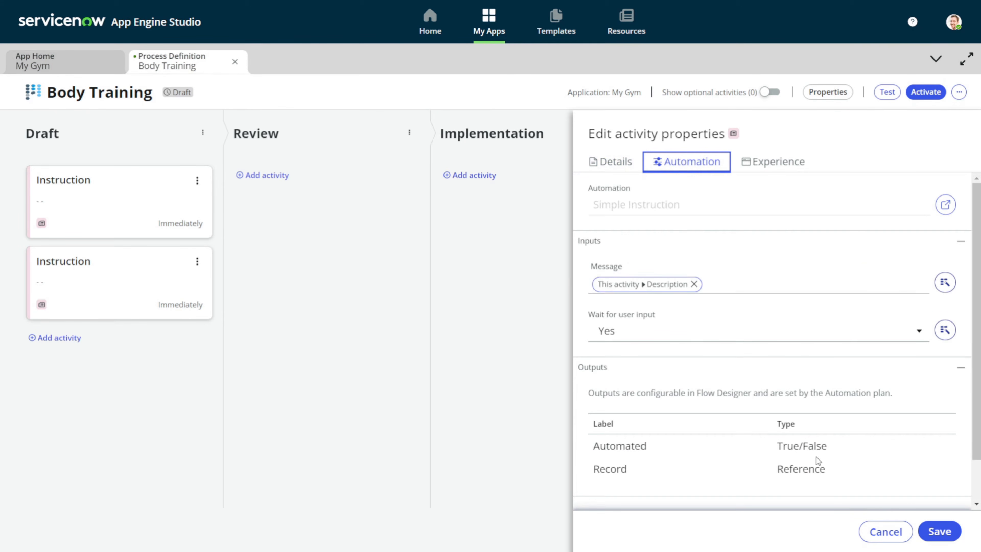
pyautogui.click(940, 532)
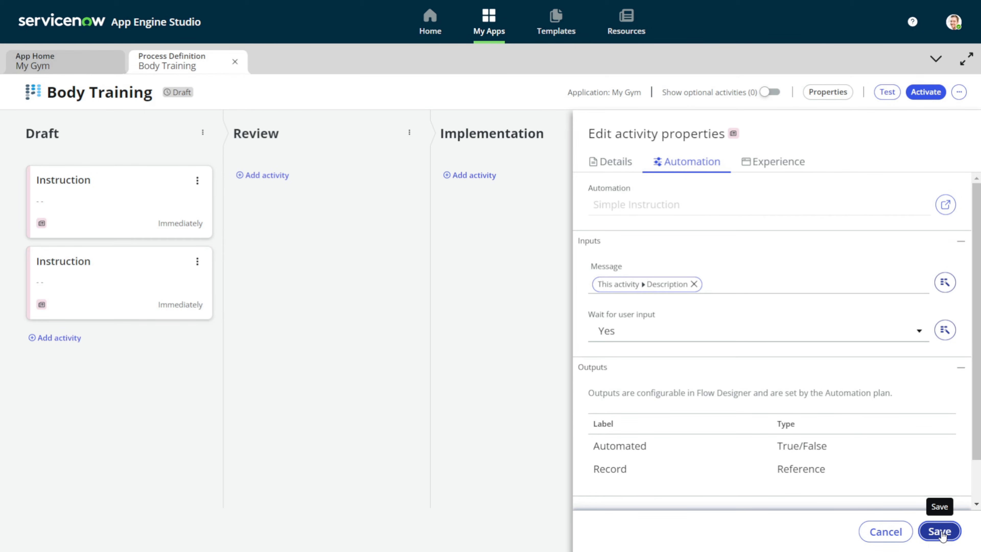
pyautogui.click(940, 532)
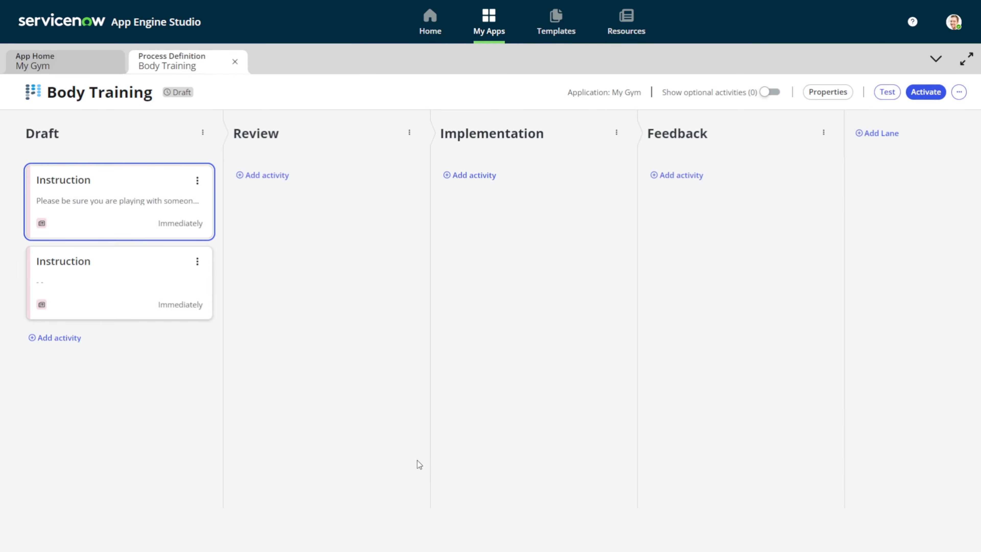
# Describe the second Draft Instruction as 'I hope you have tried it on your own' and save
pyautogui.click(126, 301)
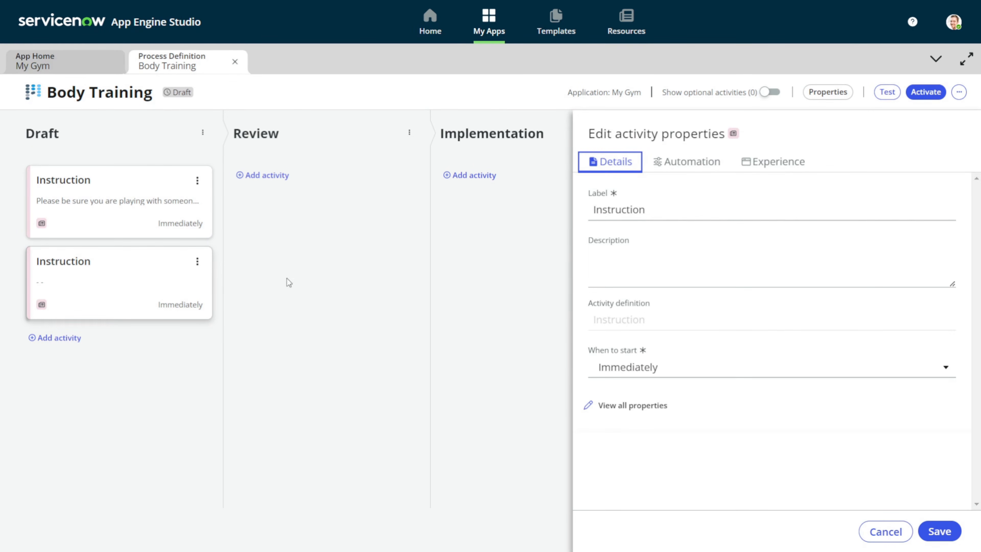
pyautogui.click(657, 265)
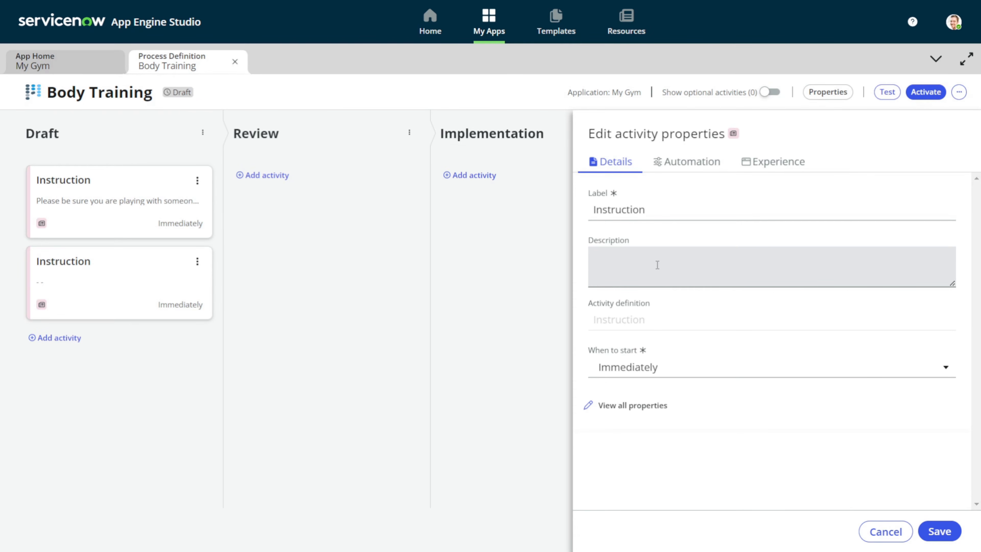
pyautogui.write('I hope you have tried it on your own')
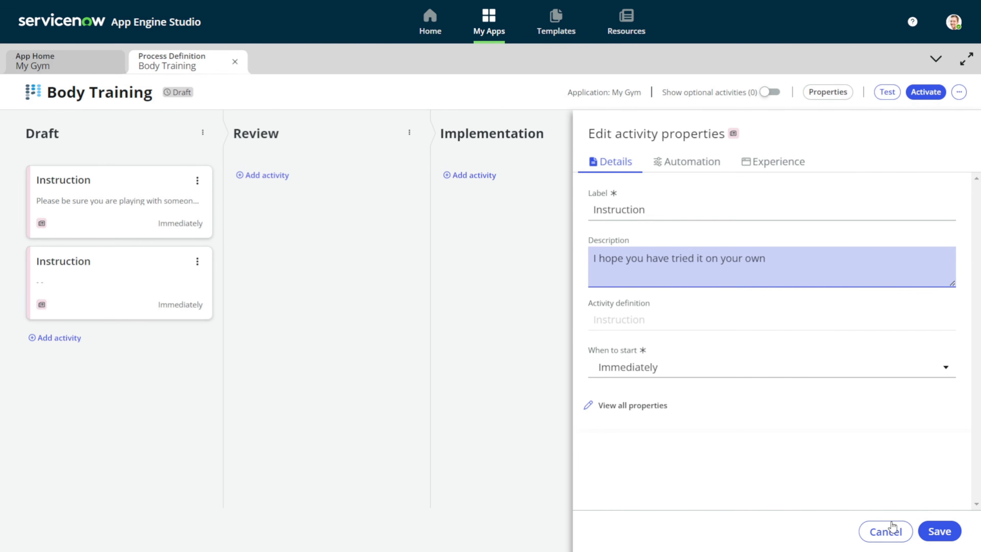
pyautogui.click(952, 532)
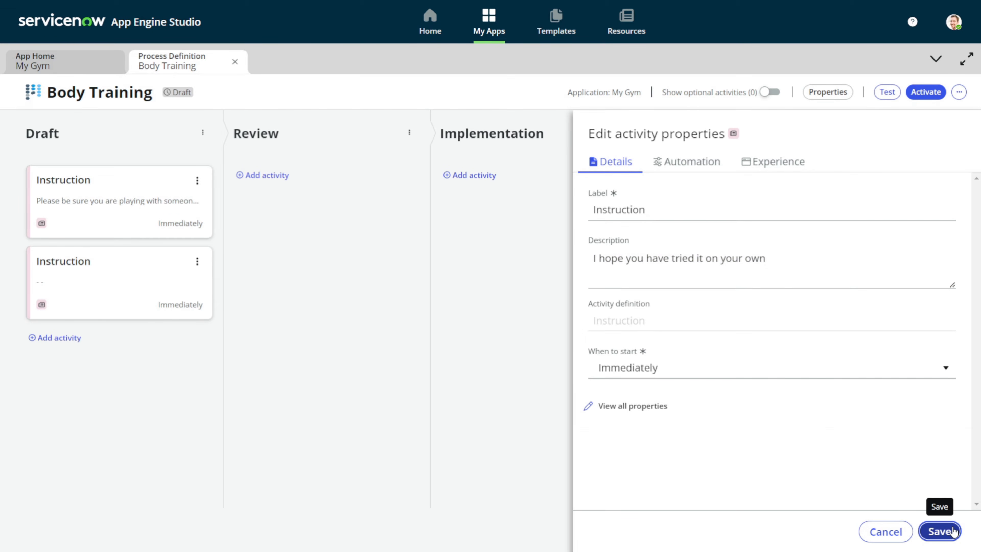
pyautogui.click(953, 532)
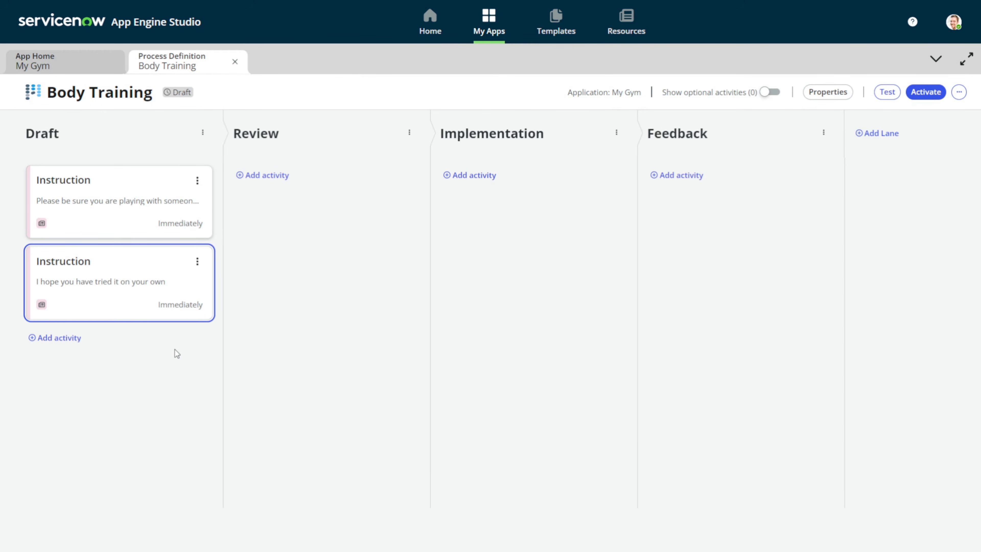
# Search activities for 'email' and add Automated Send Email as the third Draft activity
pyautogui.click(54, 337)
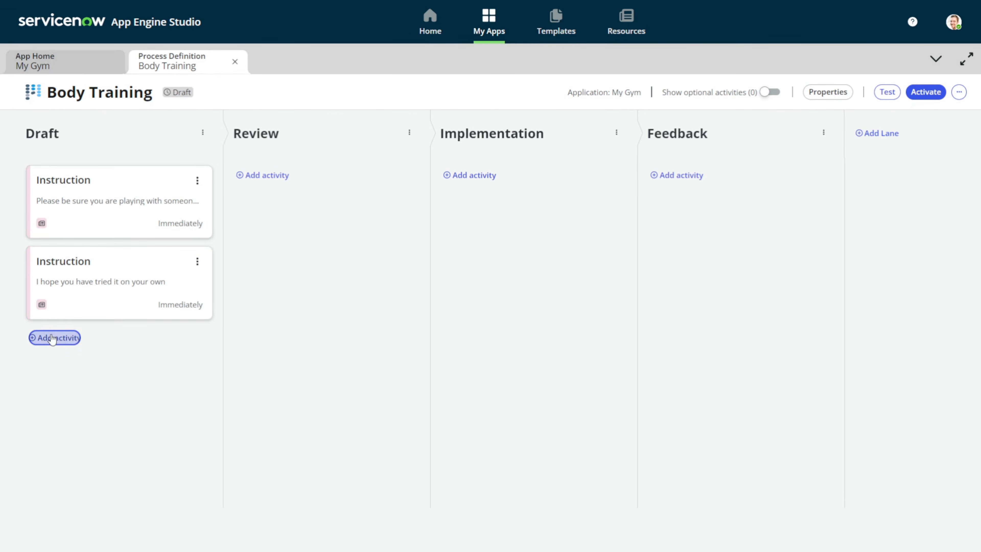
pyautogui.scroll(-4, 386, 328)
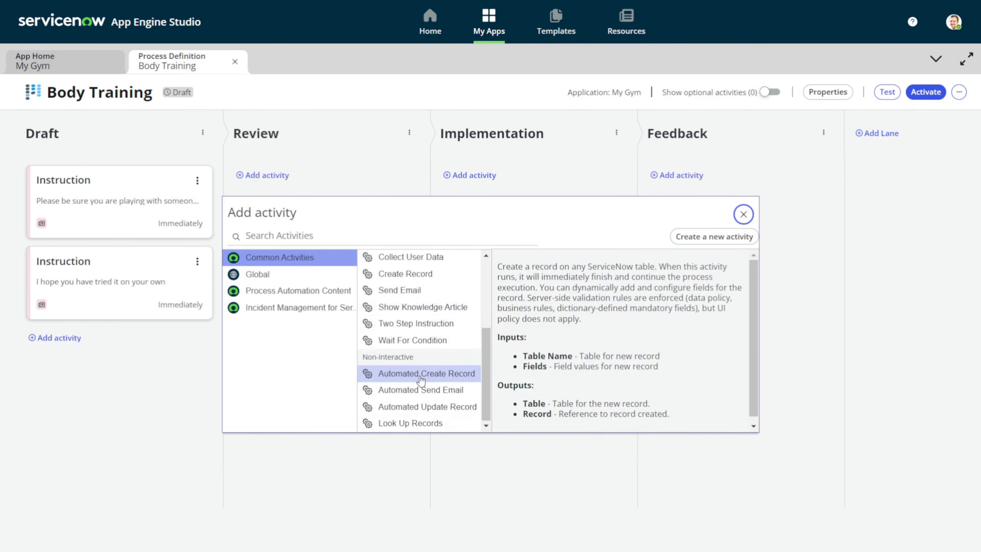
pyautogui.scroll(4, 416, 377)
pyautogui.scroll(-3, 432, 295)
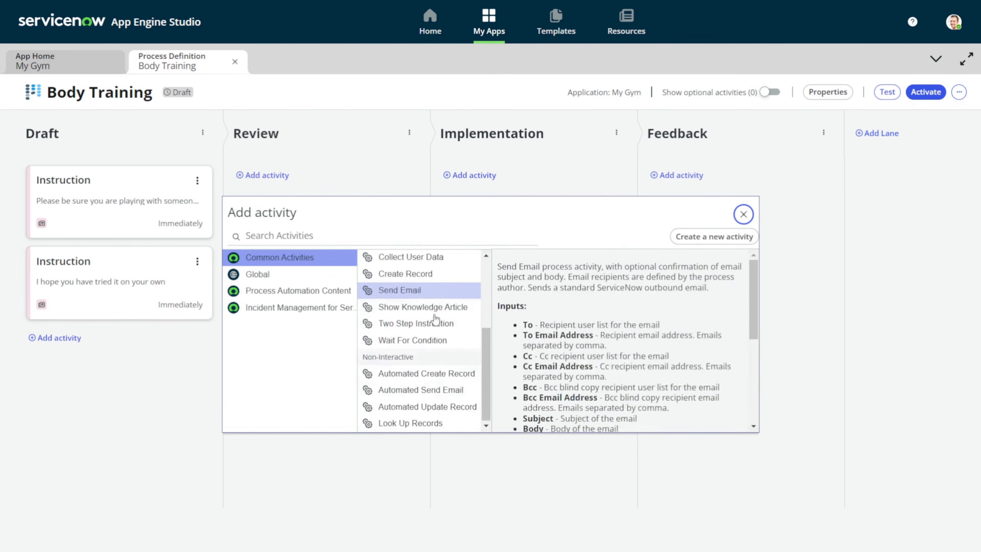
pyautogui.click(368, 231)
pyautogui.write('email')
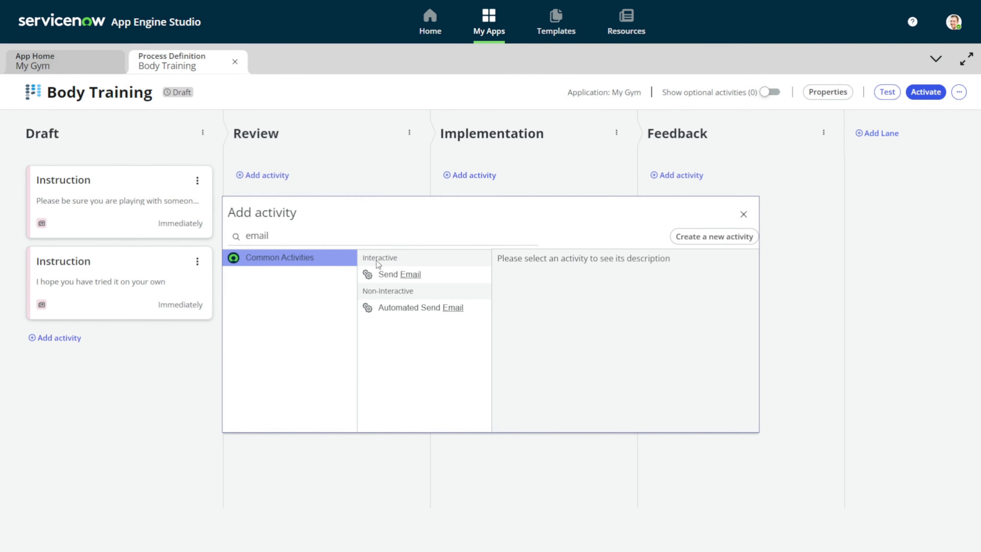
pyautogui.click(401, 312)
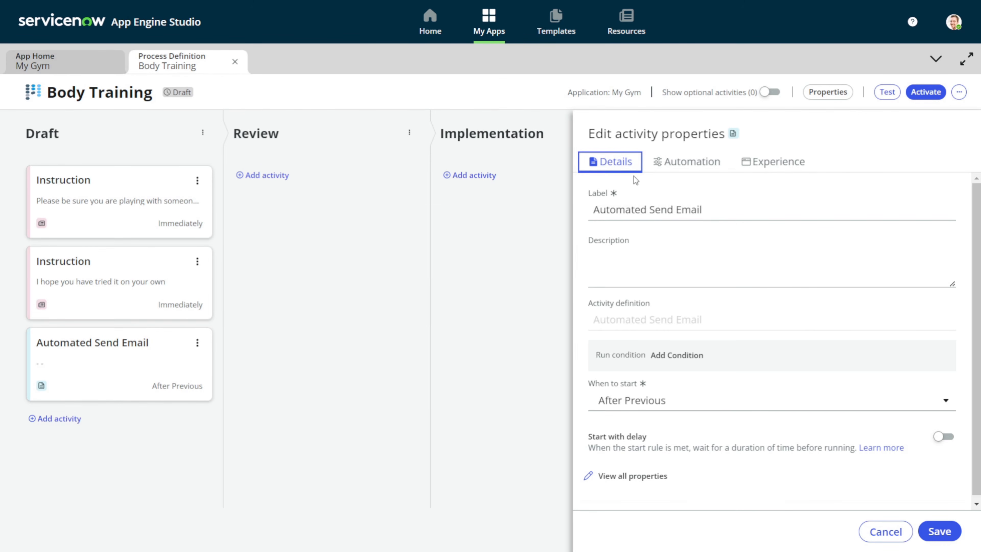
# Make System Administrator the recipient of the email activity
pyautogui.click(658, 161)
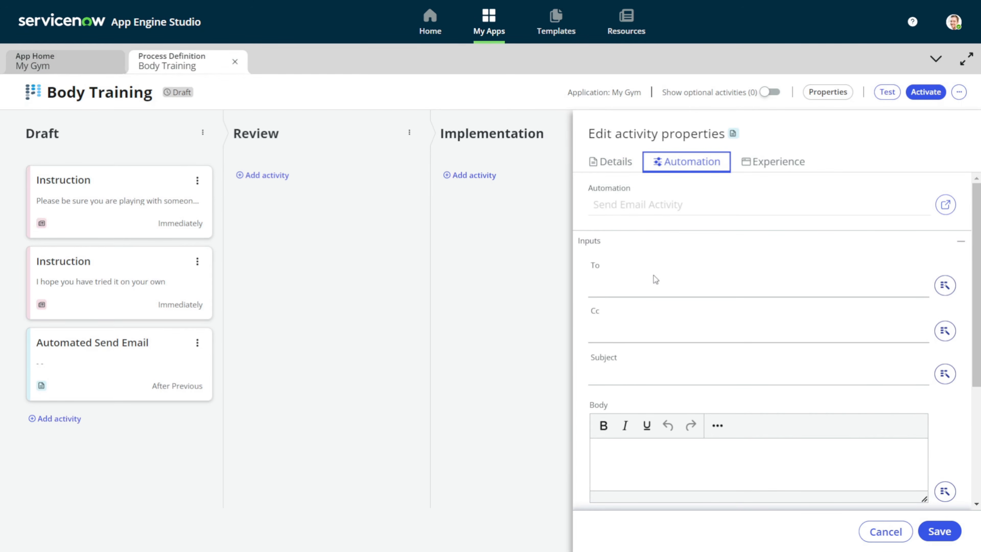
pyautogui.click(648, 282)
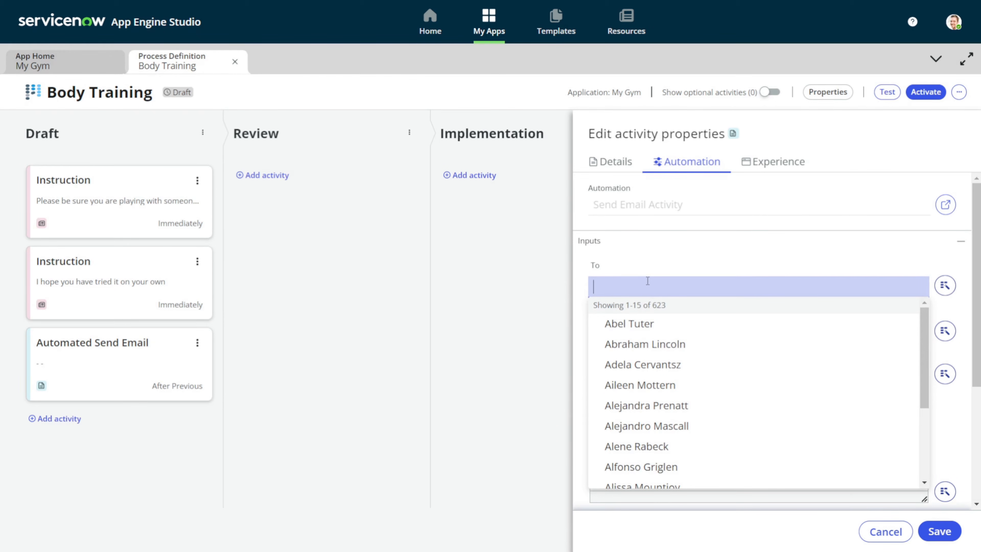
pyautogui.write('syste')
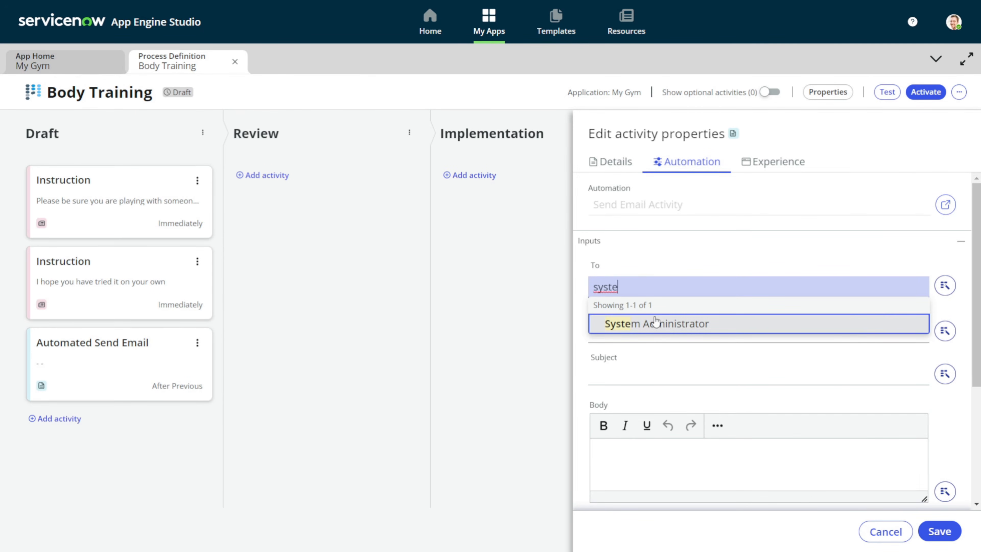
pyautogui.click(653, 324)
# Enter the subject 'A new exercise is added to the database', correcting the misspelled words
pyautogui.click(657, 379)
pyautogui.write('A')
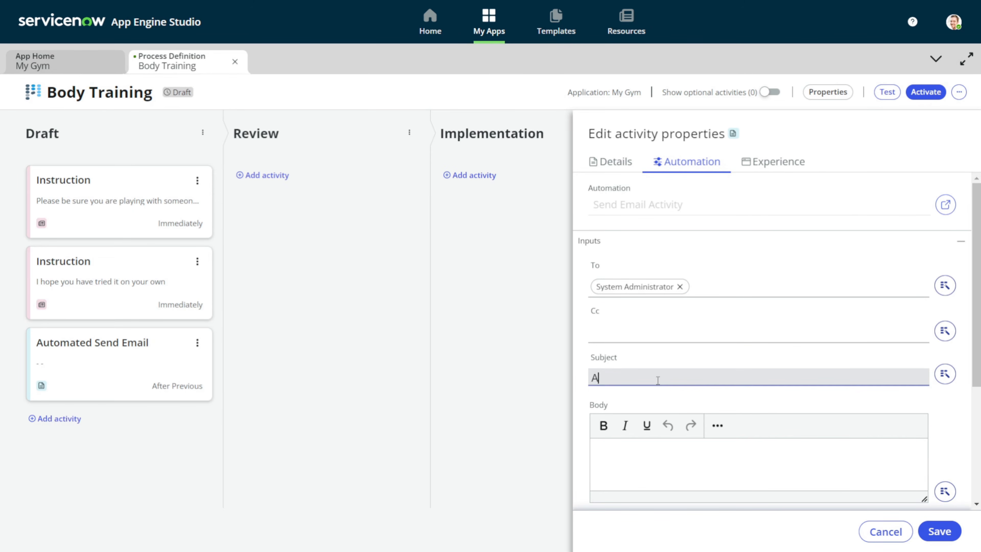
pyautogui.write(' new excel')
pyautogui.press('BackSpace')
pyautogui.press('BackSpace')
pyautogui.write('ercise is addded ')
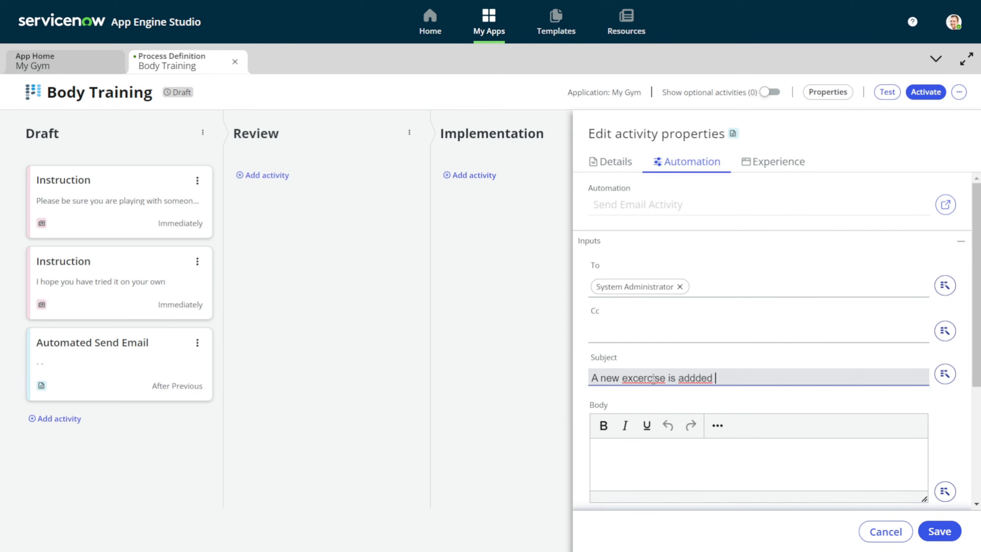
pyautogui.write('to the databse')
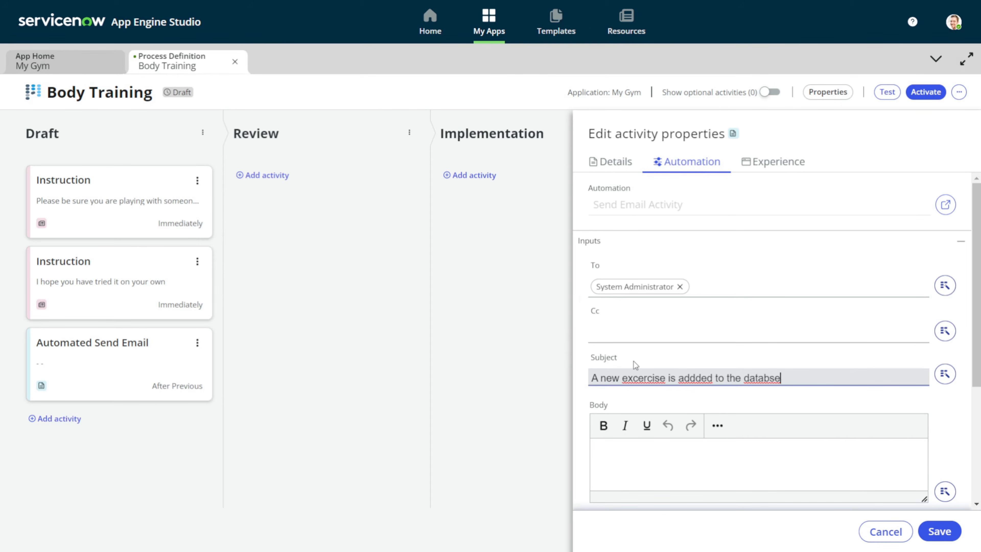
pyautogui.rightClick(647, 383)
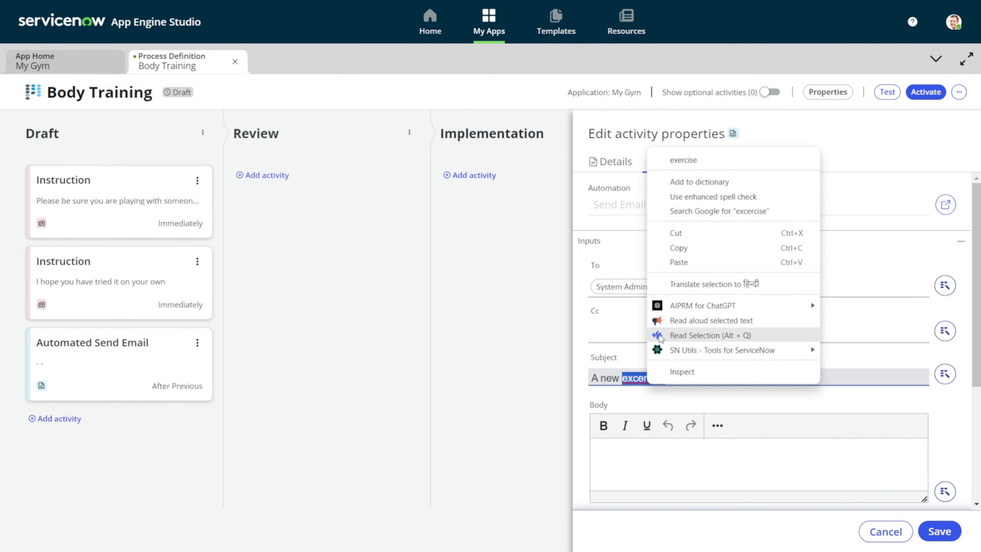
pyautogui.click(686, 159)
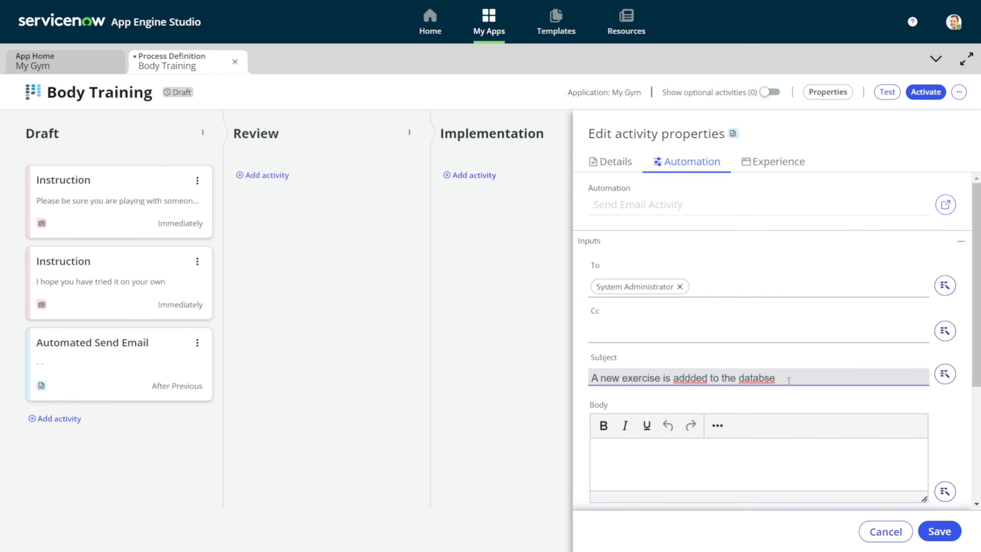
pyautogui.rightClick(766, 378)
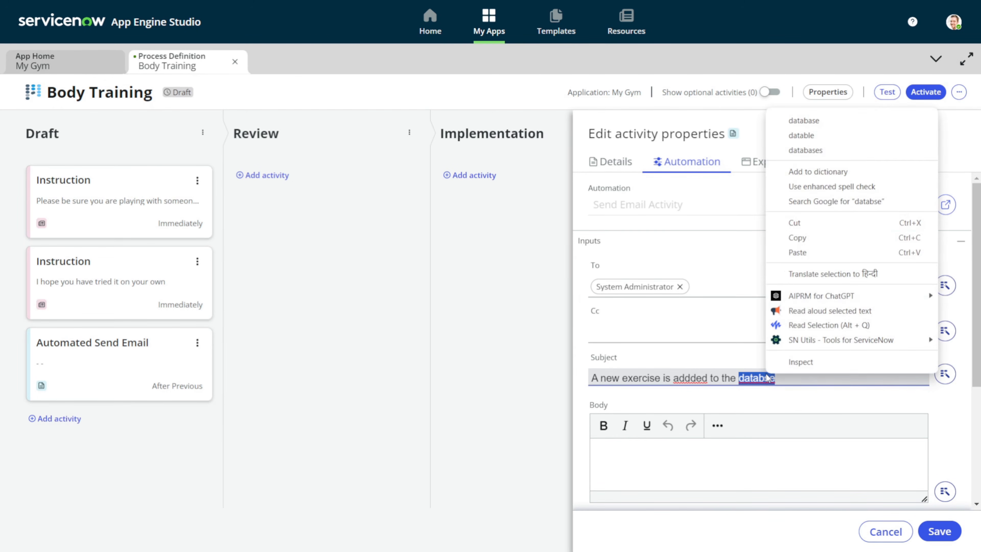
pyautogui.click(797, 124)
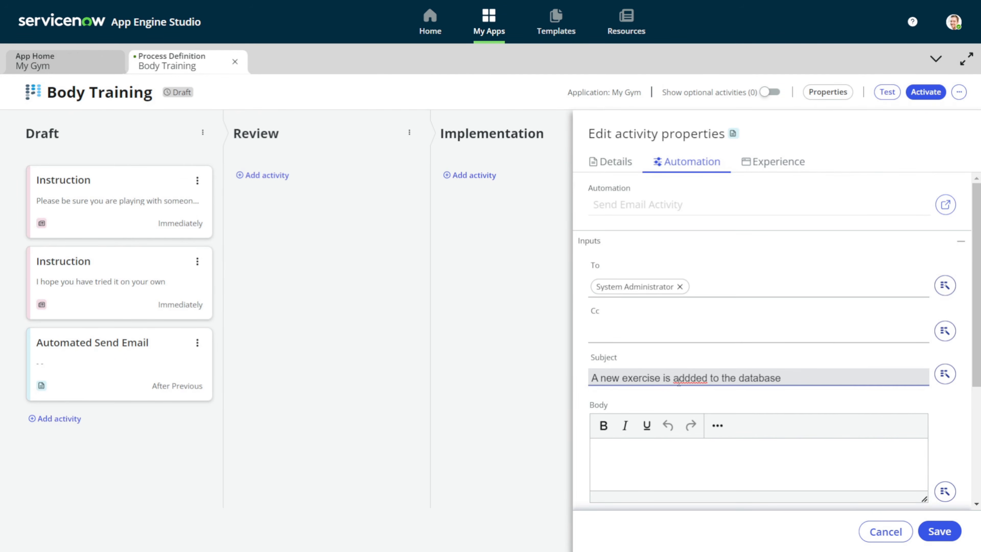
pyautogui.rightClick(697, 377)
pyautogui.click(702, 151)
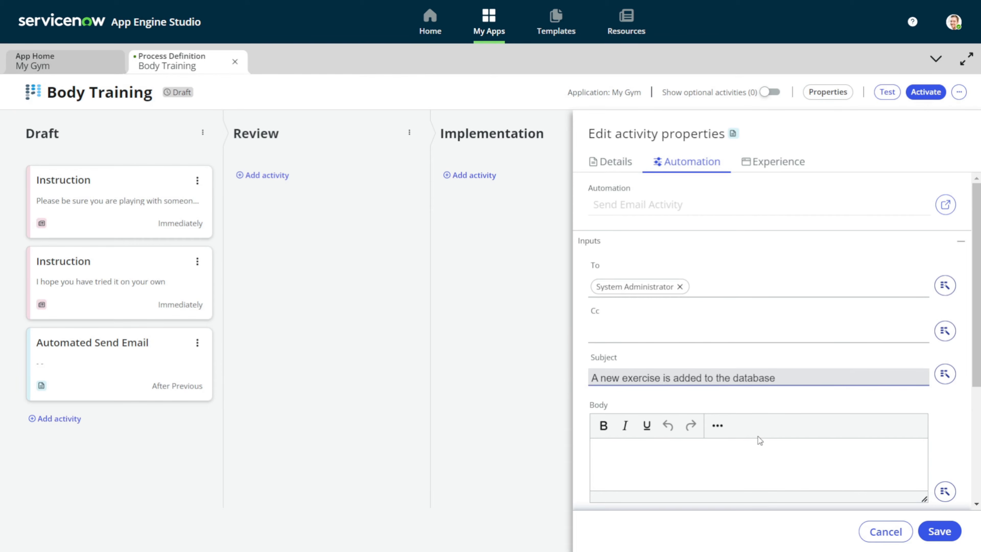
# Reuse the subject text as the email body and save the activity
pyautogui.hotkey('ctrl', 'a')
pyautogui.hotkey('ctrl', 'c')
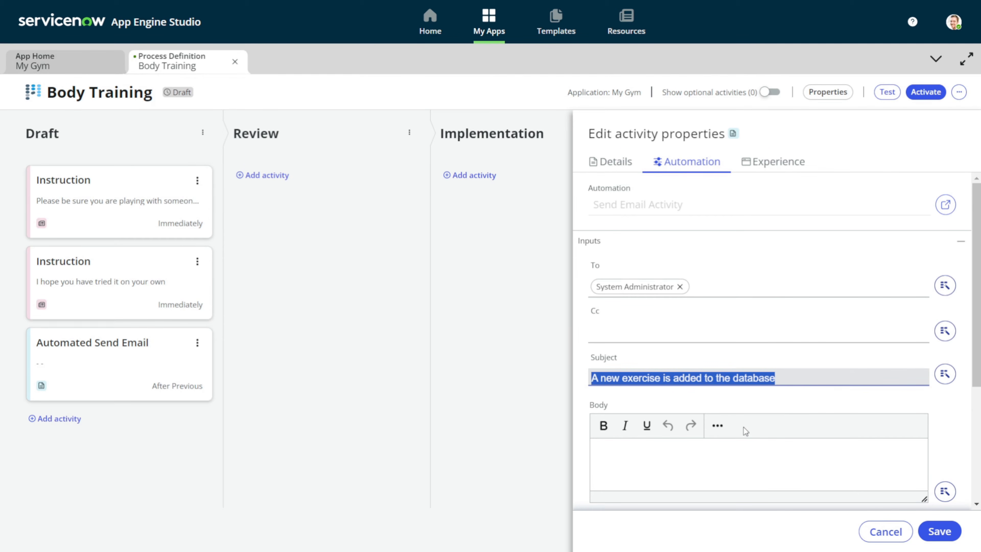
pyautogui.click(651, 466)
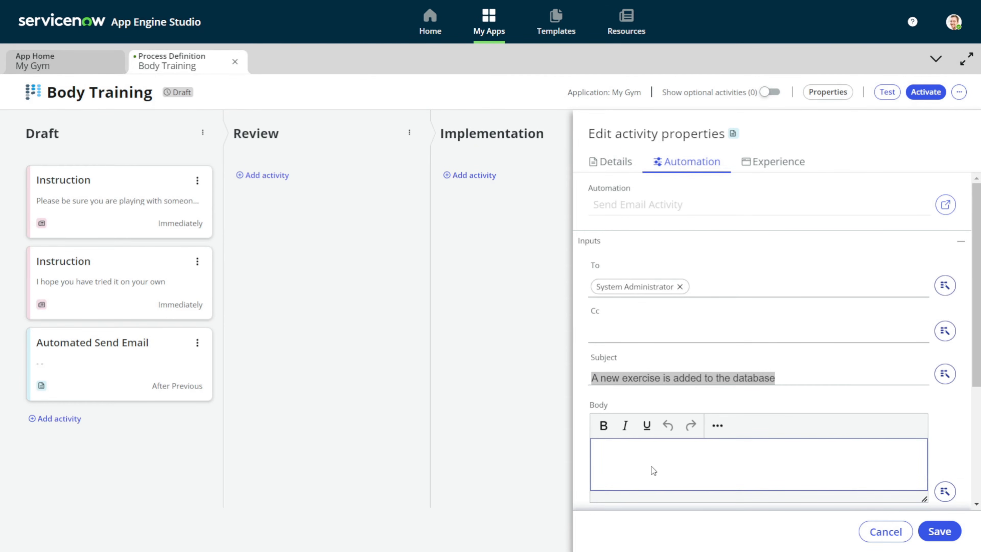
pyautogui.hotkey('ctrl', 'v')
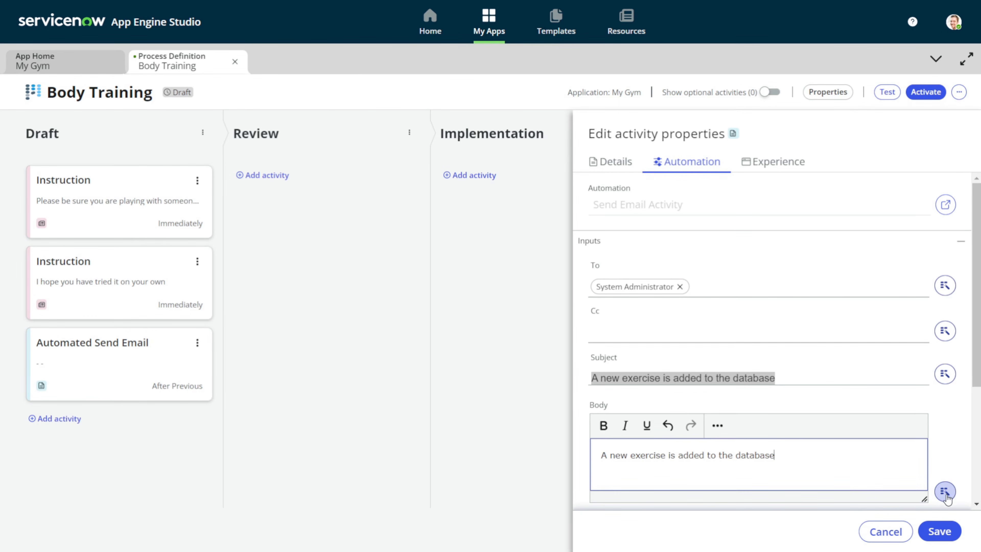
pyautogui.click(930, 528)
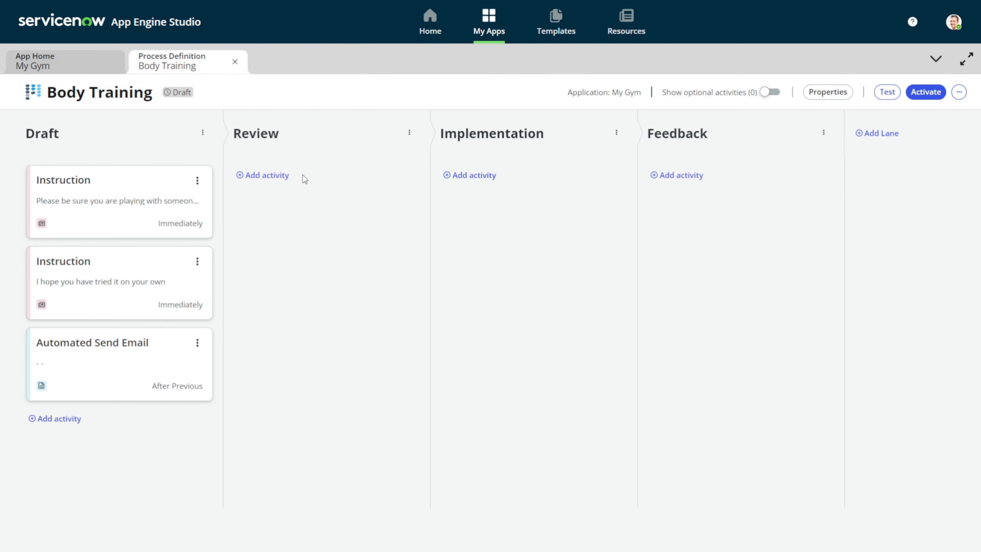
# Add a Checklist Task to the Review lane by searching 'check'
pyautogui.click(263, 175)
pyautogui.click(388, 291)
pyautogui.click(378, 243)
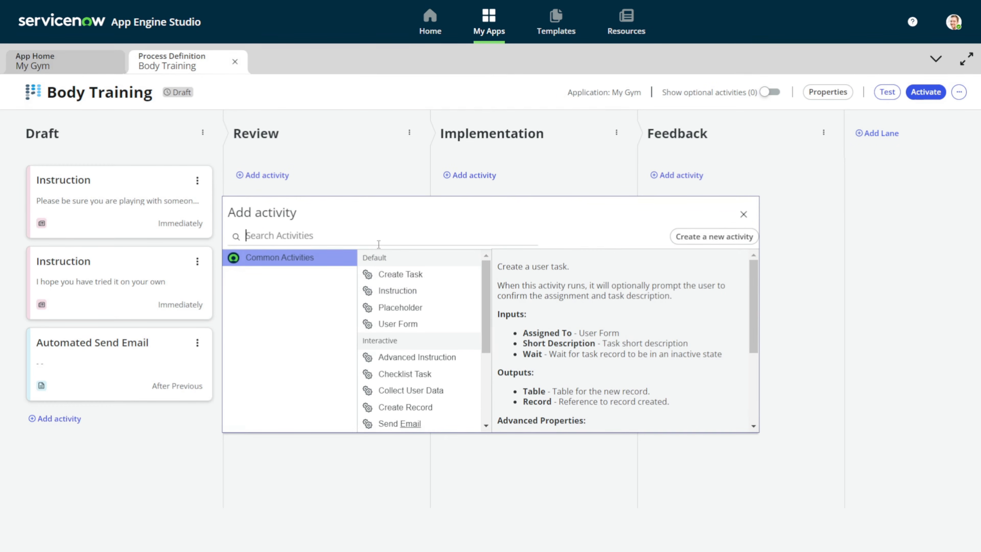
pyautogui.write('check')
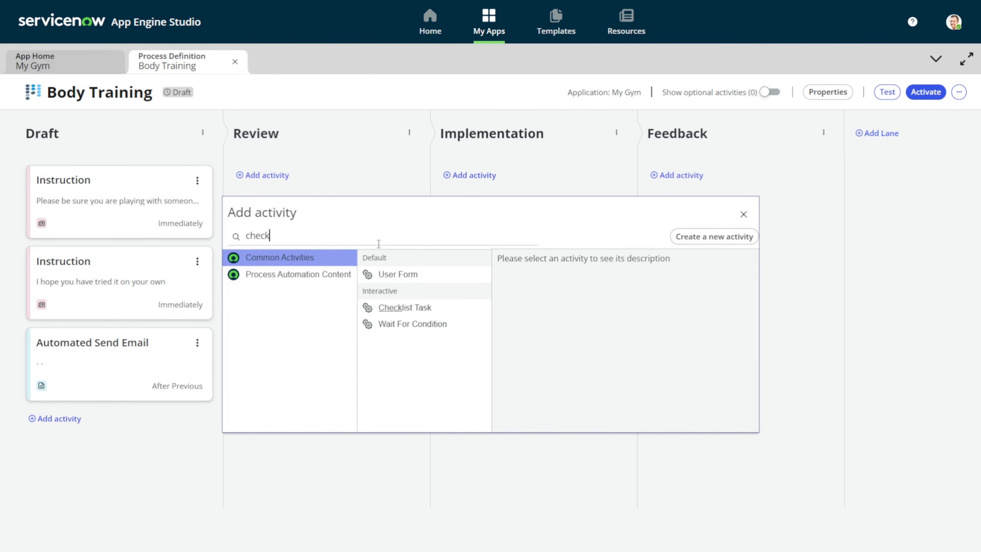
pyautogui.click(412, 306)
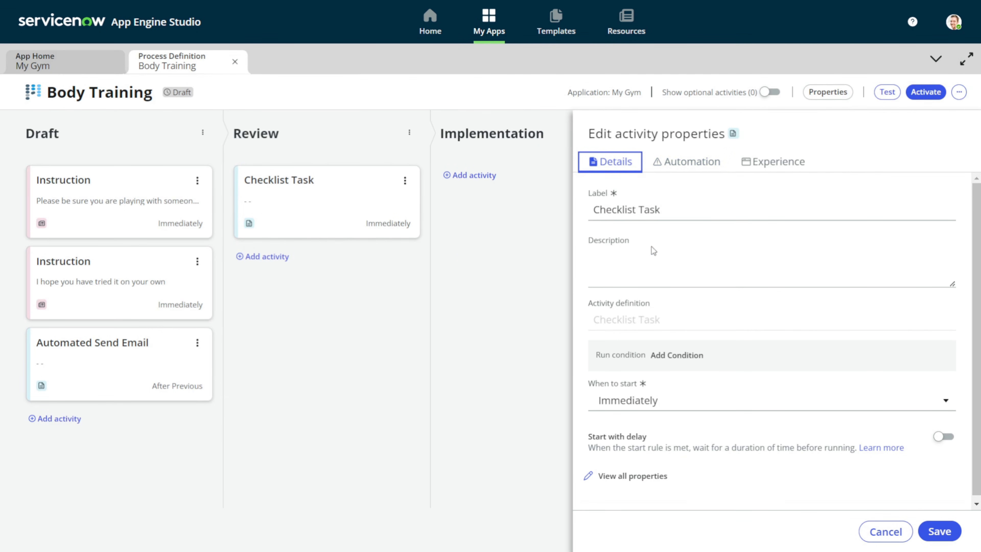
# Give the Checklist Task the description 'Checklist for trainer' and view its automation settings
pyautogui.click(647, 263)
pyautogui.write('Chec')
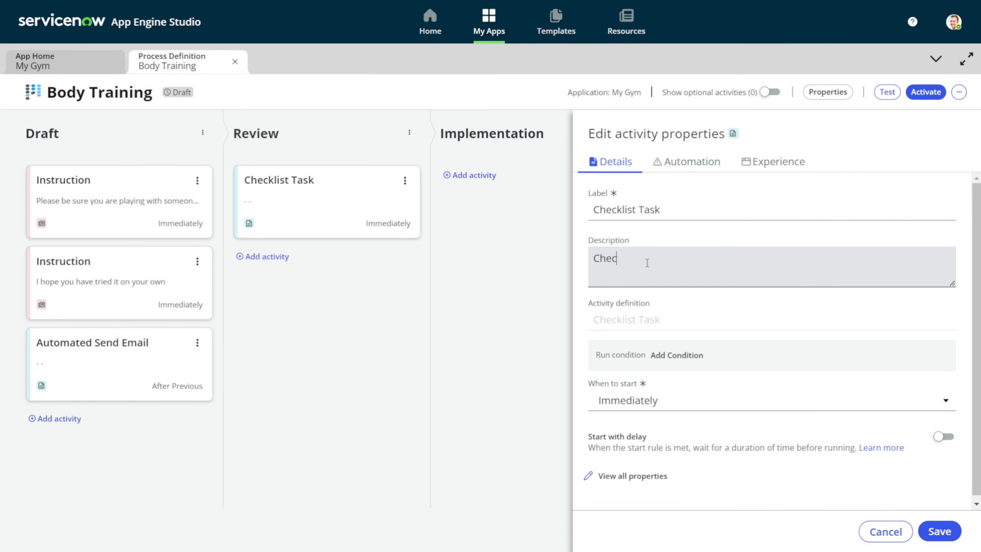
pyautogui.write('klist for trainer')
pyautogui.click(692, 162)
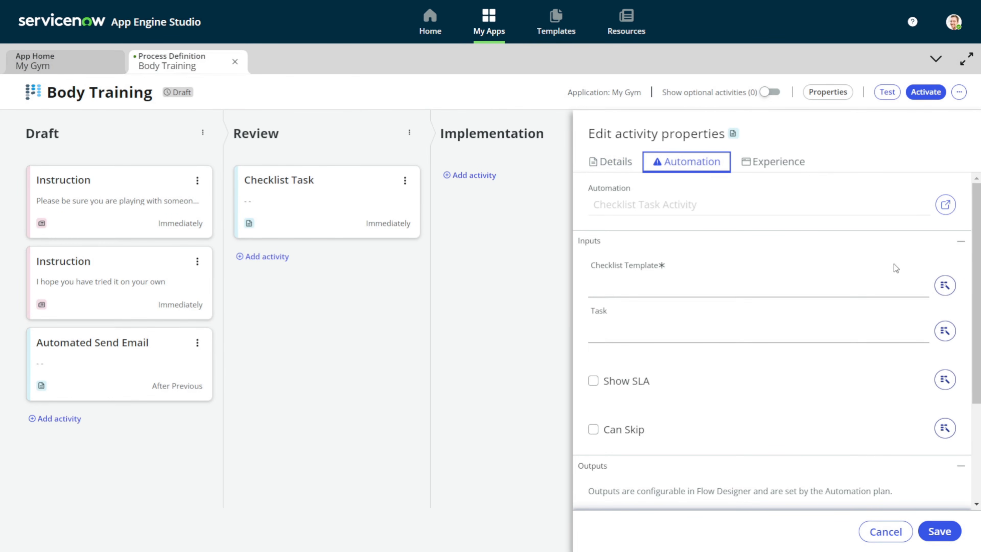
# Set the Checklist Template to Gym Checklist and save the task
pyautogui.click(862, 296)
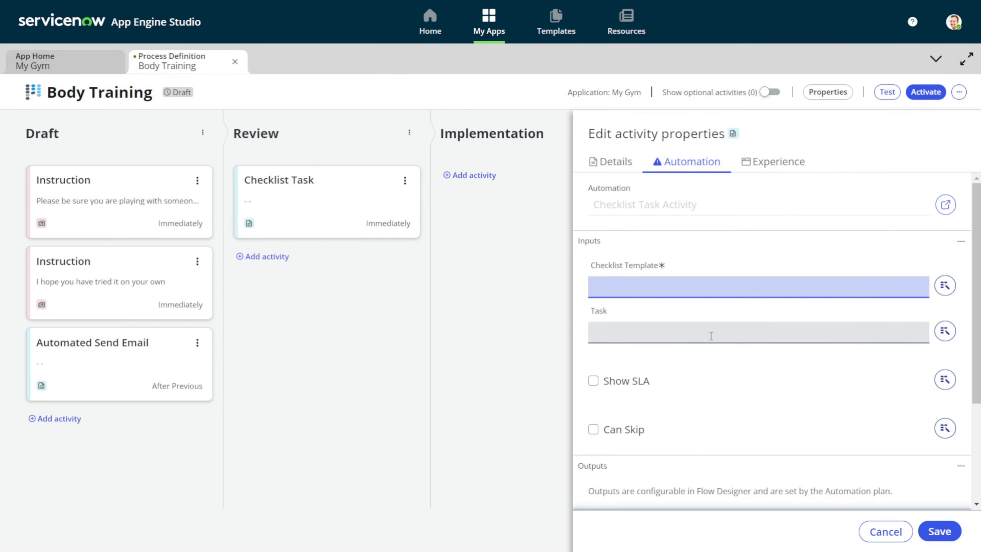
pyautogui.click(681, 288)
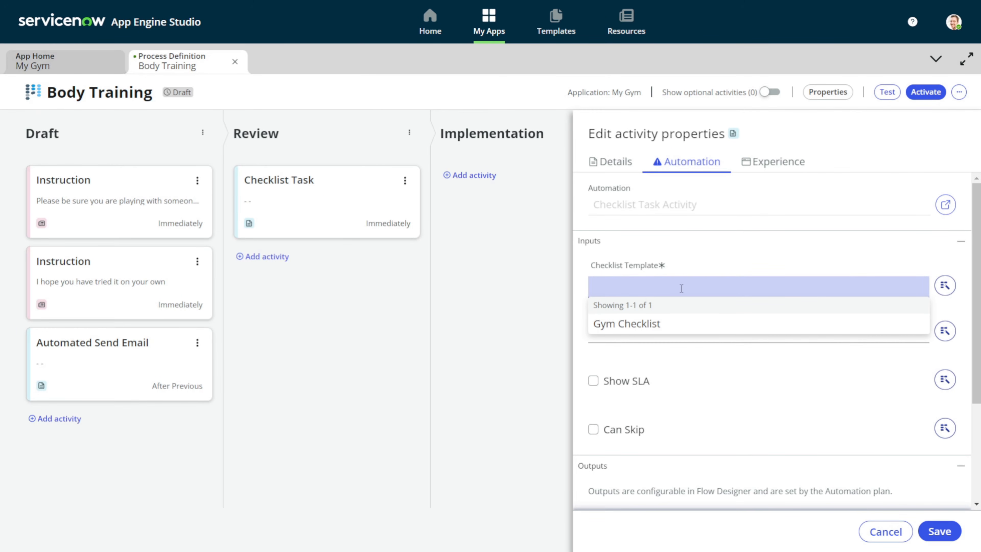
pyautogui.click(661, 328)
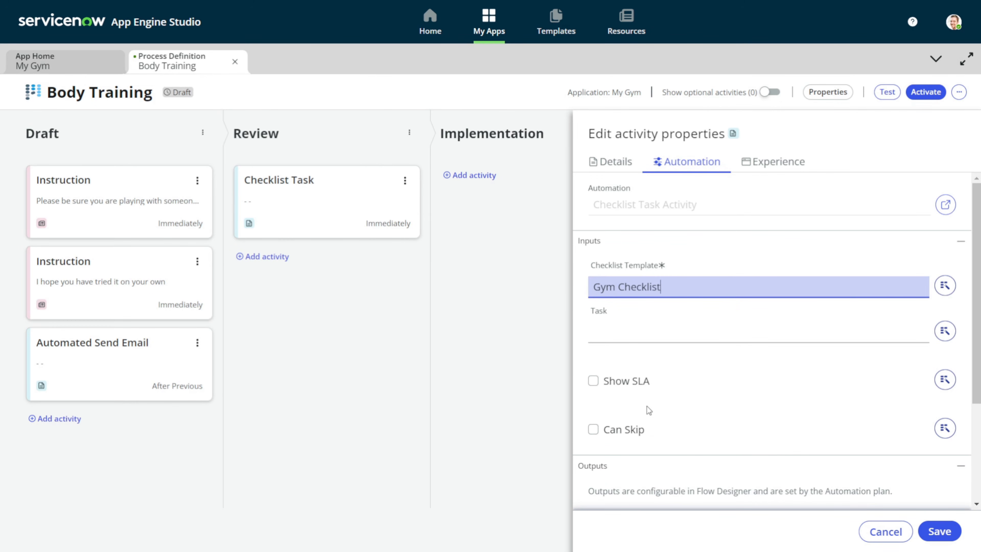
pyautogui.scroll(-4, 650, 406)
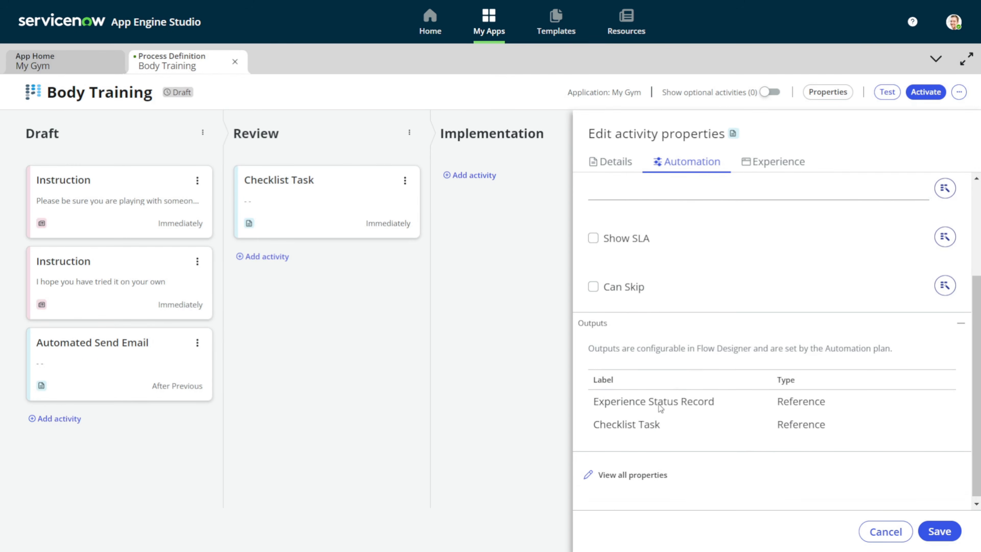
pyautogui.scroll(3, 662, 406)
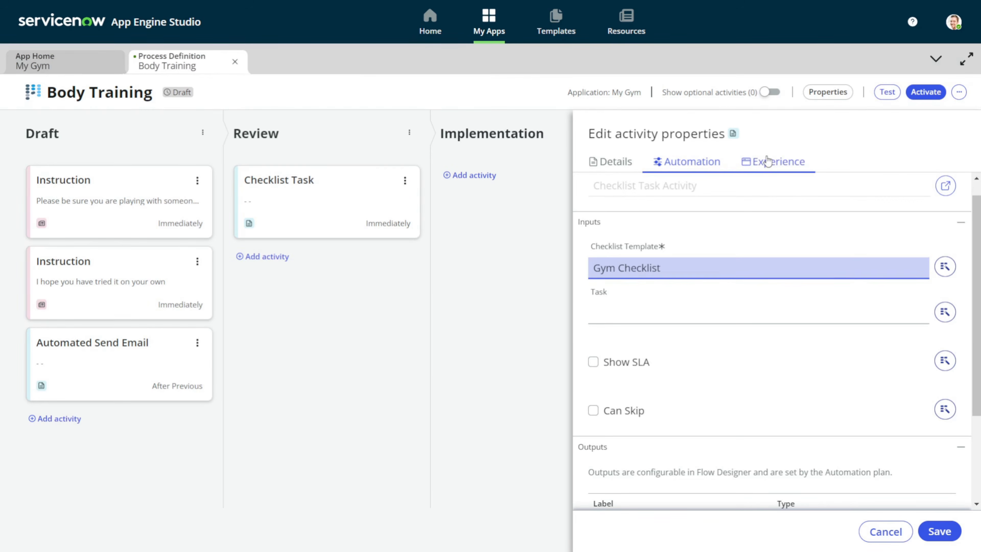
pyautogui.click(947, 536)
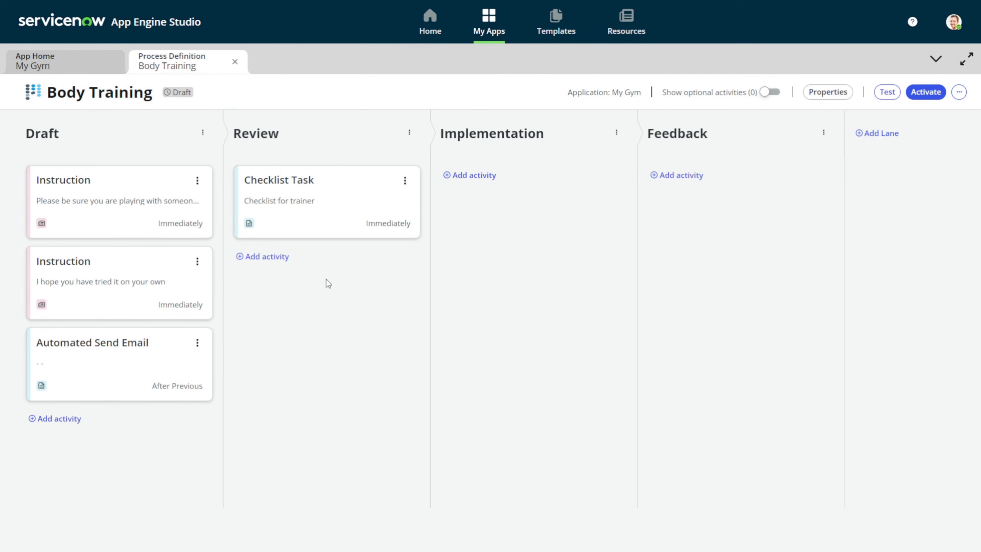
# Add a User Form after the Checklist Task in Review and show its automation settings
pyautogui.click(266, 257)
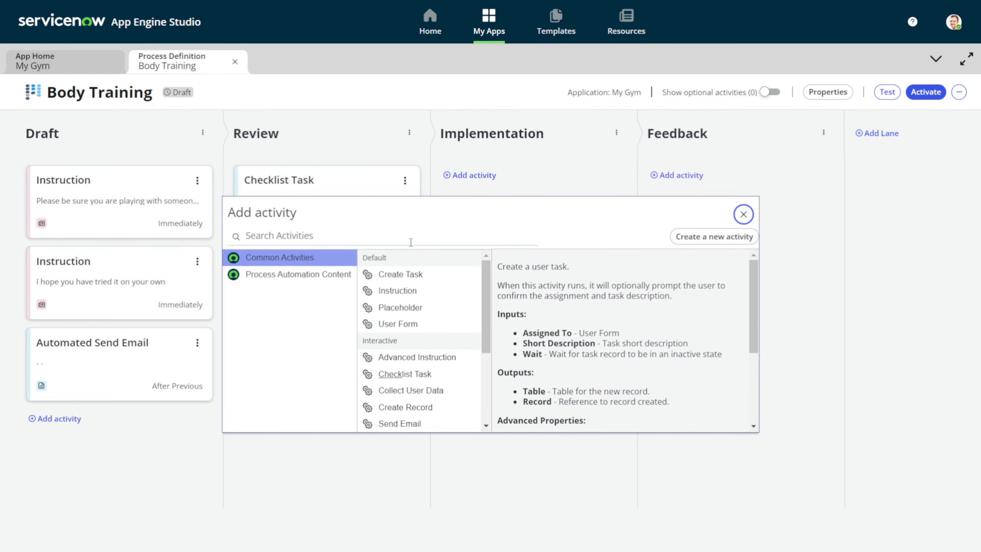
pyautogui.click(429, 333)
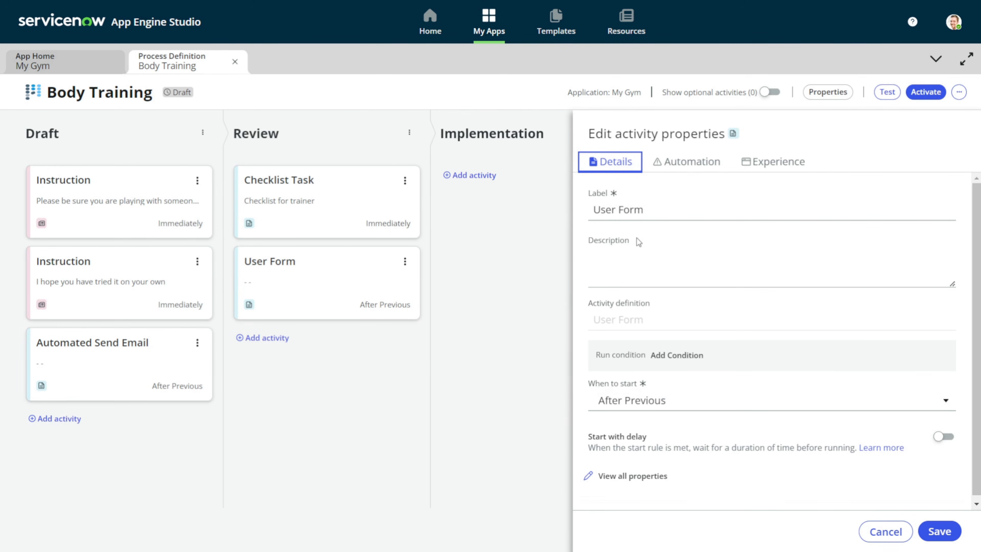
pyautogui.click(683, 164)
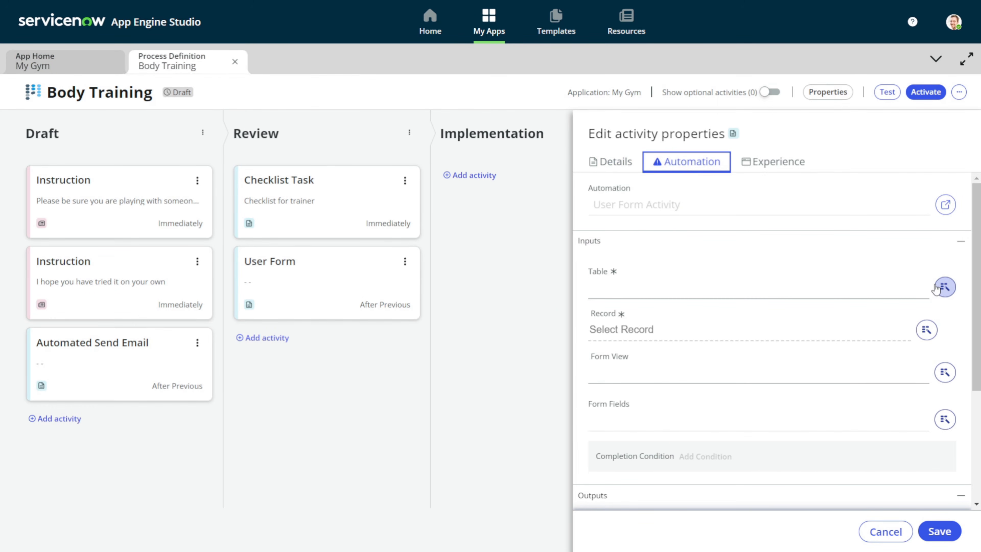
# Set the User Form's table to Exercise and its record to Trigger > Exercise Record
pyautogui.click(835, 291)
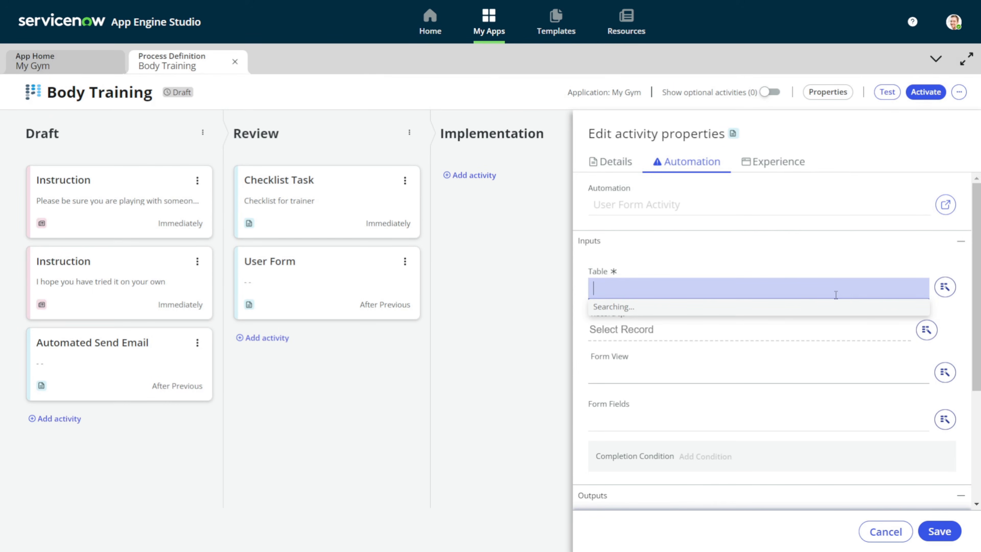
pyautogui.write('exercise')
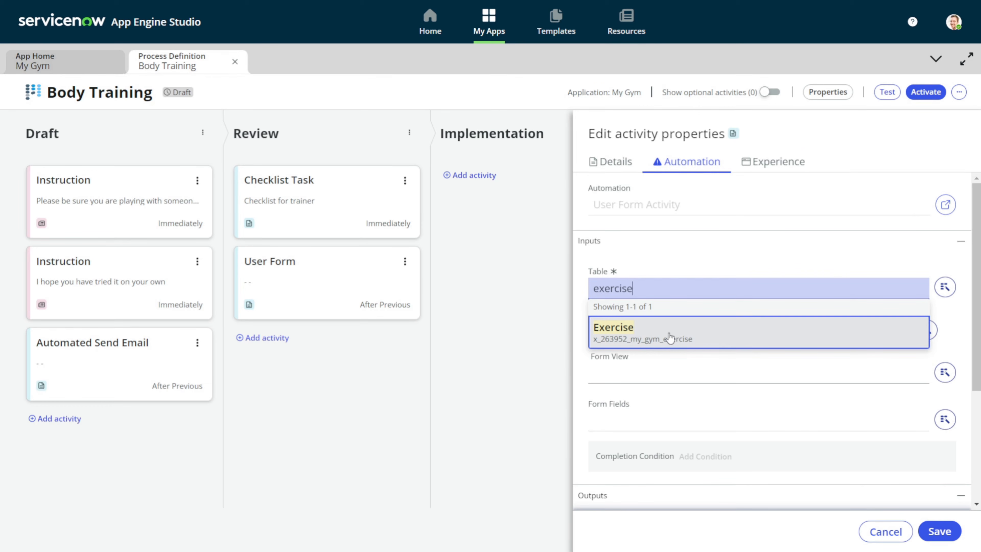
pyautogui.click(670, 338)
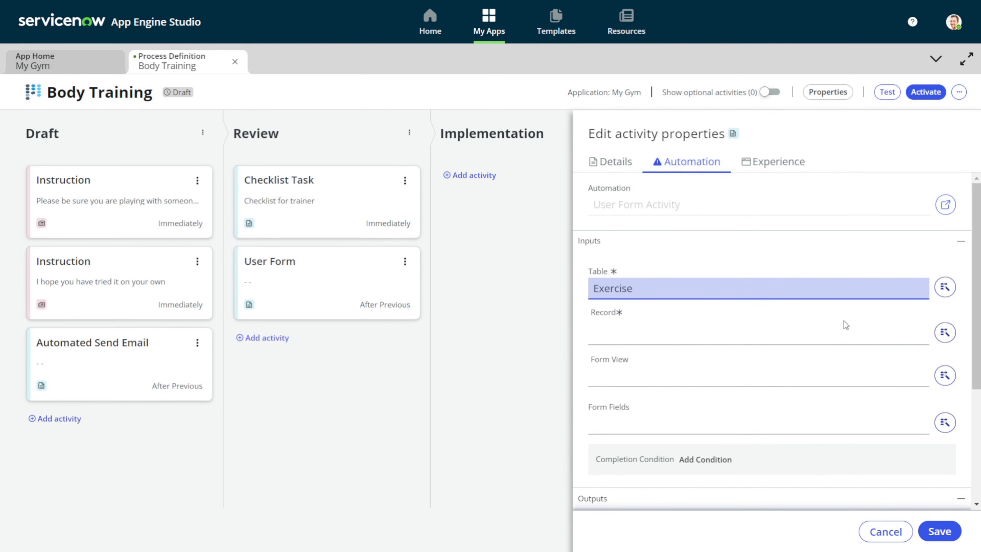
pyautogui.click(945, 332)
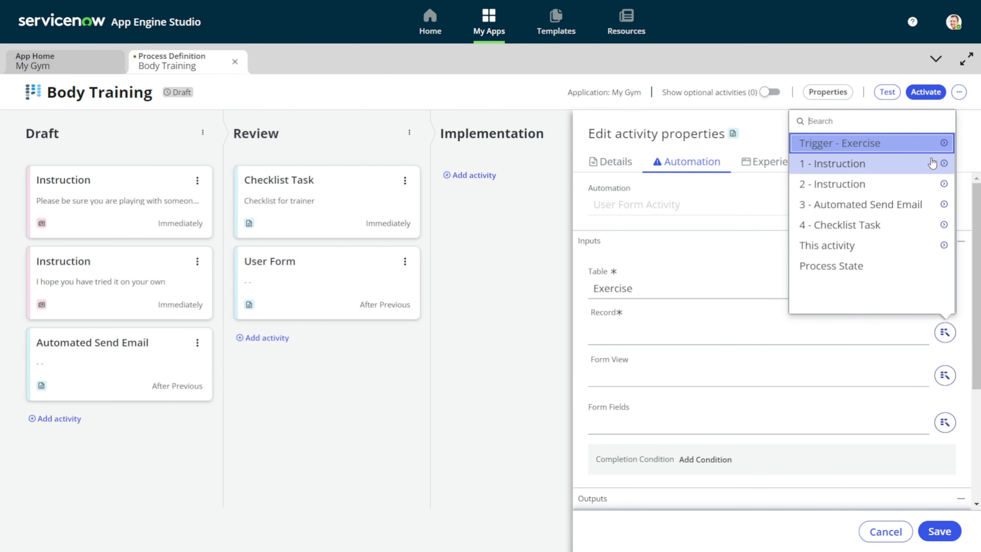
pyautogui.click(944, 143)
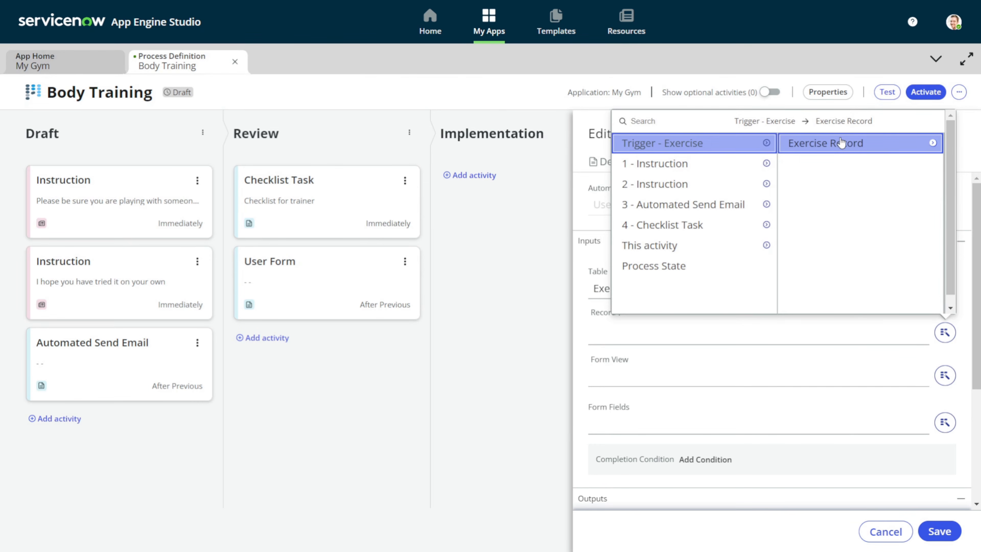
pyautogui.click(858, 147)
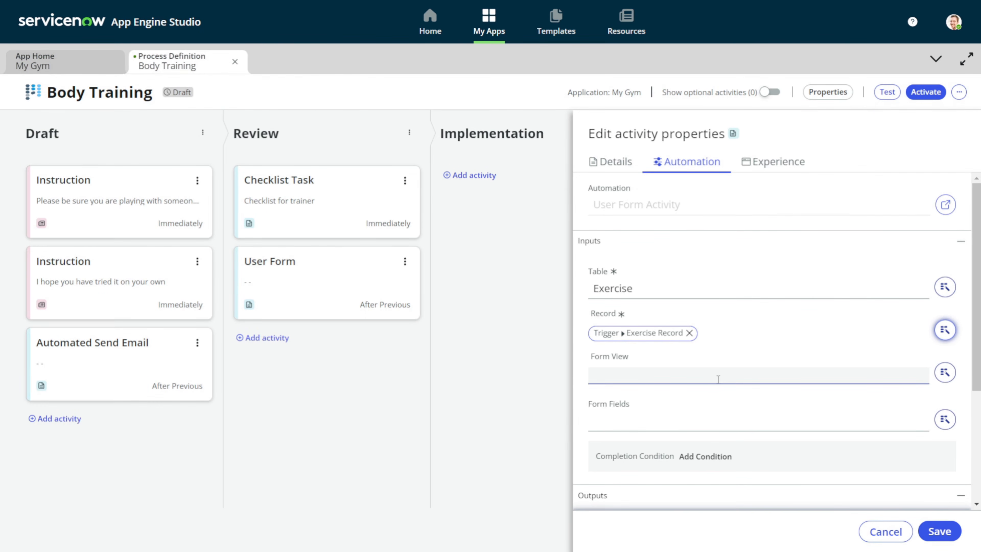
# Set the form fields to 'title,rating' and save the User Form
pyautogui.click(615, 384)
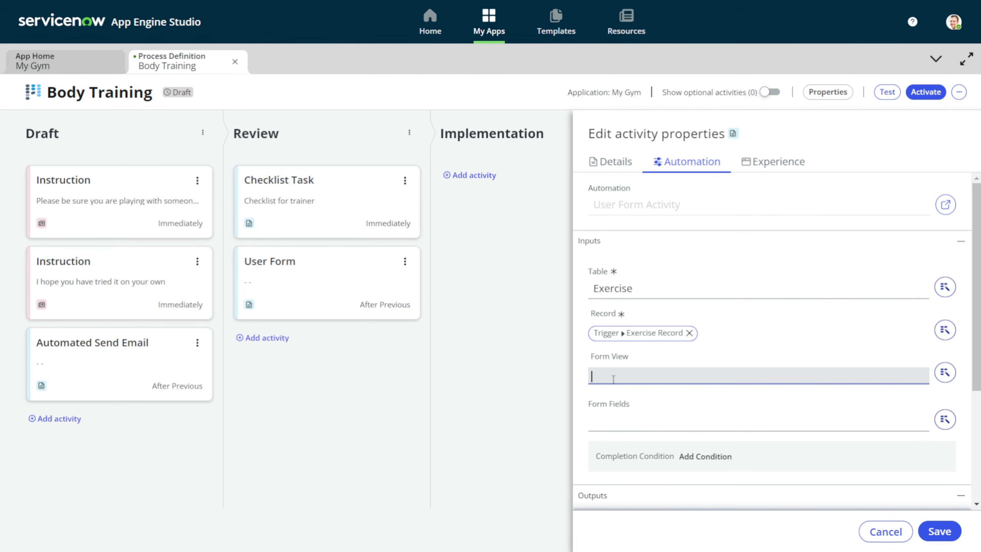
pyautogui.click(645, 417)
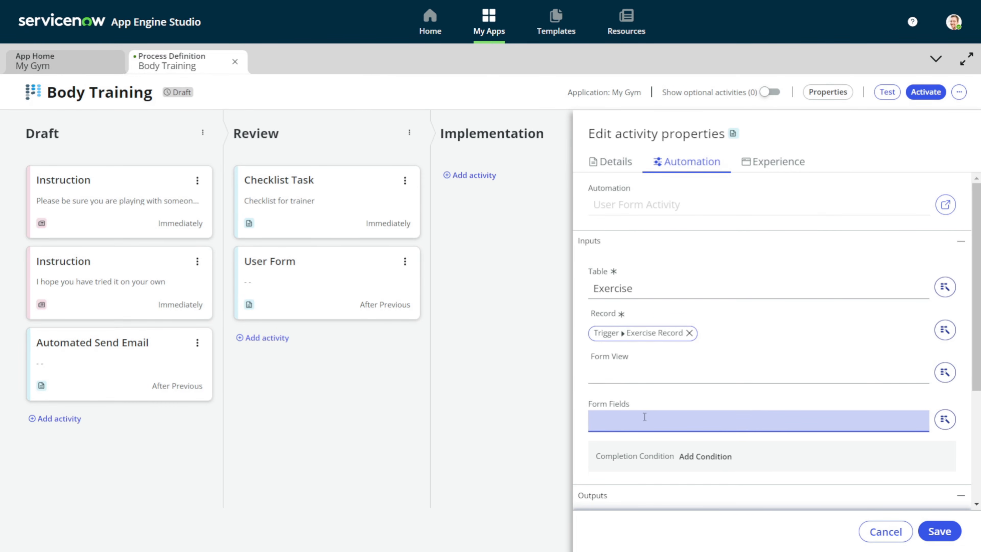
pyautogui.write('tite')
pyautogui.press('BackSpace')
pyautogui.write('le,rating')
pyautogui.click(950, 533)
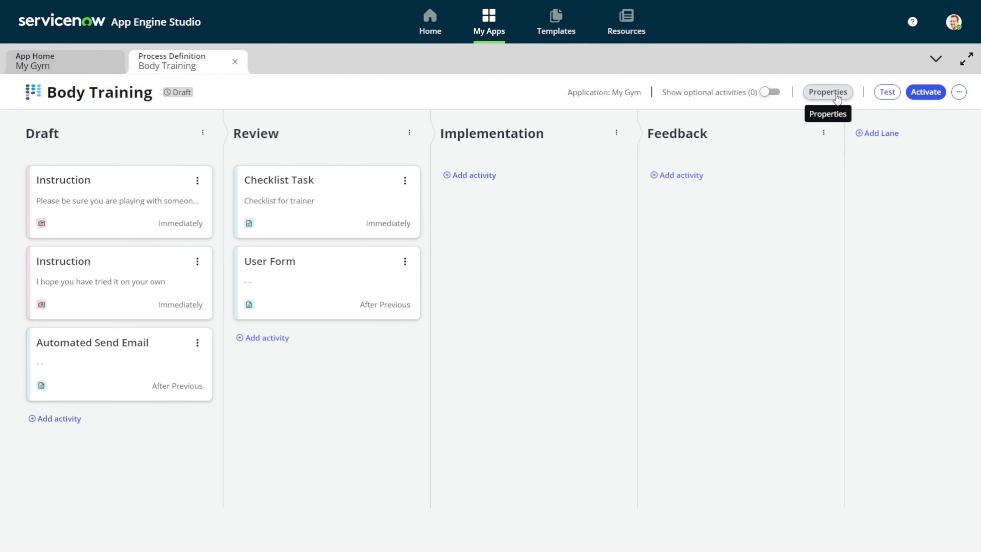
# Run a process test on record EXC0001004 and view it in Playbook preview
pyautogui.click(888, 95)
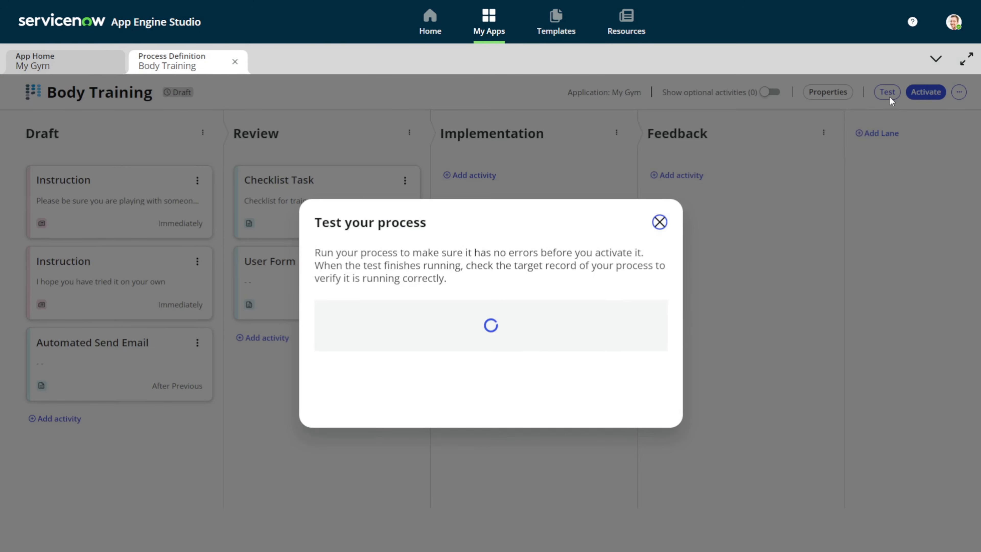
pyautogui.click(416, 309)
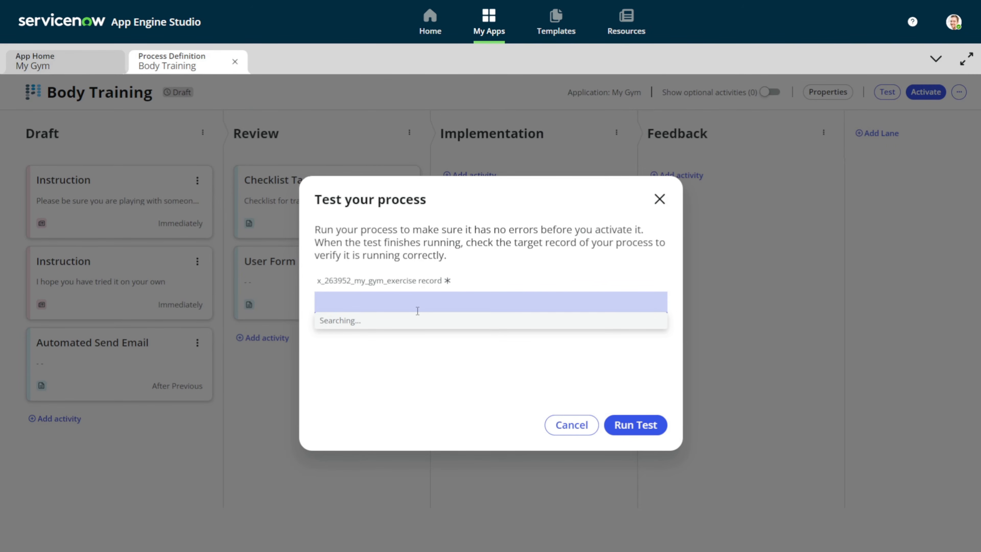
pyautogui.click(382, 401)
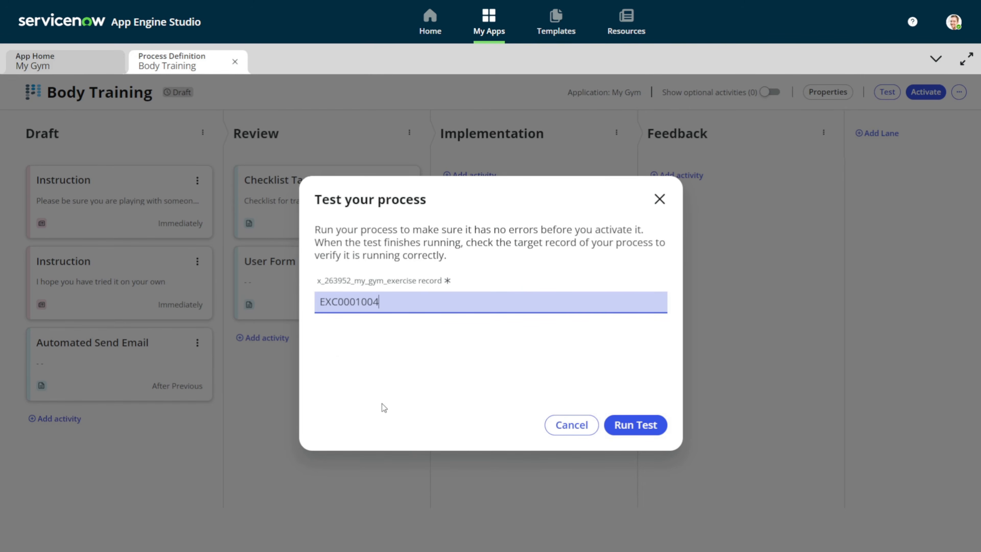
pyautogui.click(623, 424)
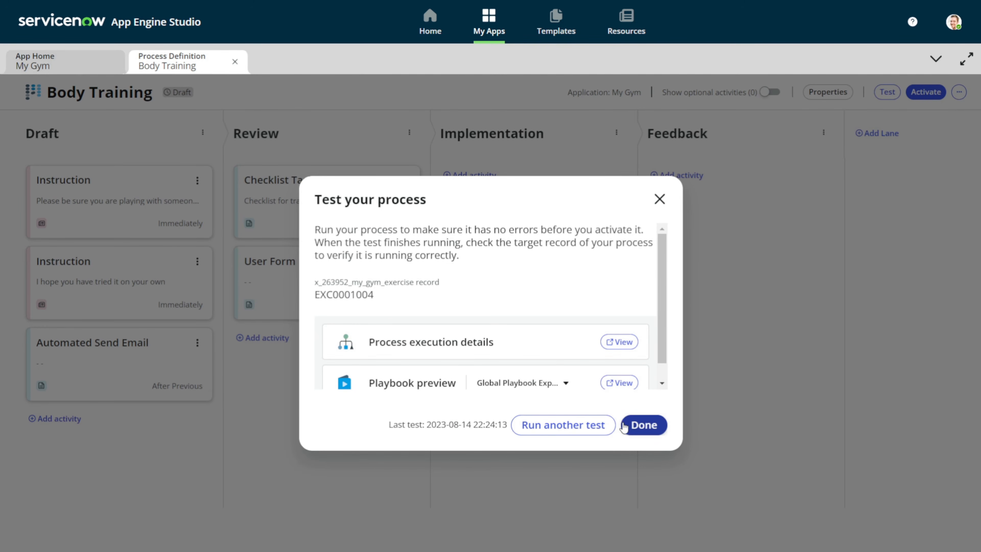
pyautogui.scroll(-1, 565, 370)
pyautogui.click(614, 365)
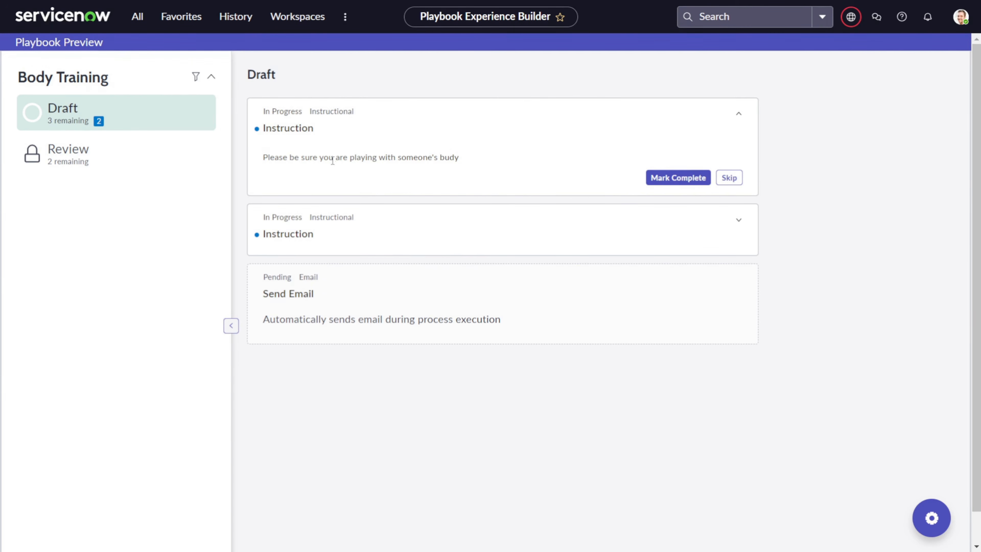
# Mark the first Draft Instruction complete
pyautogui.moveTo(288, 157); pyautogui.dragTo(428, 160)
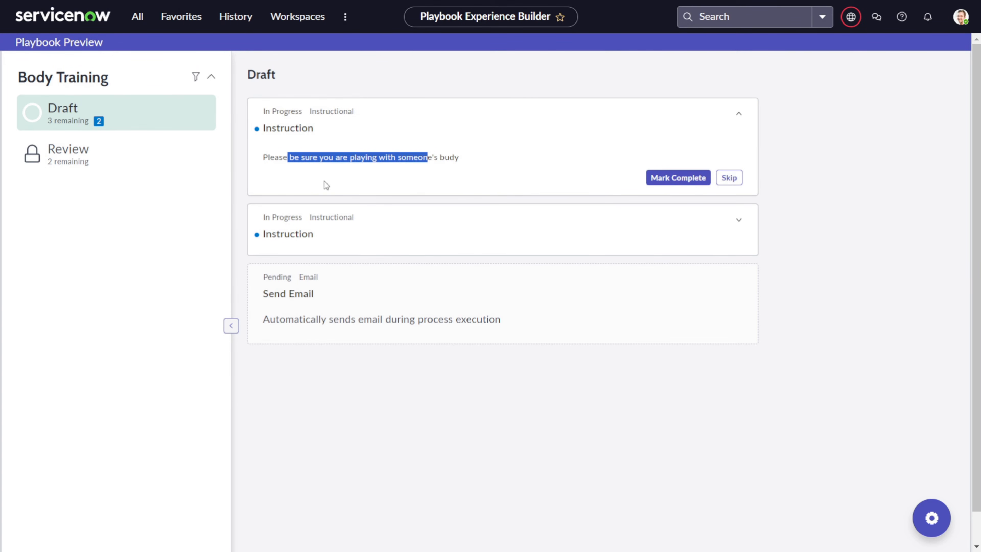
pyautogui.click(400, 155)
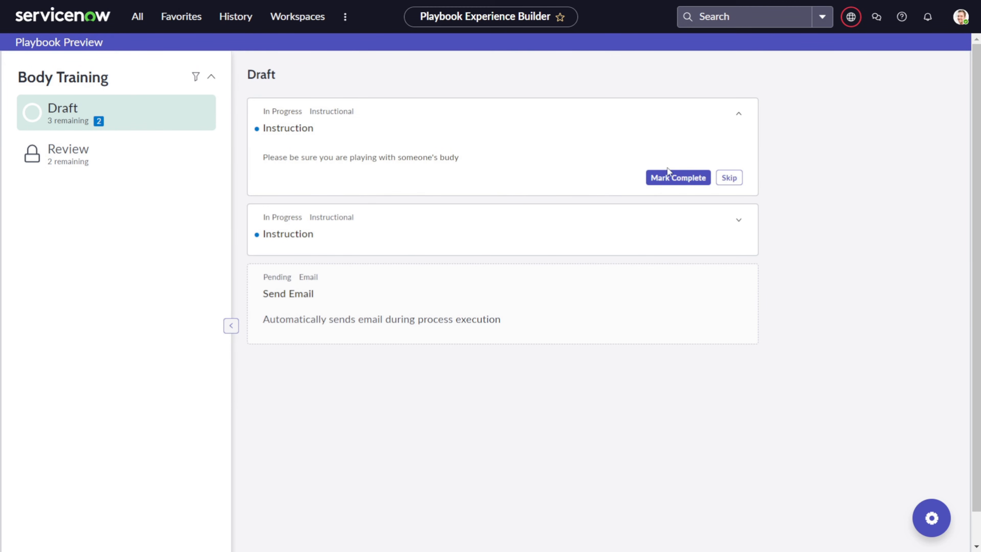
pyautogui.click(674, 179)
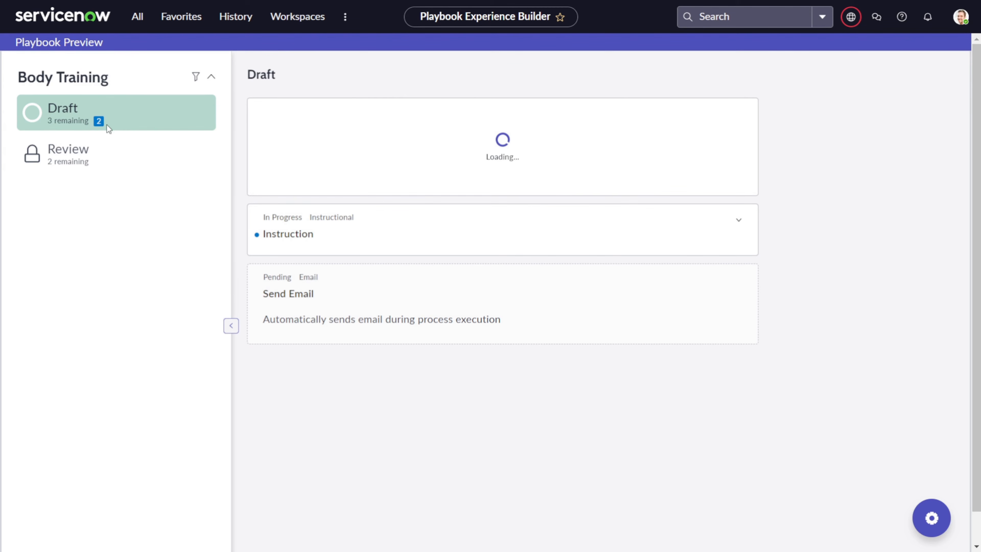
# Skip the second Draft Instruction
pyautogui.scroll(-1, 82, 109)
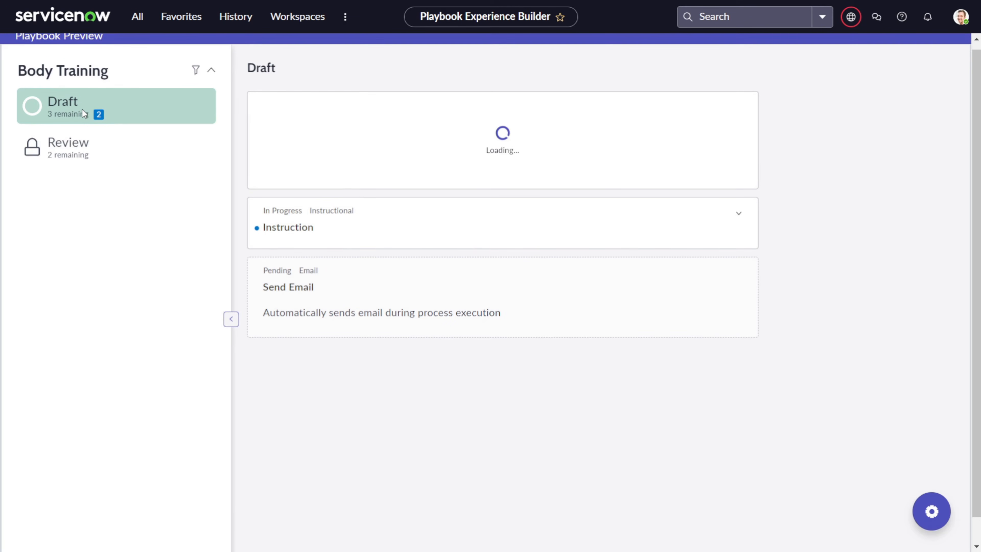
pyautogui.scroll(-1, 82, 109)
pyautogui.scroll(2, 82, 109)
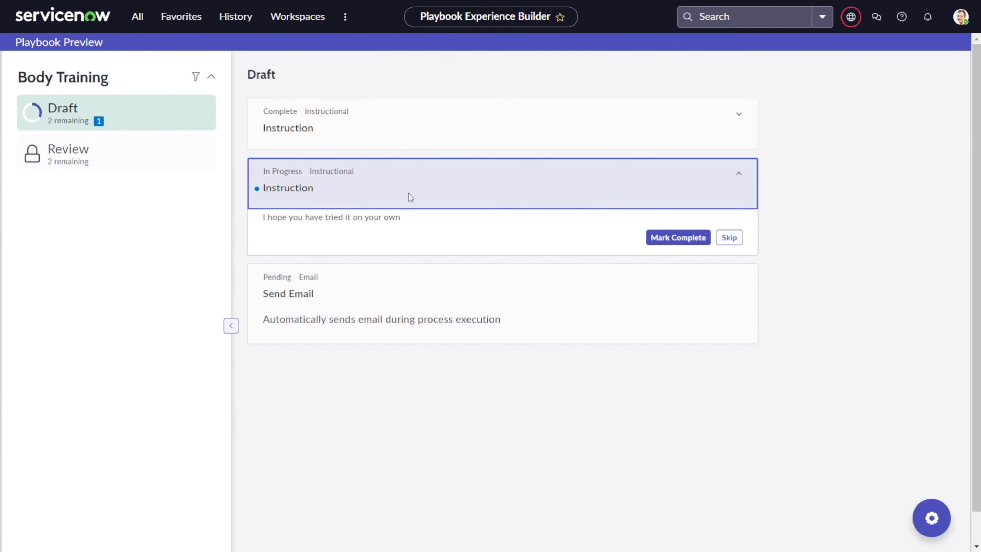
pyautogui.moveTo(288, 217); pyautogui.dragTo(451, 222)
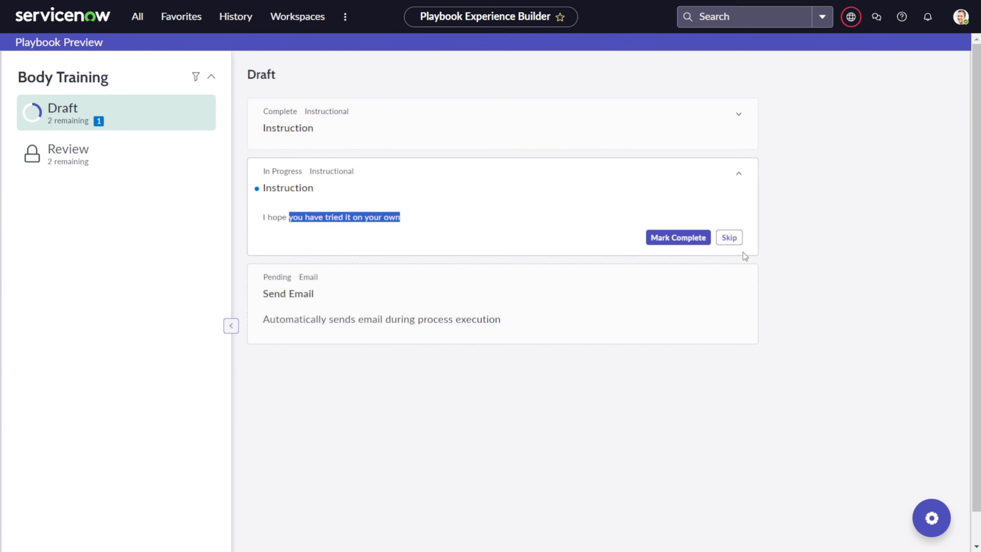
pyautogui.click(726, 243)
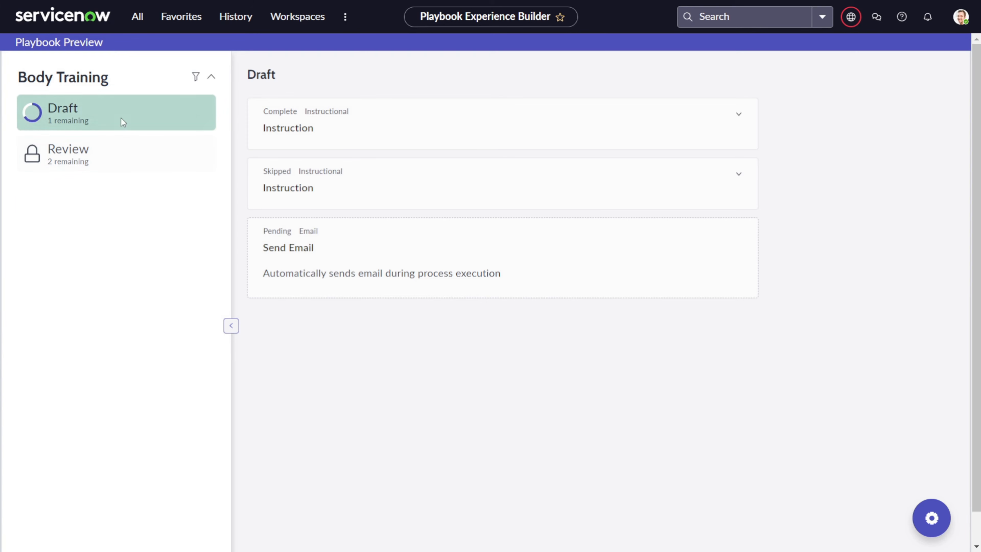
# Tick 'Is it useful', 'Will it hurt someone' and 'Do we need any expensive tools'
pyautogui.click(335, 254)
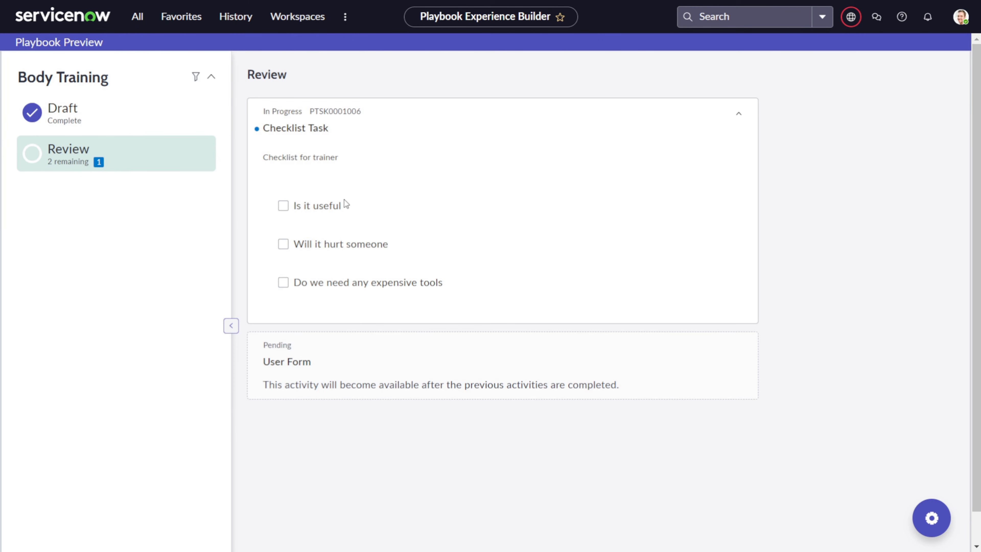
pyautogui.click(282, 207)
pyautogui.click(287, 247)
pyautogui.click(283, 283)
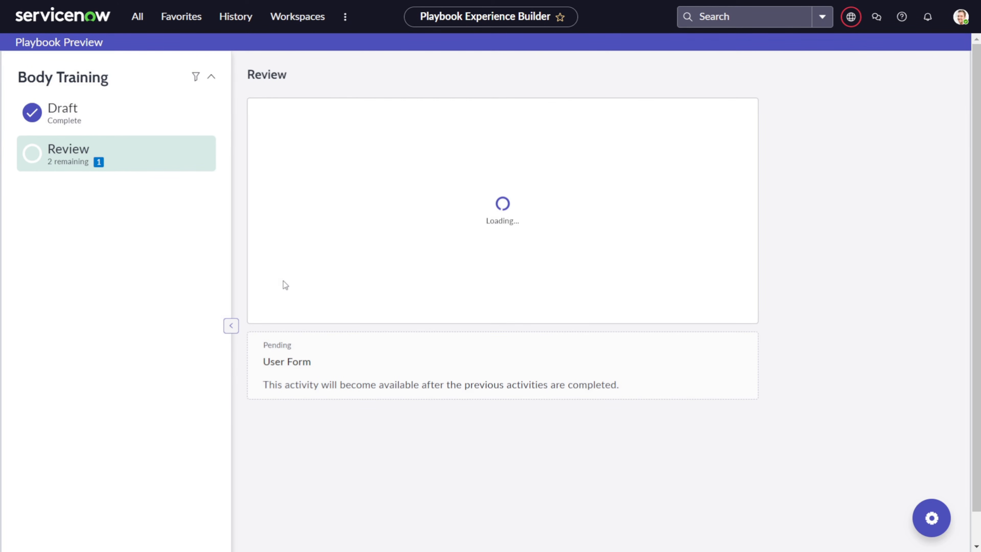
pyautogui.click(283, 283)
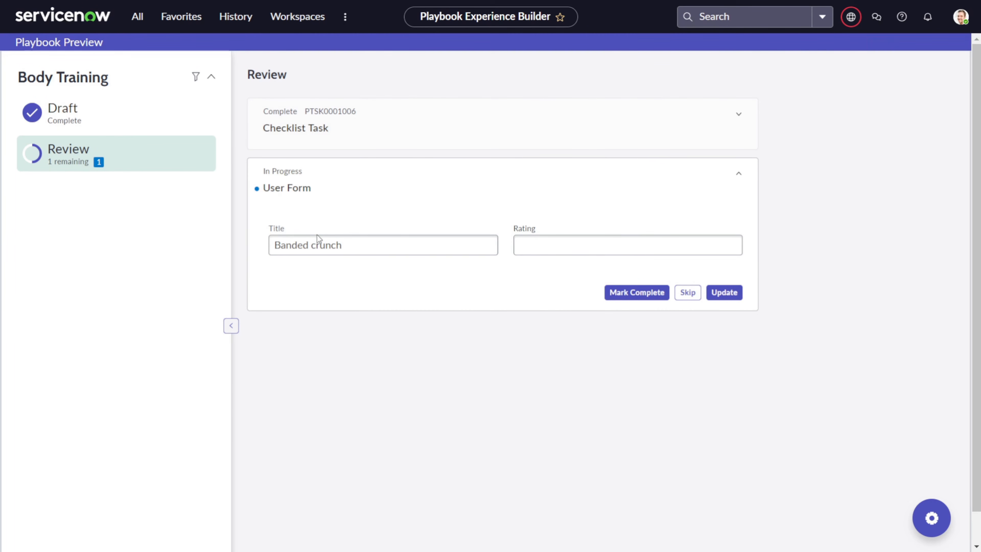
# Change the title to 'Banded crunch exercise', fixing the spelling of exercise
pyautogui.click(563, 244)
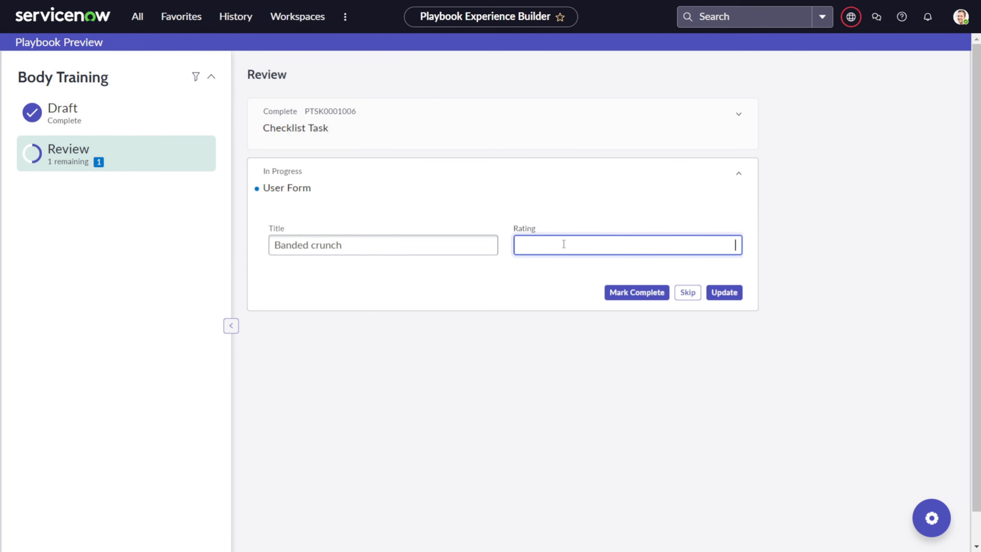
pyautogui.click(391, 242)
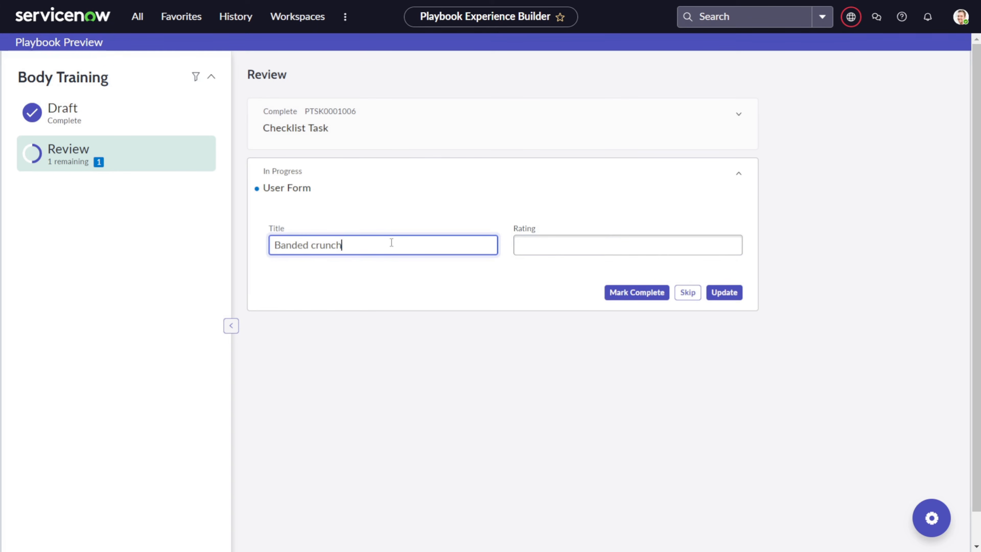
pyautogui.write('excercise')
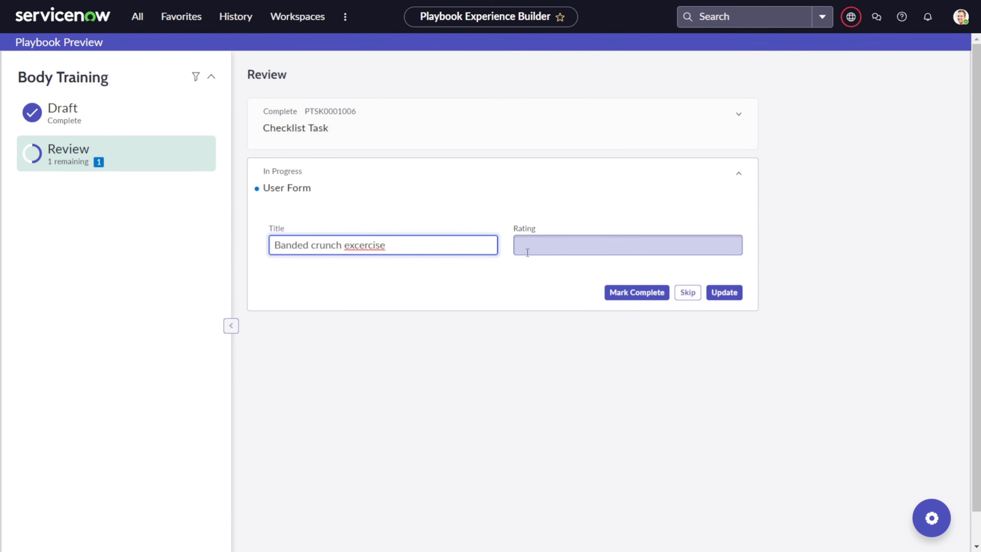
pyautogui.rightClick(373, 246)
pyautogui.click(405, 261)
# Enter a rating of 5, update the form, and mark the User Form complete
pyautogui.click(574, 240)
pyautogui.write('5')
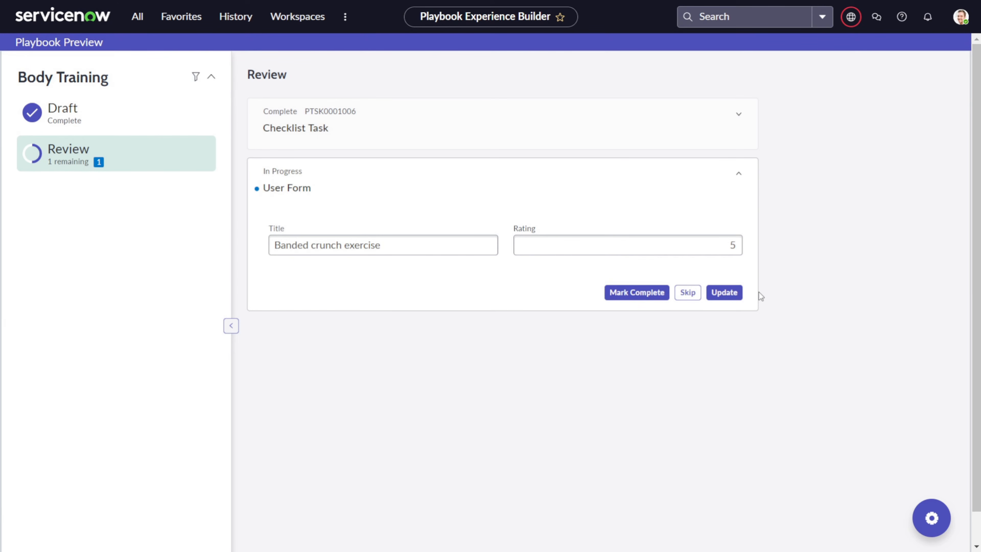
pyautogui.click(734, 290)
pyautogui.click(641, 295)
# Complete the User Form, close the test results, and browse Common Activities for the Implementation lane
pyautogui.click(648, 296)
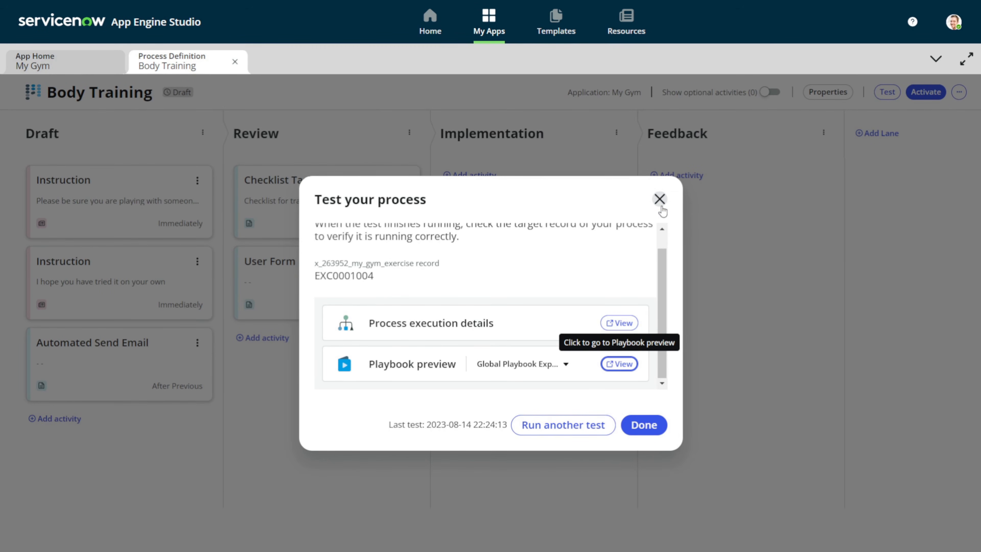
pyautogui.click(660, 199)
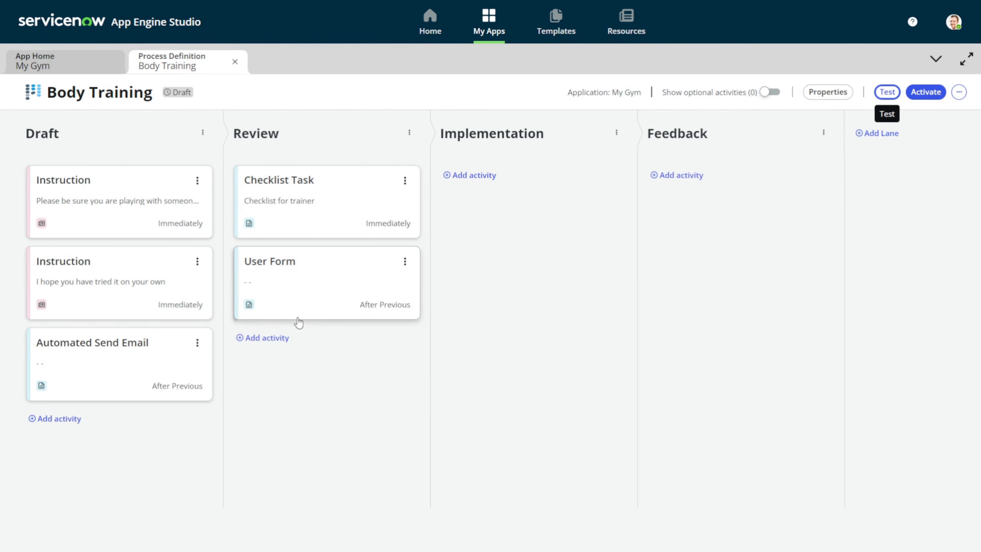
pyautogui.click(487, 180)
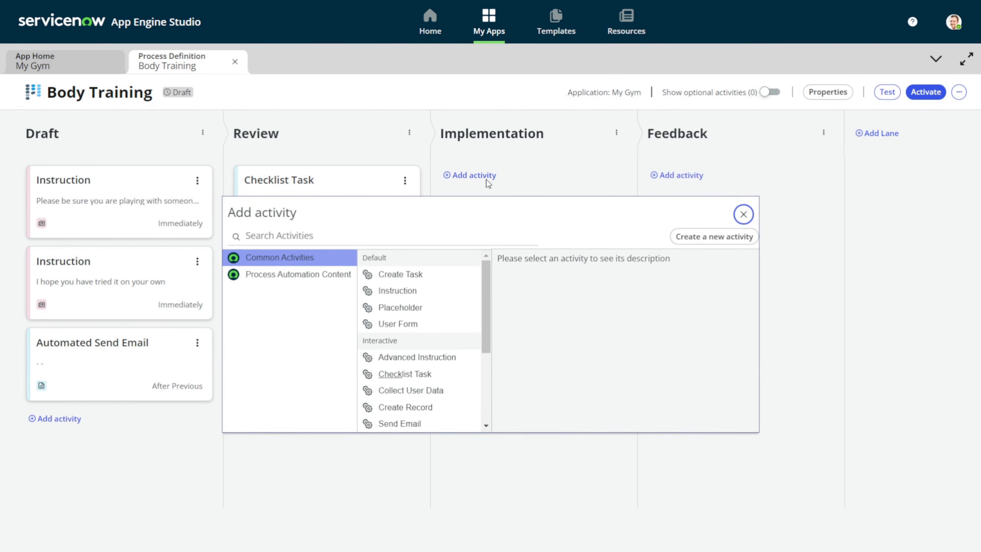
pyautogui.scroll(-3, 428, 326)
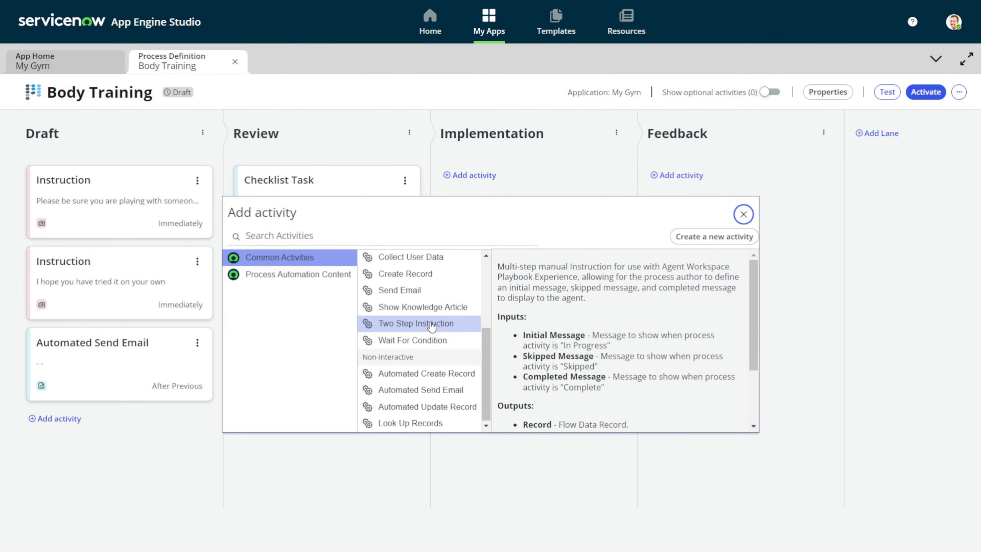
pyautogui.scroll(3, 432, 326)
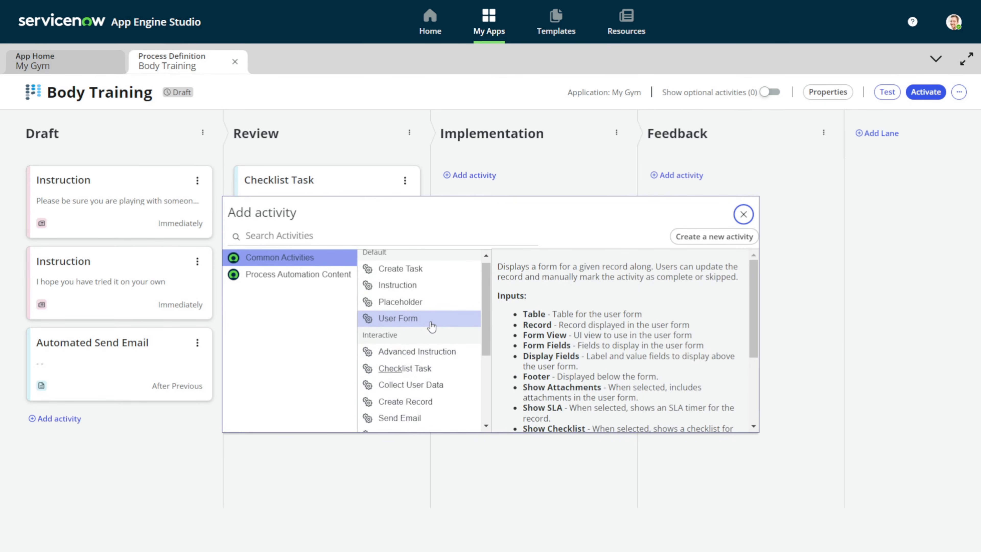
pyautogui.scroll(-3, 431, 326)
pyautogui.scroll(3, 432, 326)
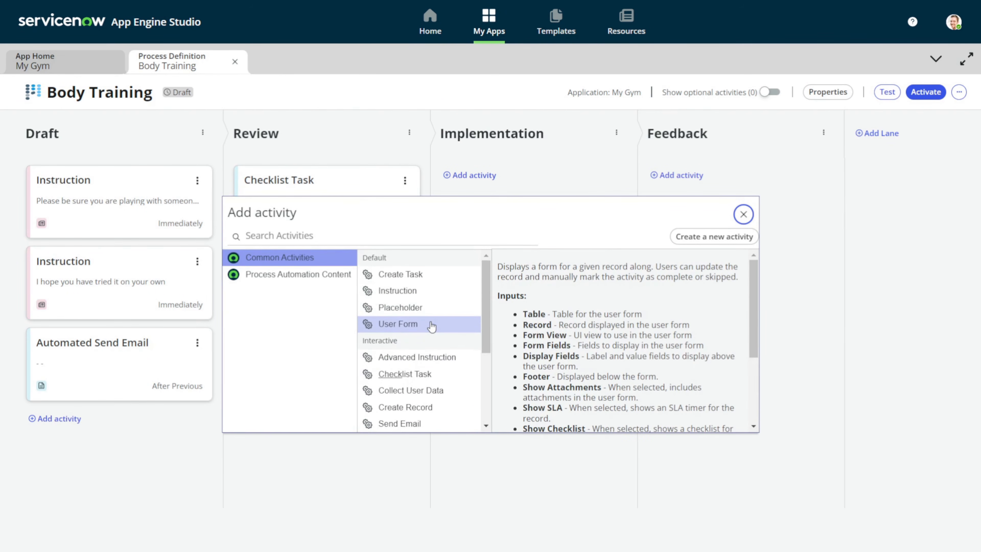
pyautogui.scroll(-2, 436, 364)
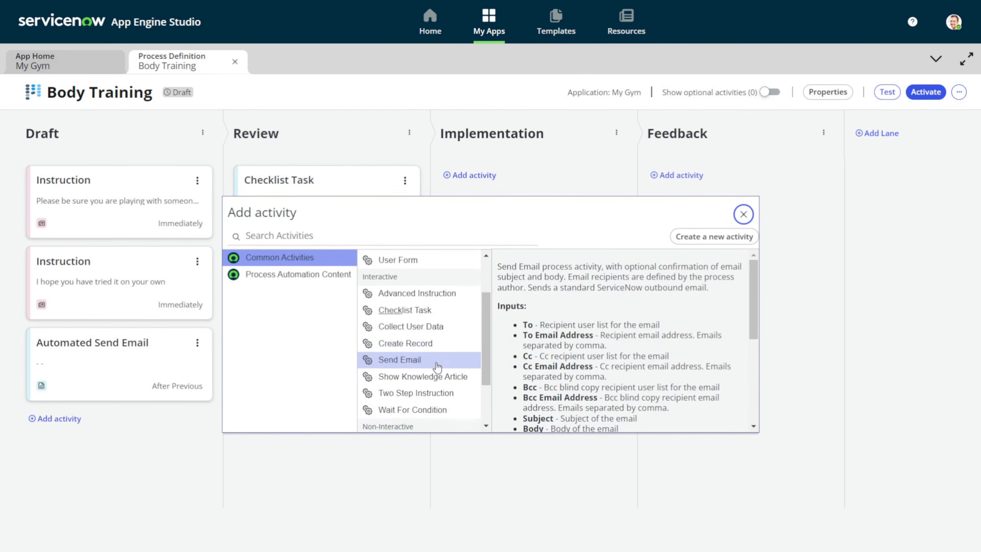
pyautogui.scroll(-2, 437, 366)
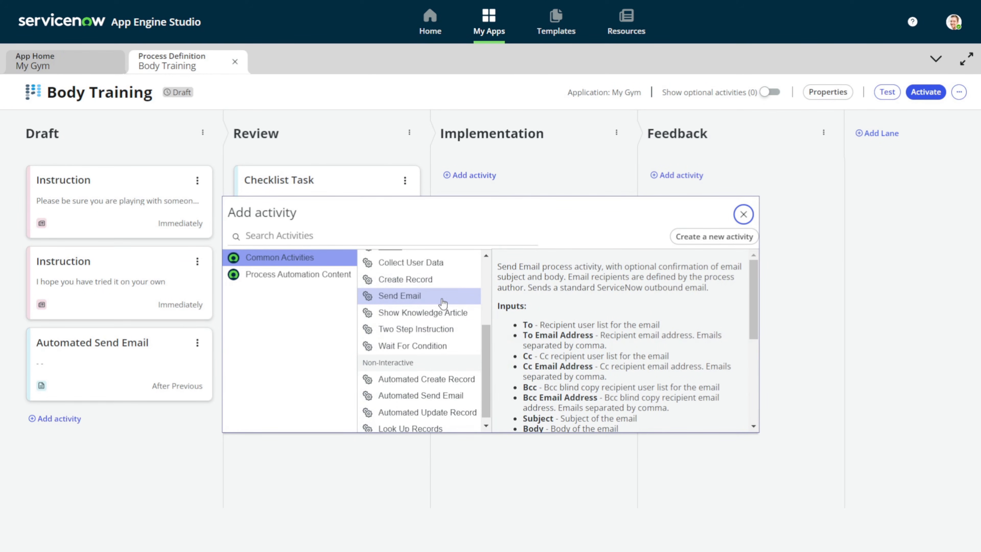
pyautogui.scroll(2, 442, 301)
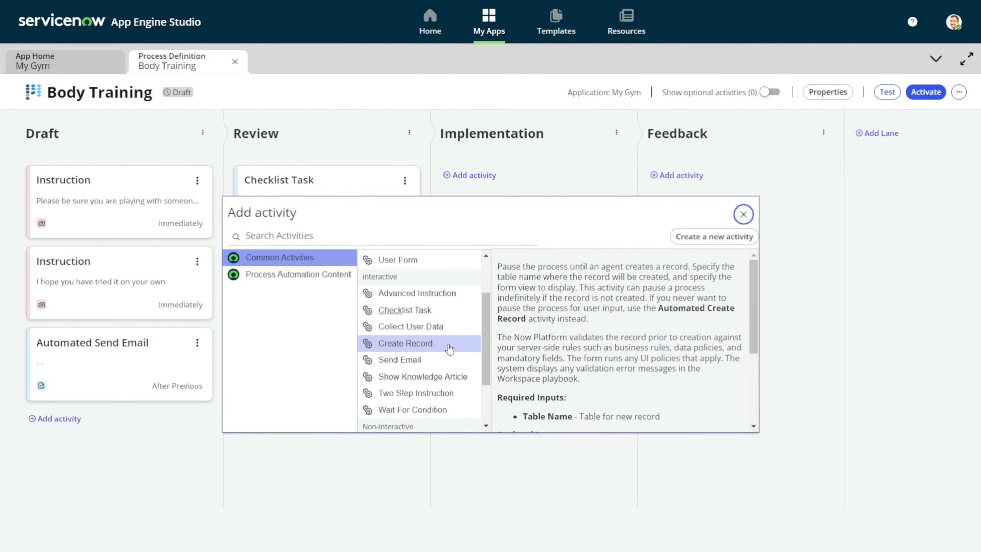
# Add a Two Step Instruction with initial message 'Now you are ready to Implement this exercise?'
pyautogui.click(447, 402)
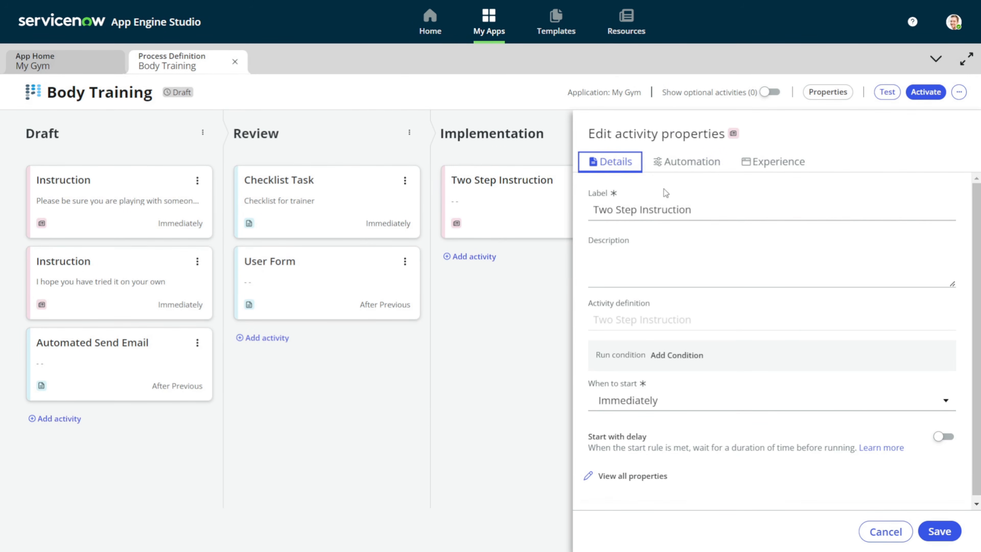
pyautogui.click(670, 175)
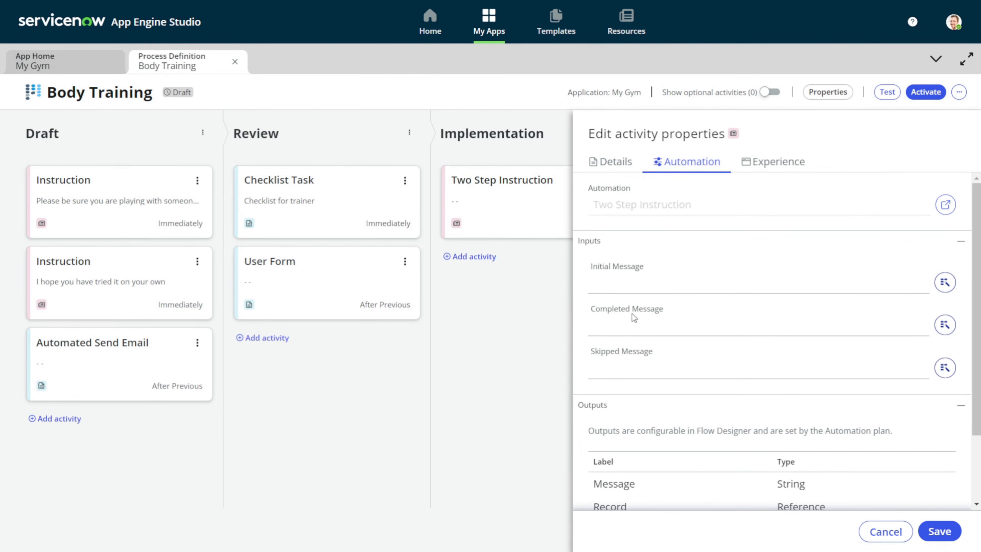
pyautogui.click(650, 334)
pyautogui.click(645, 282)
pyautogui.write('Z')
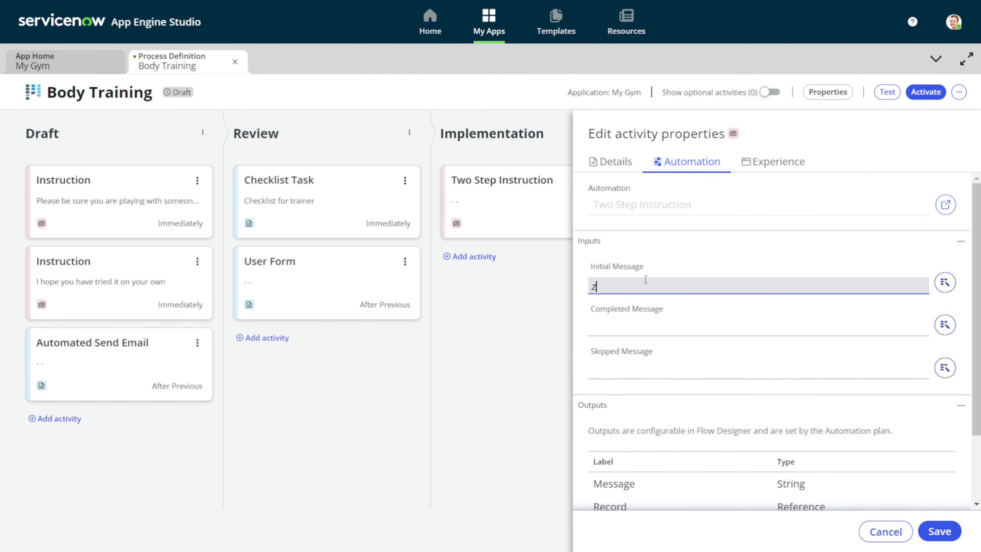
pyautogui.press('BackSpace')
pyautogui.write('Now ')
pyautogui.write('you aew')
pyautogui.press('BackSpace')
pyautogui.press('BackSpace')
pyautogui.write('re ready to ')
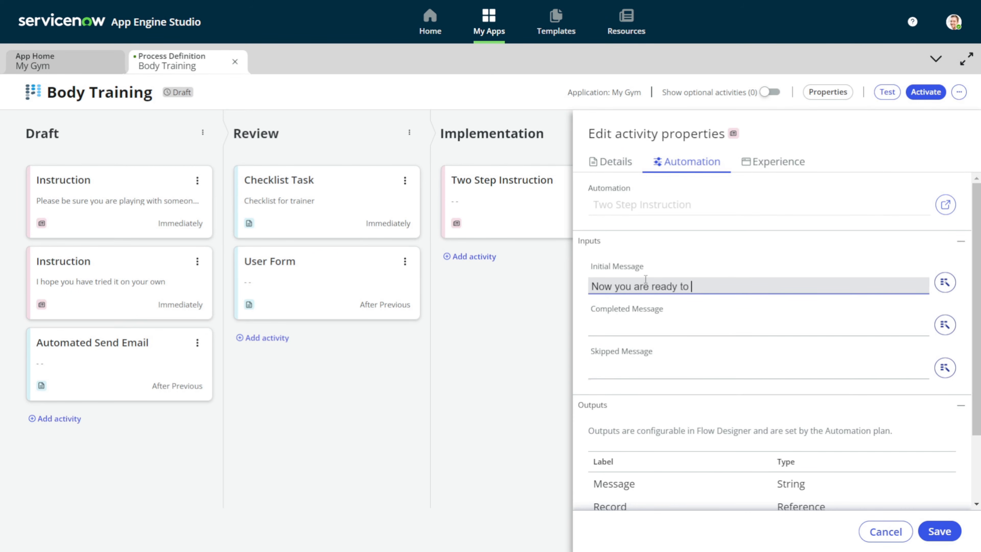
pyautogui.write('Implement this e')
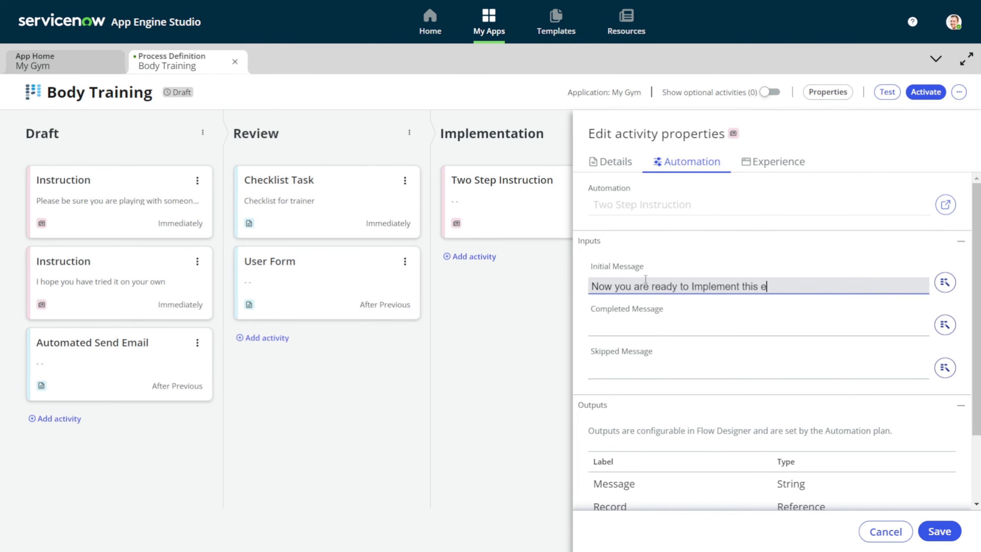
pyautogui.write('xcecise')
pyautogui.rightClick(784, 289)
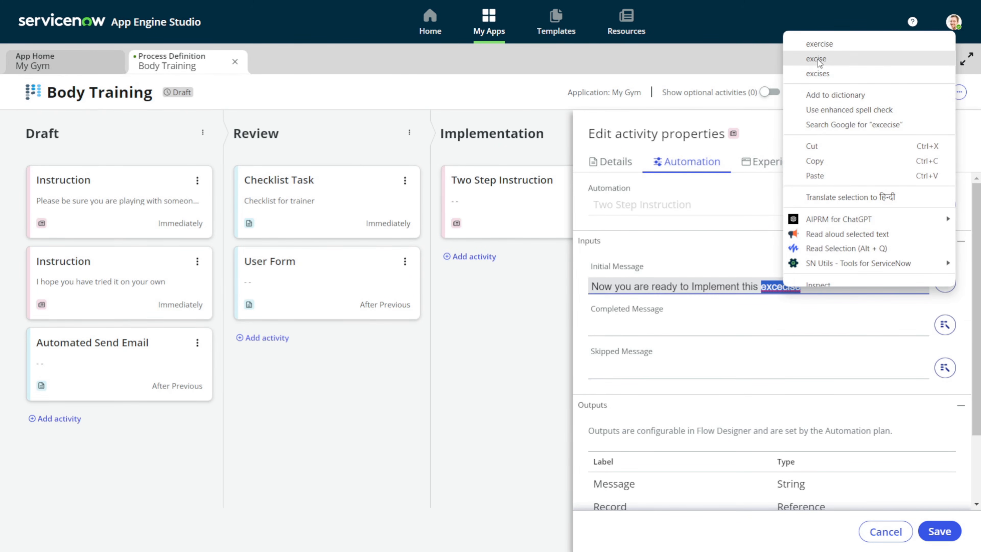
pyautogui.click(819, 44)
pyautogui.write('?')
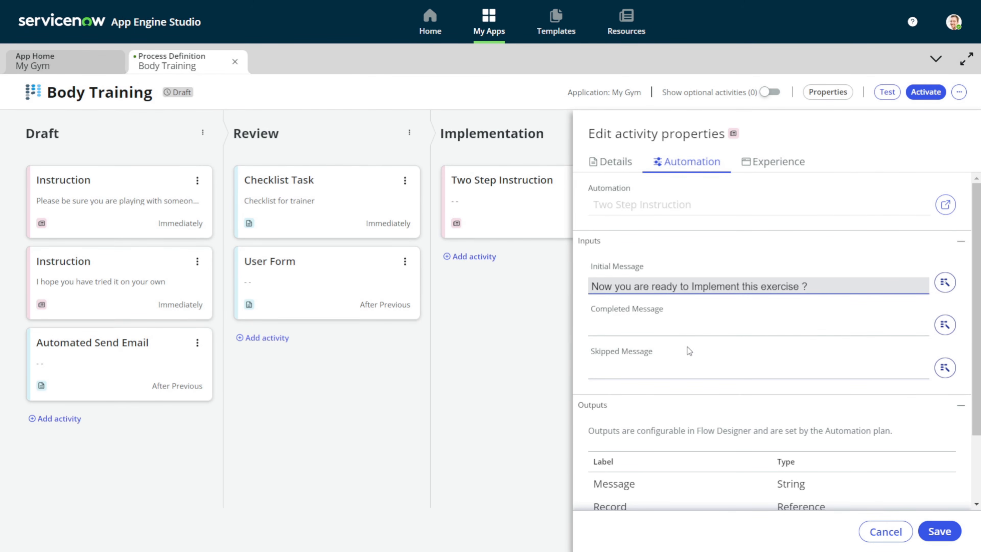
# Set completed message 'Thanks for adding it to the list' and skipped message 'So sorry for skipping it of', then save
pyautogui.click(671, 327)
pyautogui.write('Th')
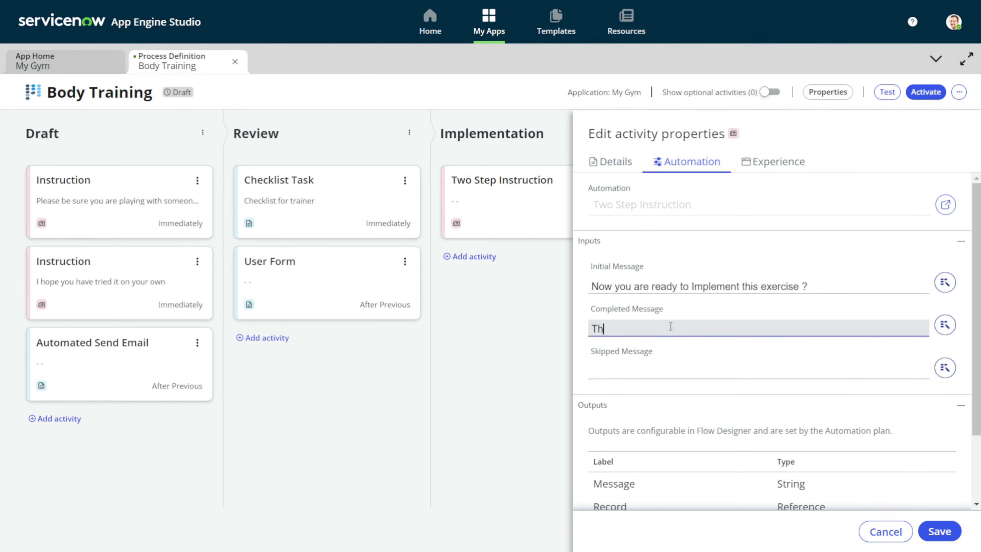
pyautogui.write('anks for adding it to the list')
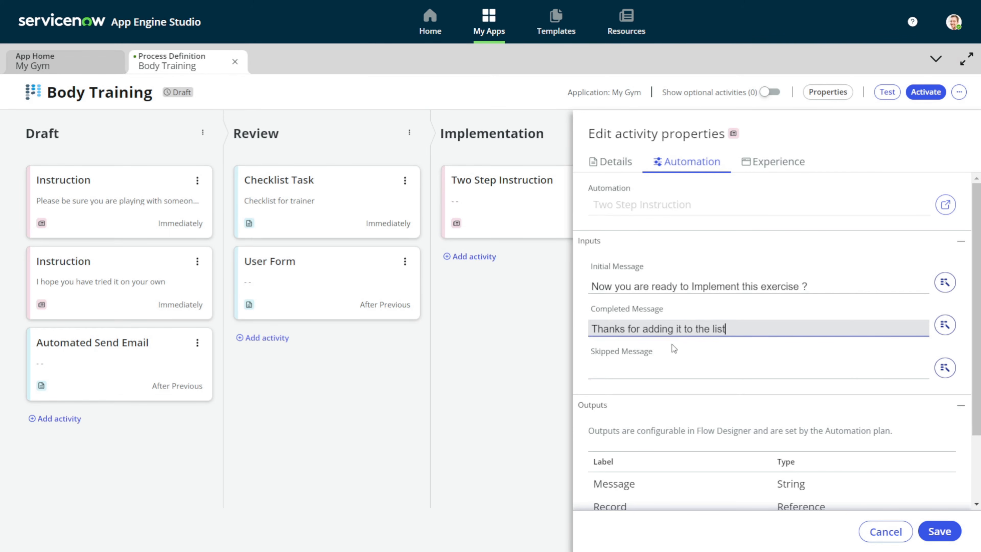
pyautogui.click(672, 370)
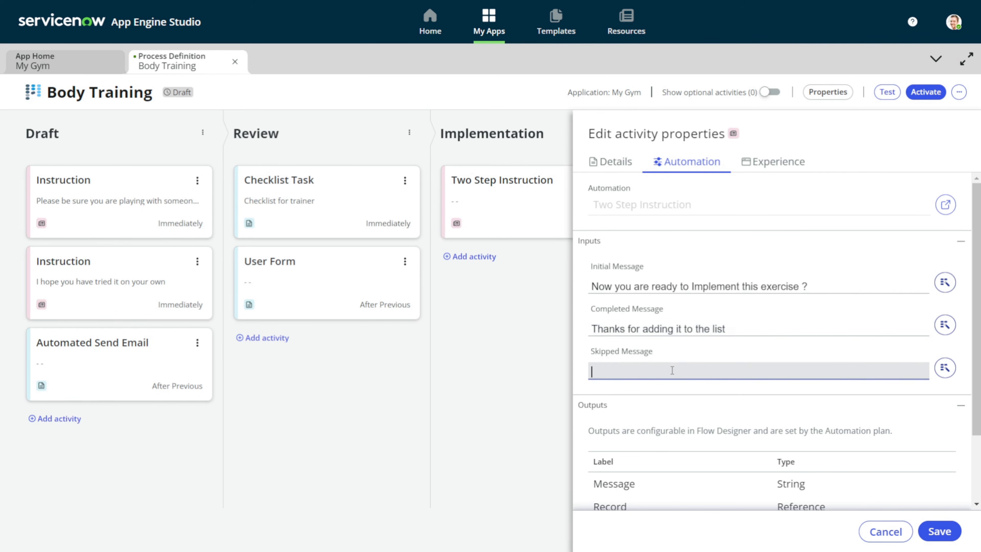
pyautogui.write('So sorry for skippin')
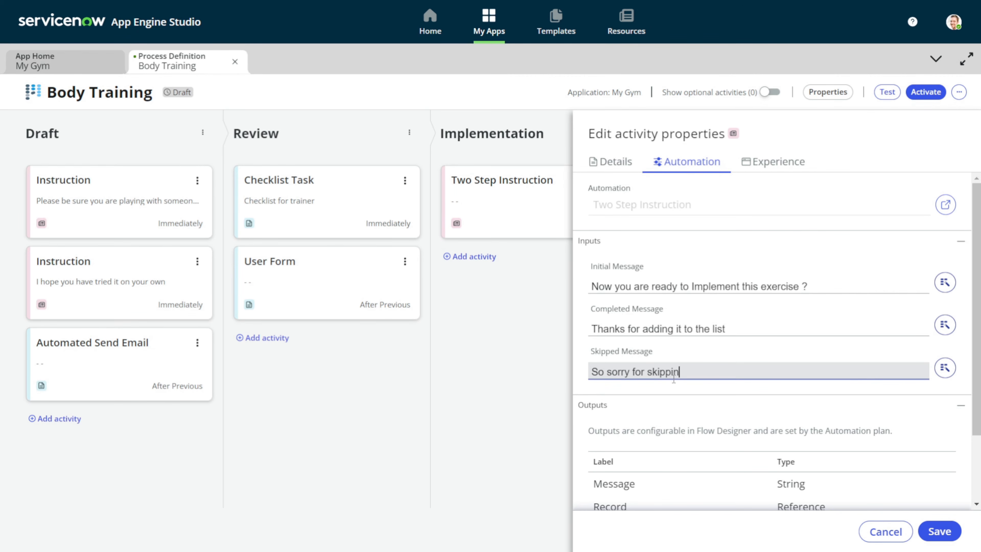
pyautogui.write('g it of')
pyautogui.click(932, 533)
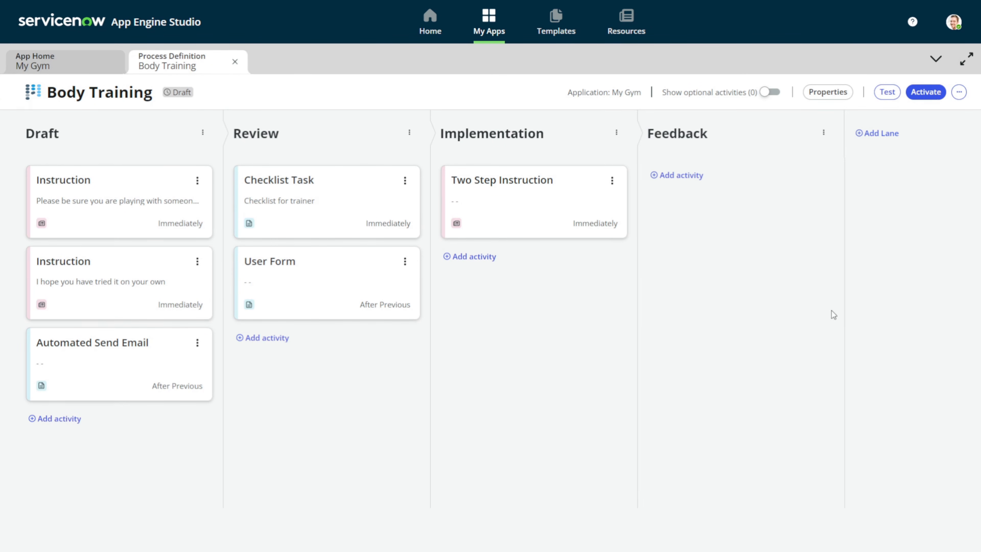
# Search 'email' and add a Send Email activity to the Feedback lane
pyautogui.click(682, 175)
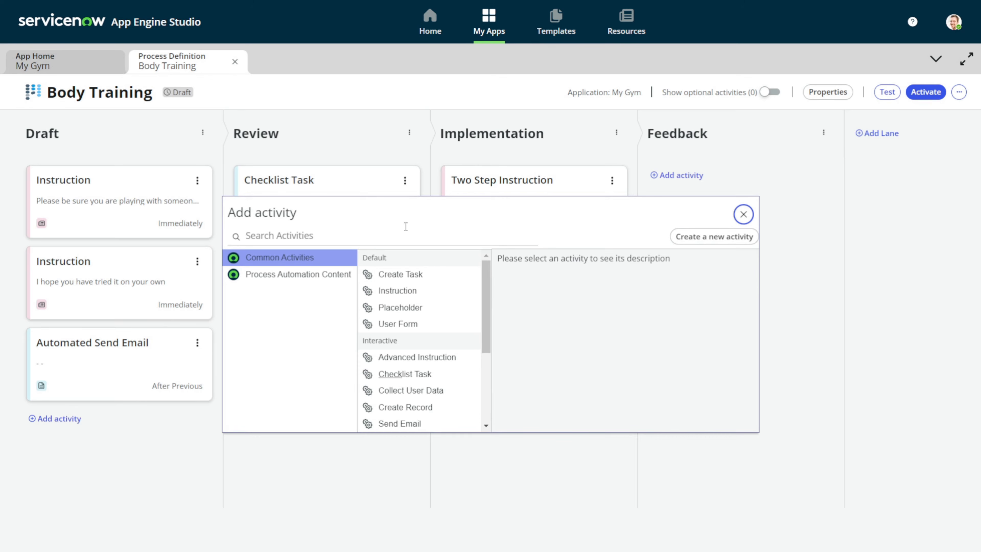
pyautogui.click(394, 233)
pyautogui.write('email')
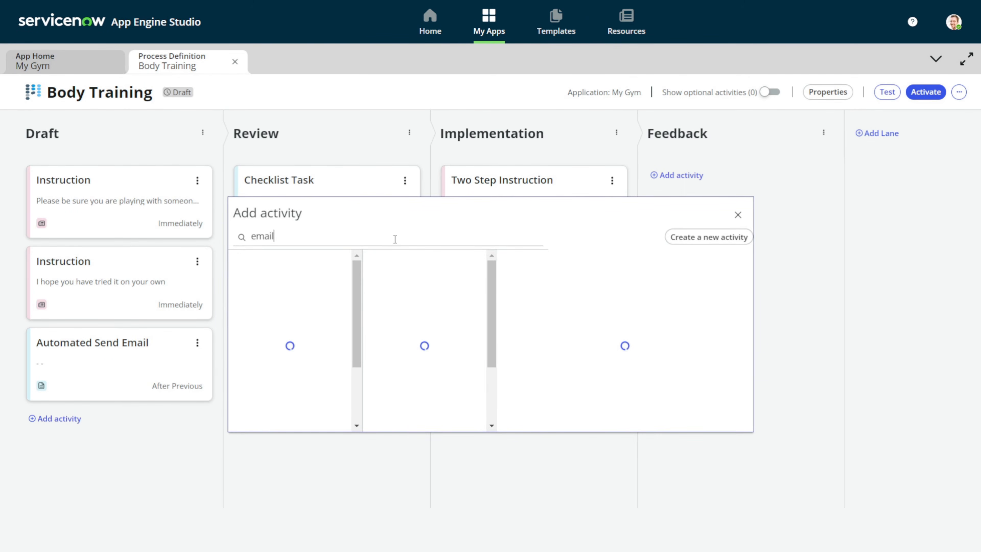
pyautogui.click(396, 307)
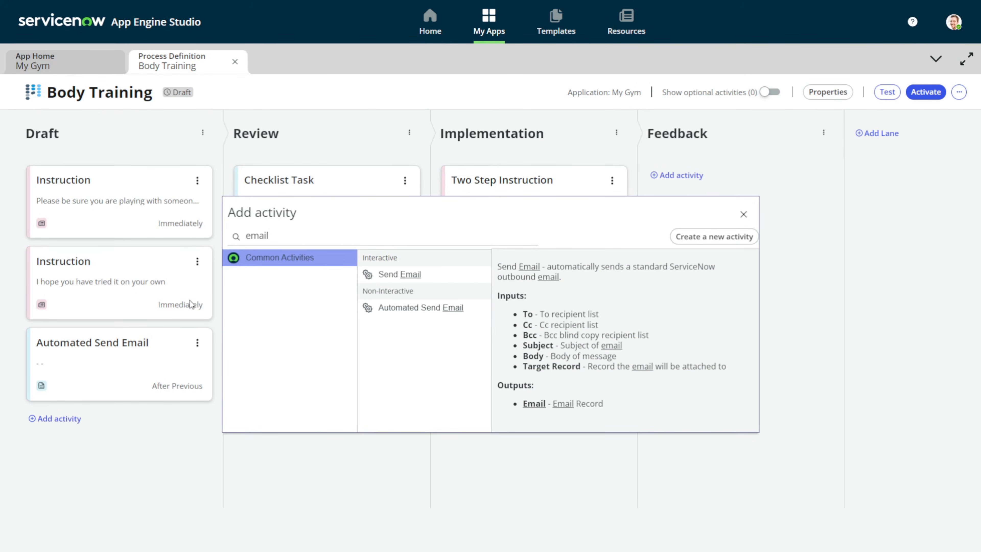
pyautogui.click(398, 274)
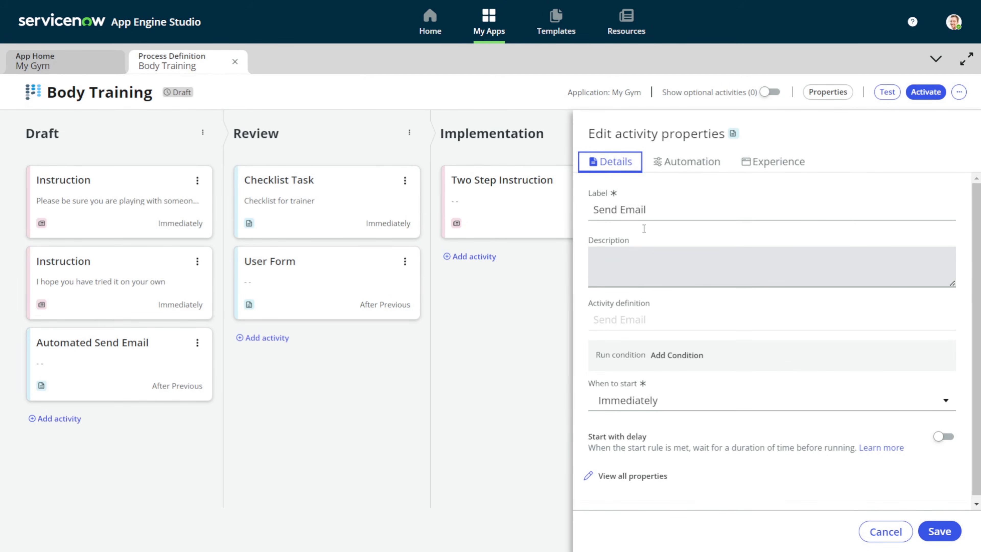
pyautogui.click(662, 172)
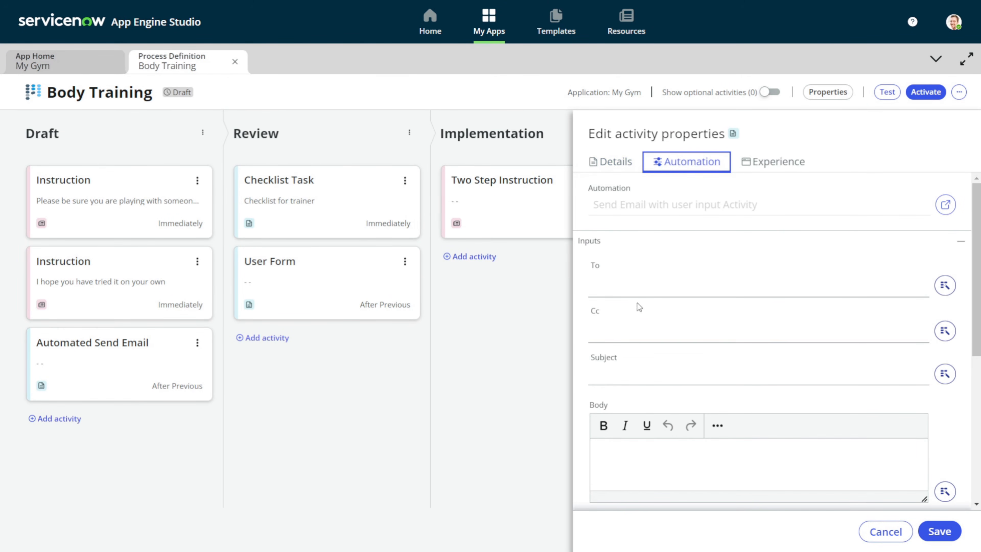
# Send the email to System Administrator with subject 'I wanna share my feedbacks upon implementation of exercise'
pyautogui.click(609, 329)
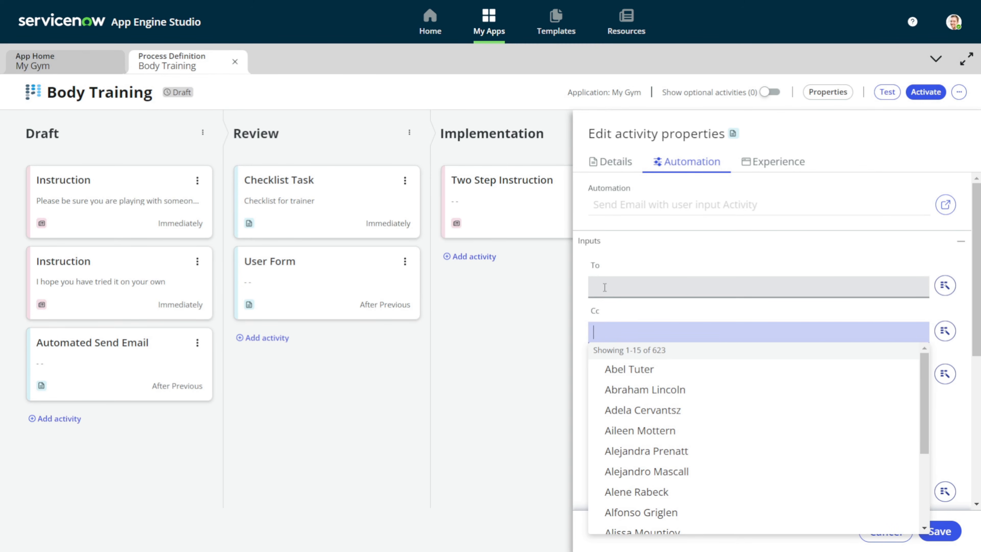
pyautogui.click(604, 288)
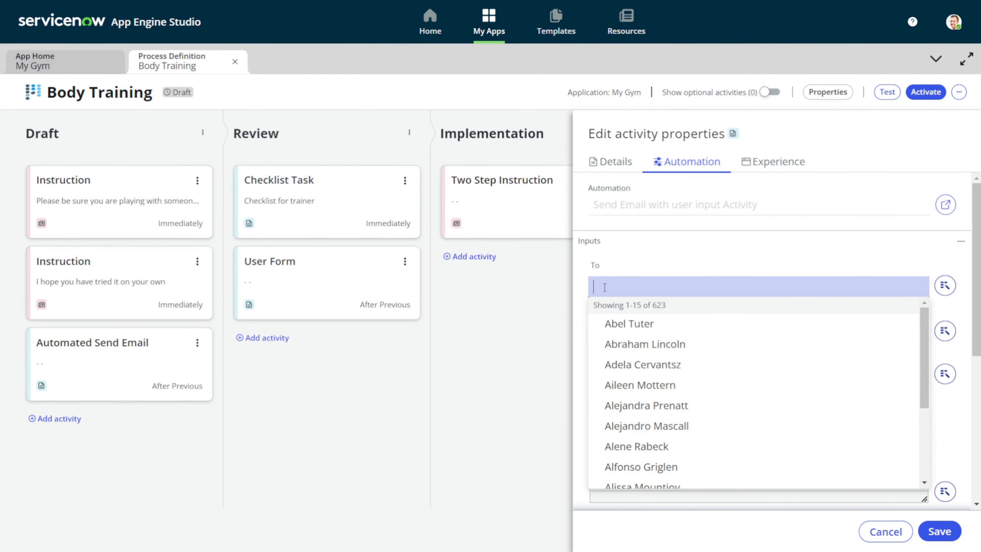
pyautogui.write('system')
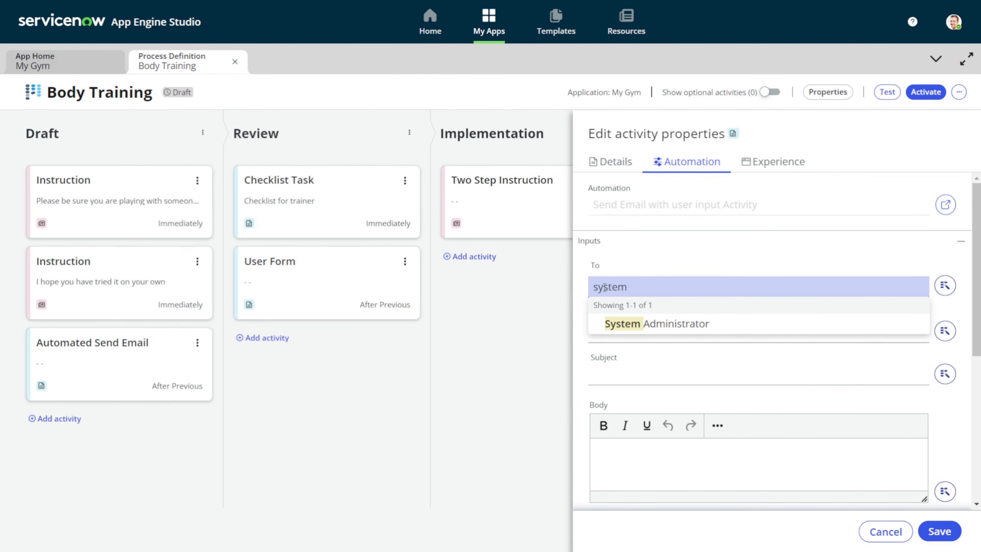
pyautogui.click(624, 323)
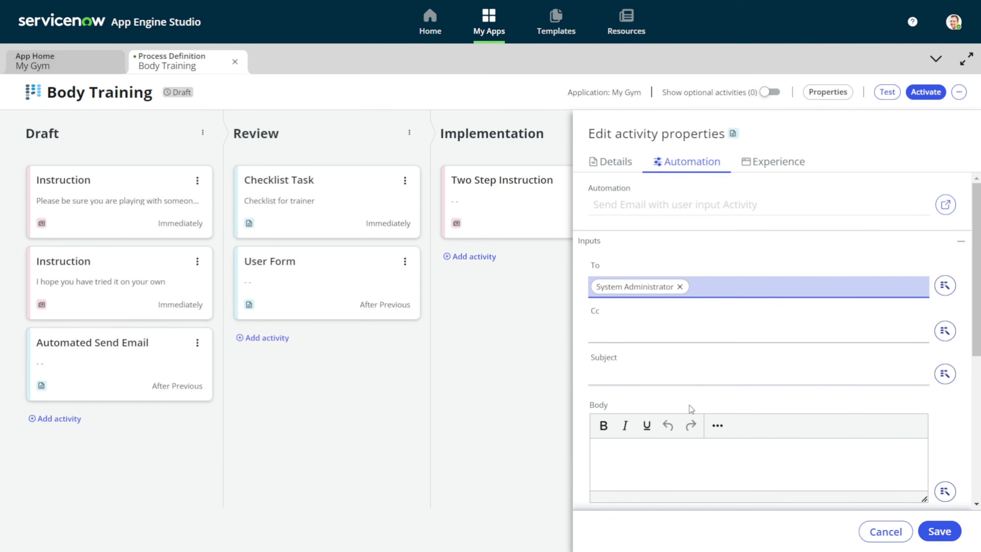
pyautogui.click(686, 381)
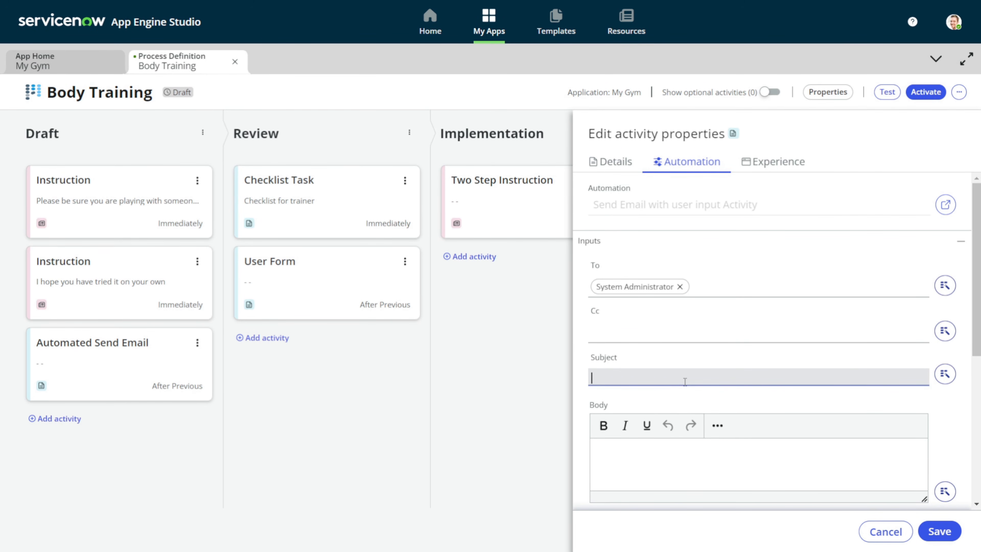
pyautogui.write('I wanna share my fe')
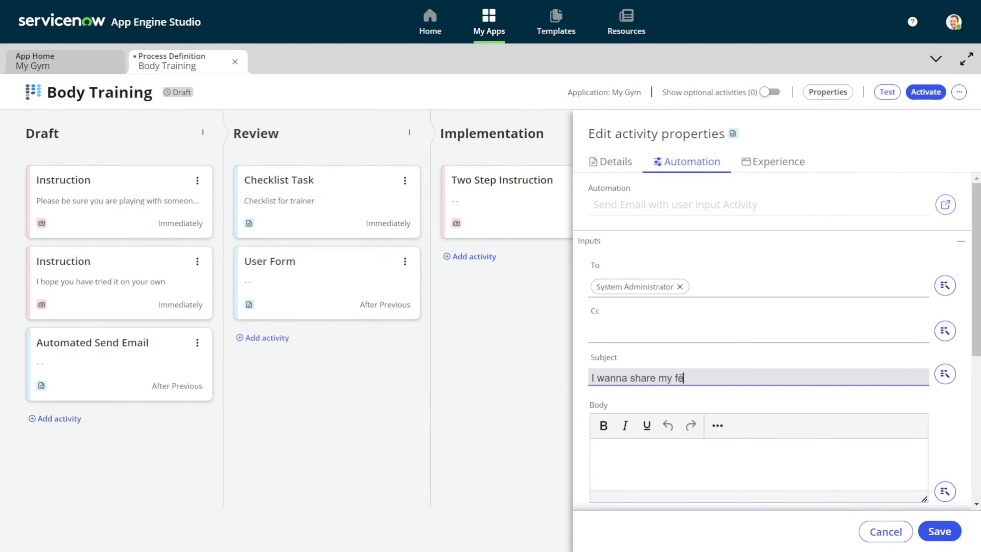
pyautogui.write('edbacks upon implementa')
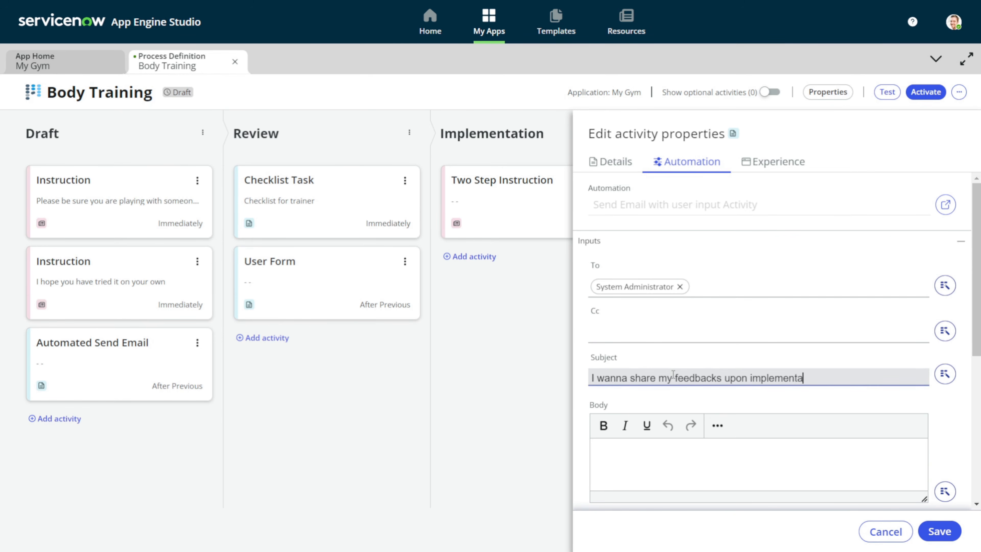
pyautogui.write('tion of excerise')
pyautogui.rightClick(852, 380)
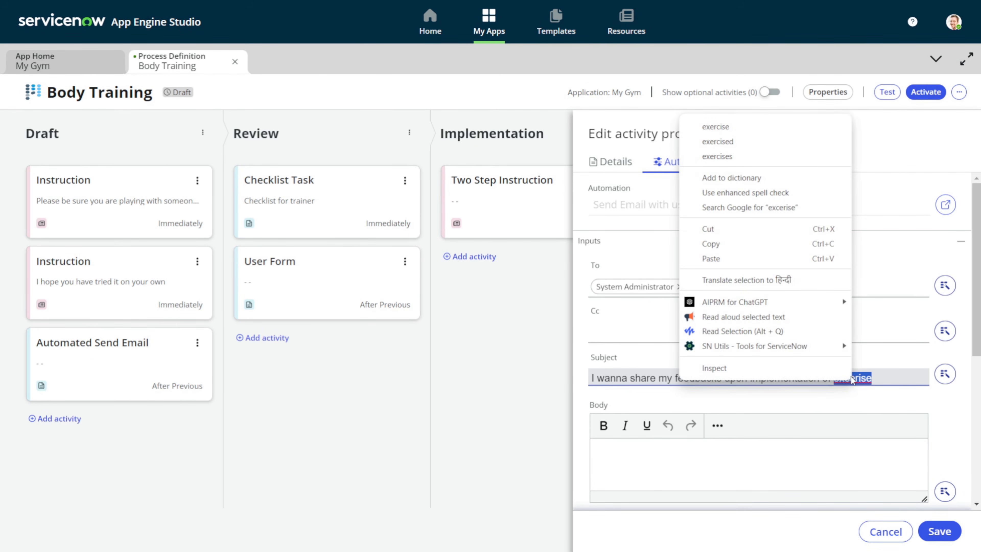
pyautogui.click(722, 129)
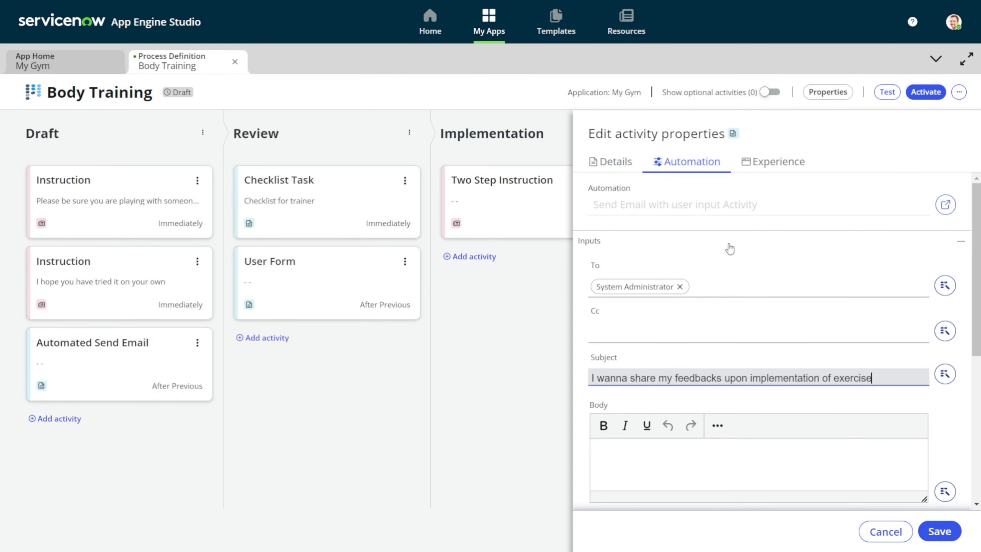
# Write the body 'Please provide your feedback here for ta' plus the Exercise Record Title data pill, and save
pyautogui.click(667, 478)
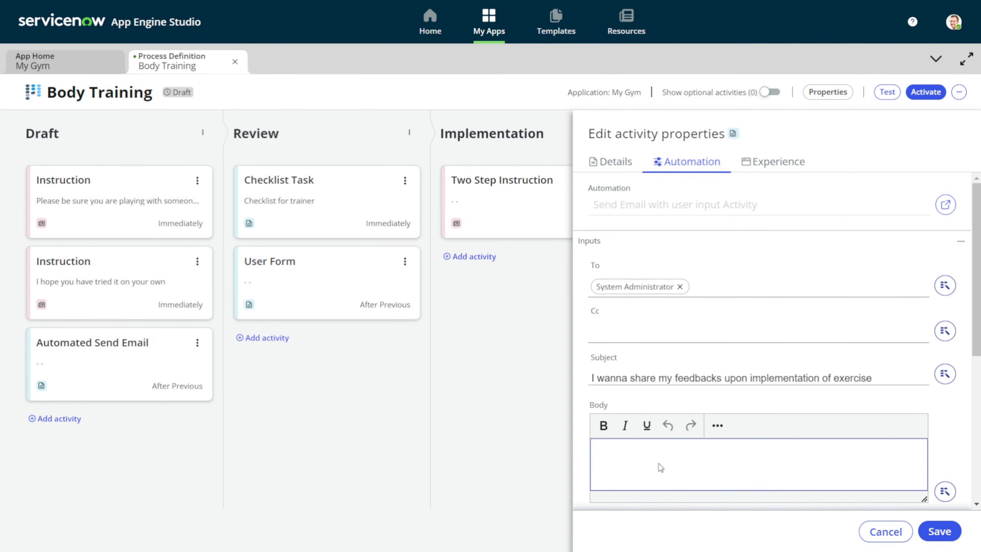
pyautogui.write('Please provide your feed')
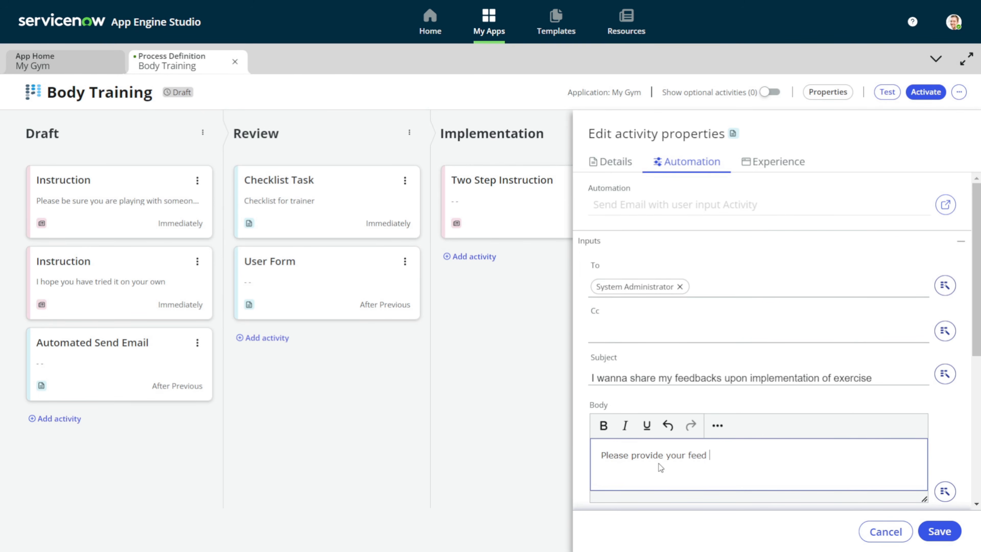
pyautogui.write('back here')
pyautogui.click(944, 492)
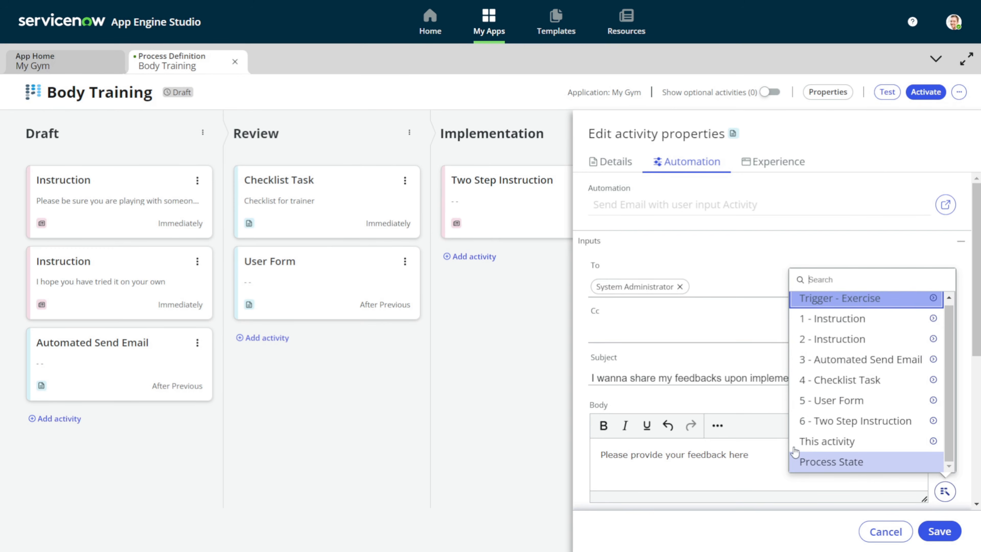
pyautogui.click(758, 450)
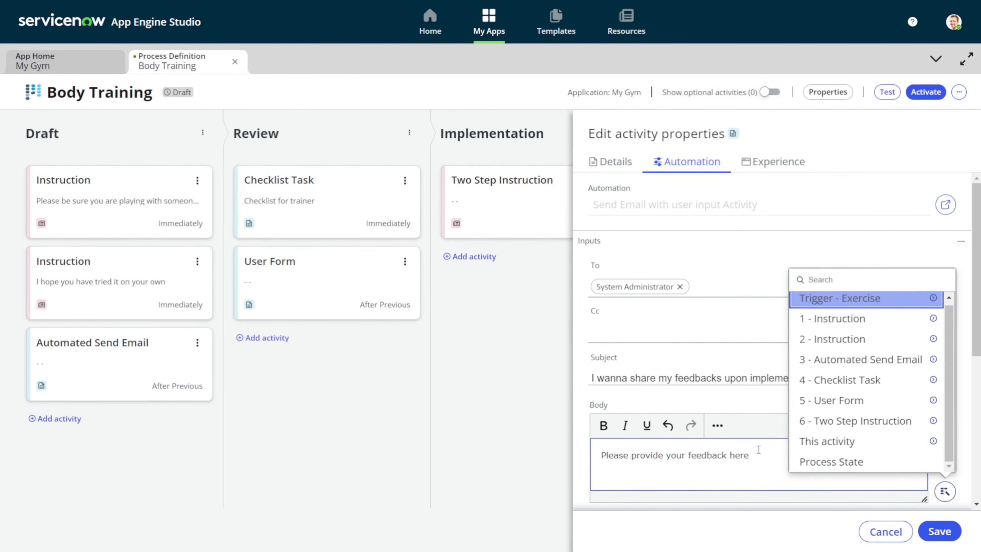
pyautogui.write('for task')
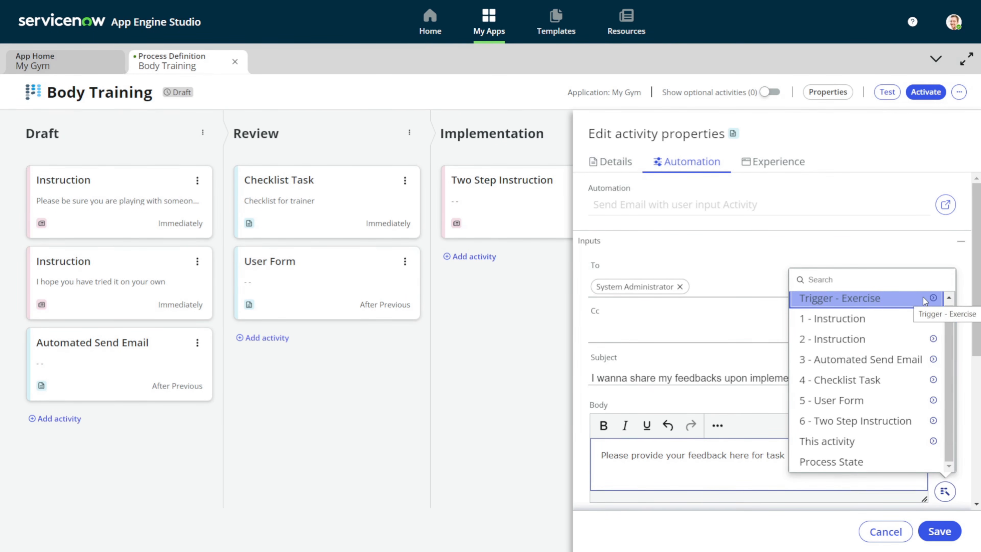
pyautogui.click(933, 298)
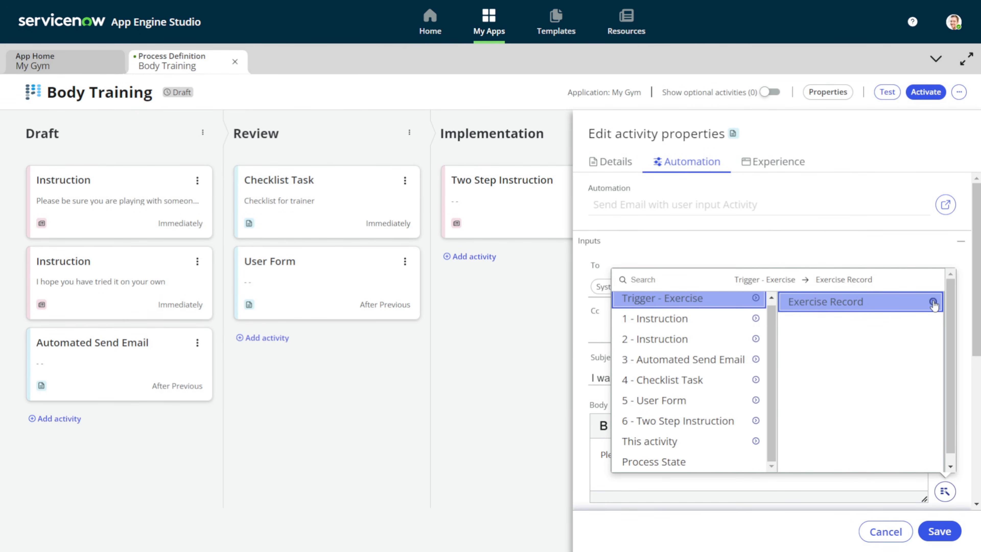
pyautogui.click(932, 302)
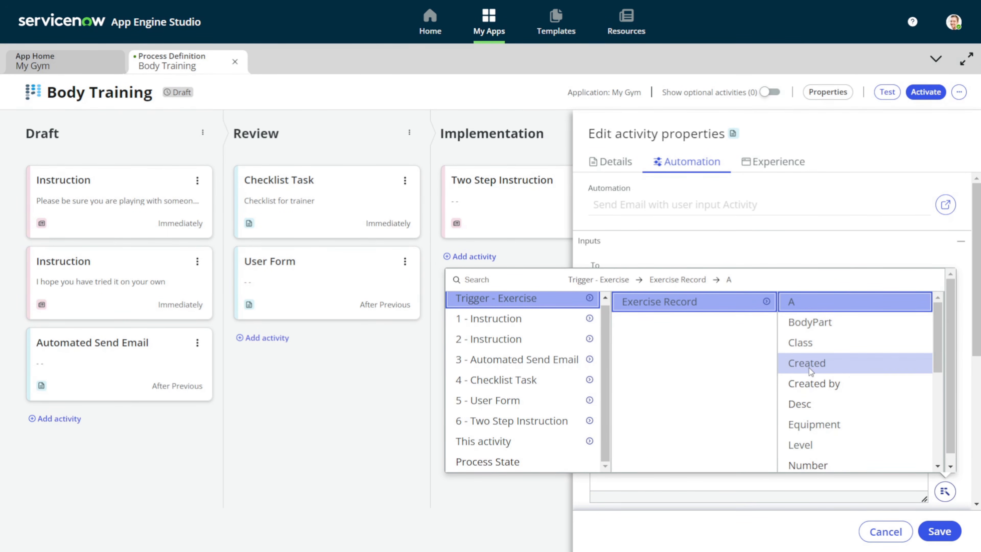
pyautogui.scroll(-5, 809, 367)
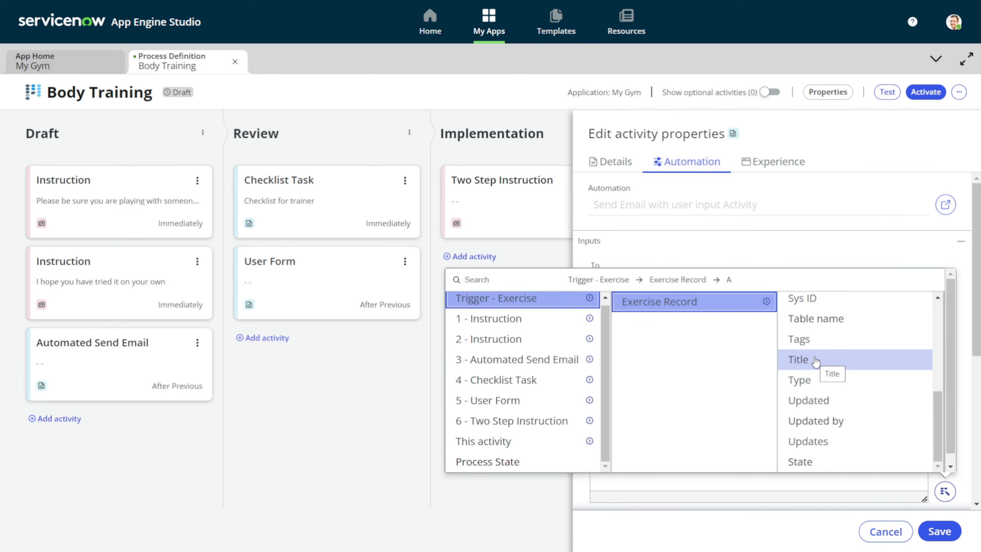
pyautogui.click(815, 360)
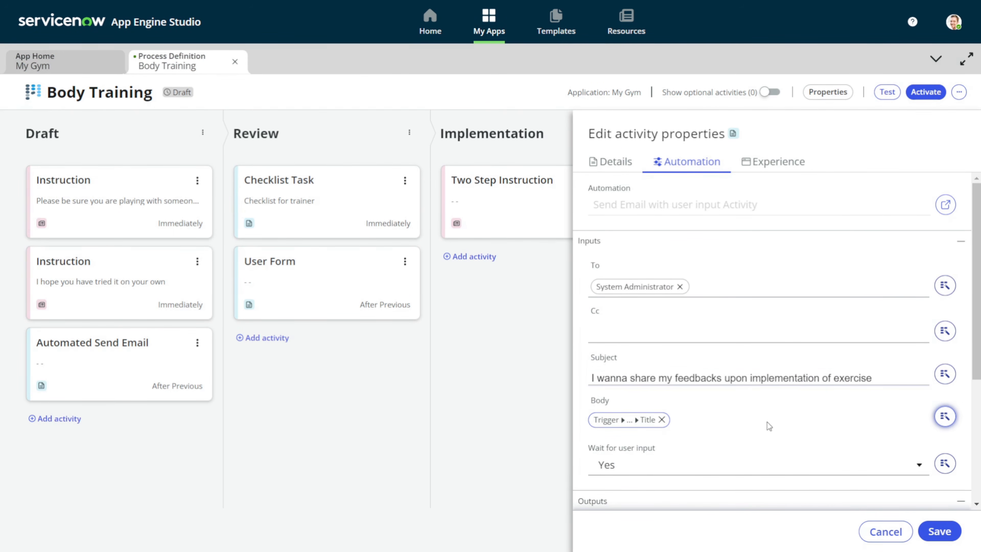
pyautogui.scroll(-5, 747, 394)
pyautogui.scroll(3, 747, 392)
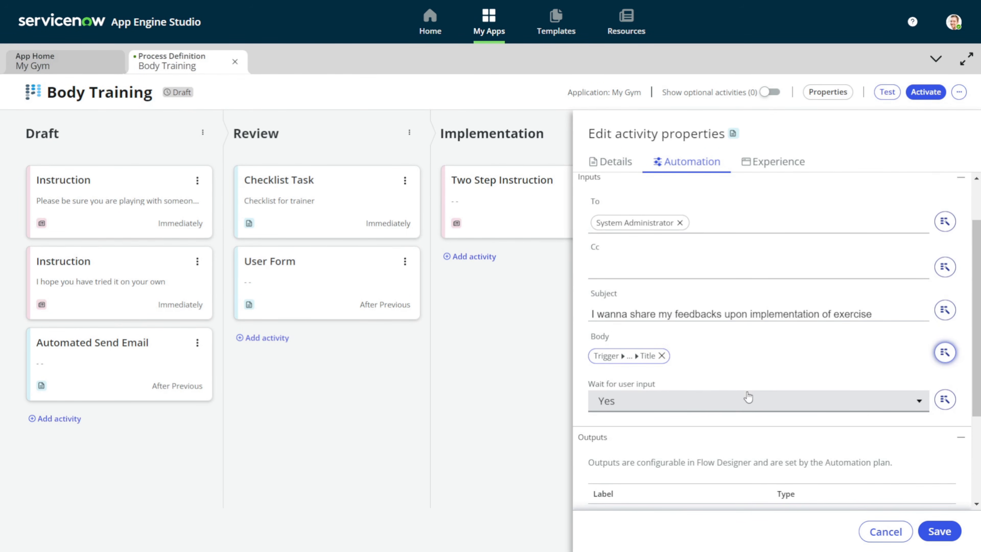
pyautogui.scroll(-4, 748, 392)
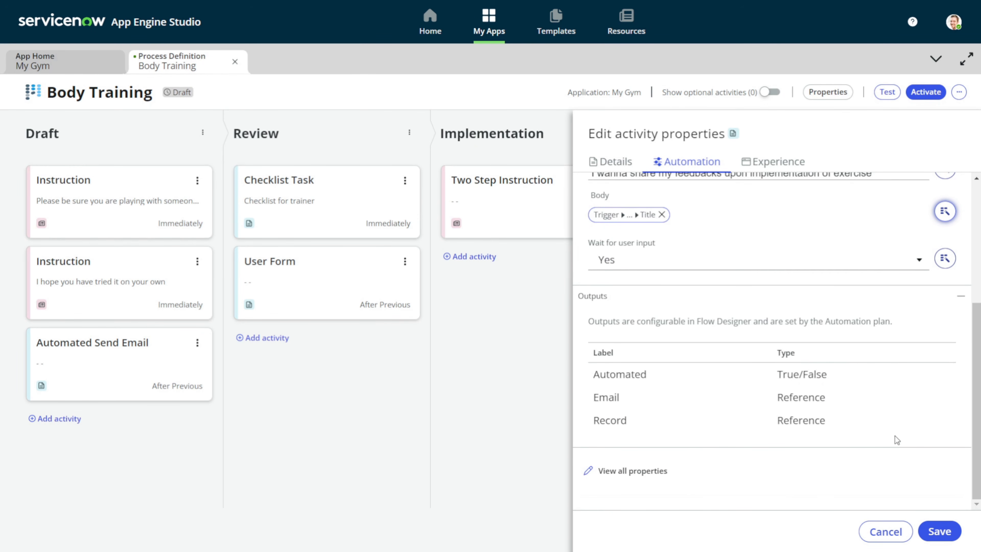
pyautogui.click(952, 537)
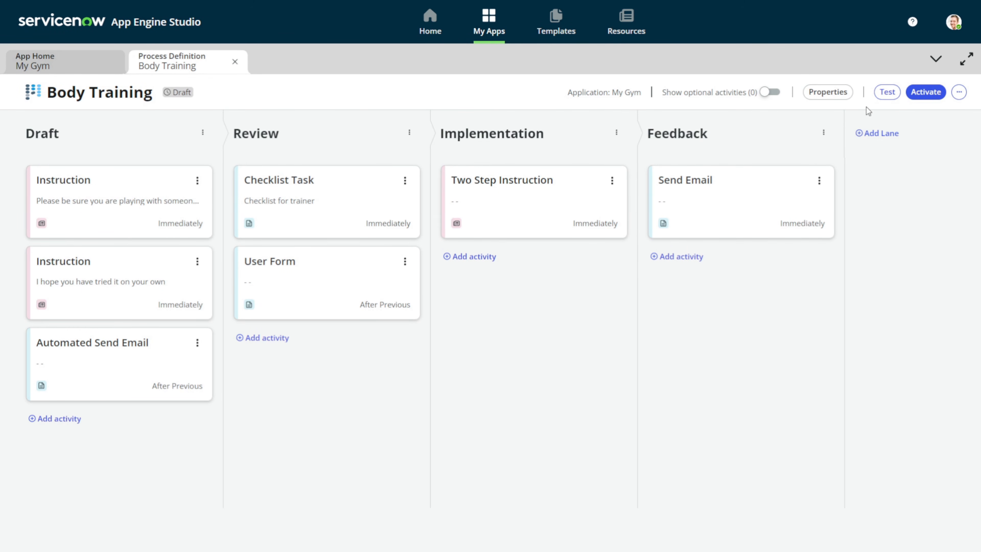
# Run a Body Training test on record EXC0001006 and view it in Playbook preview
pyautogui.click(885, 97)
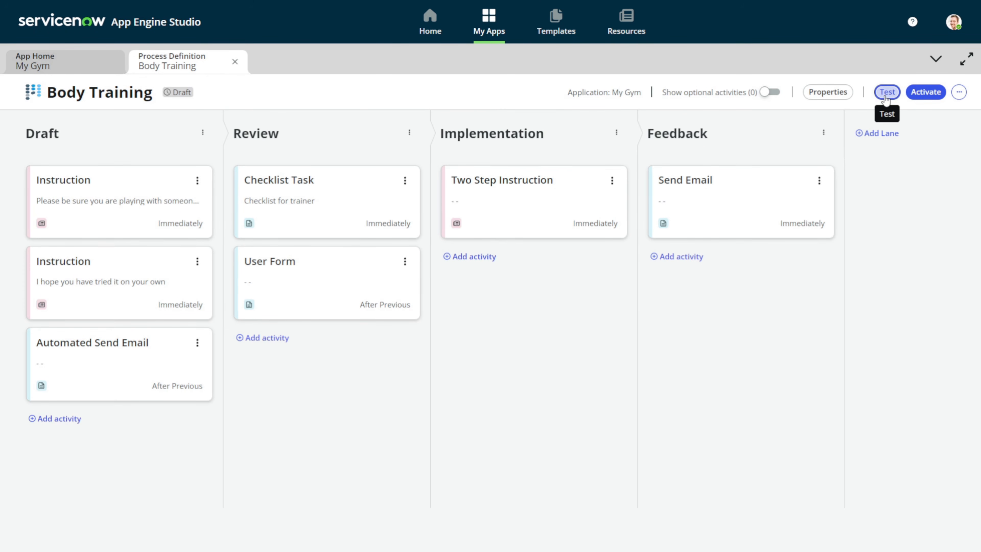
pyautogui.click(456, 305)
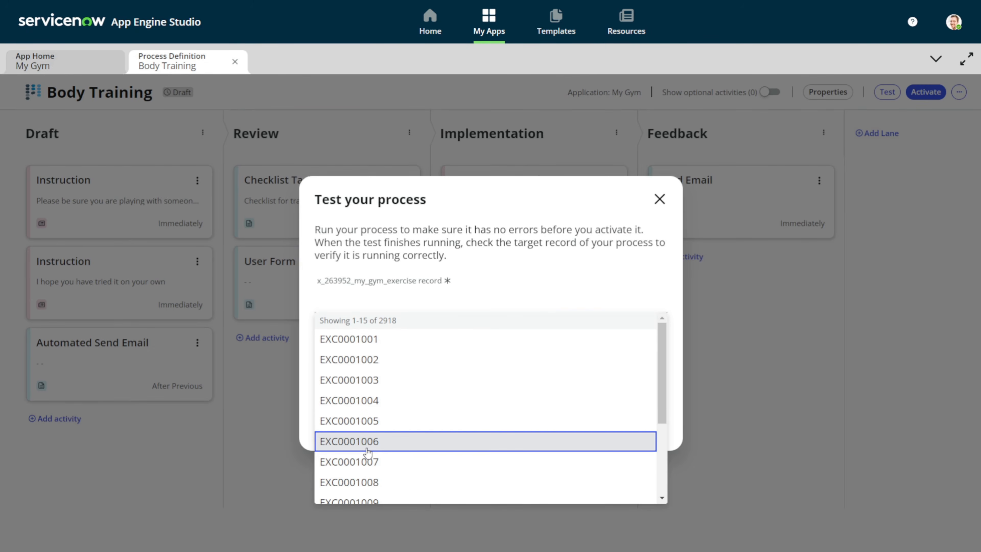
pyautogui.click(367, 450)
pyautogui.click(626, 422)
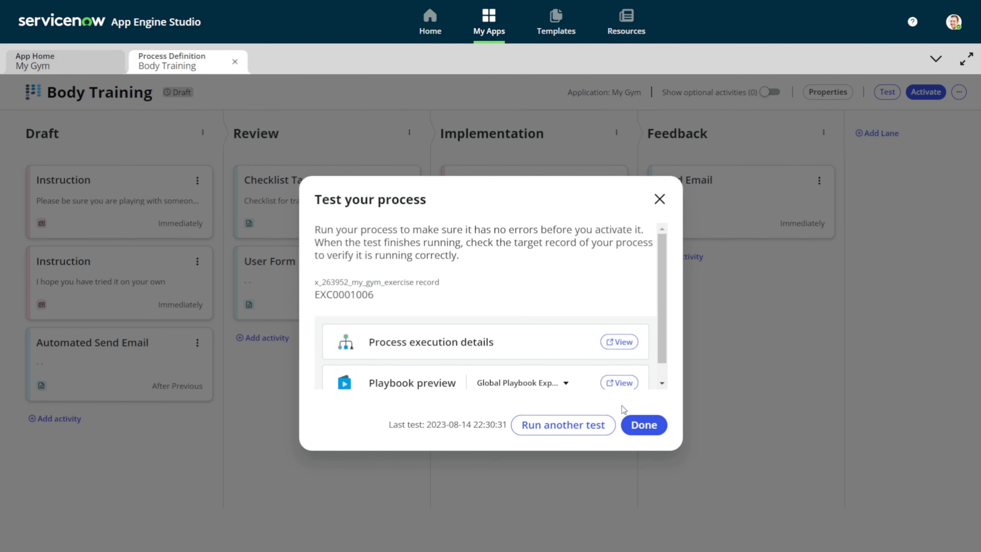
pyautogui.click(612, 386)
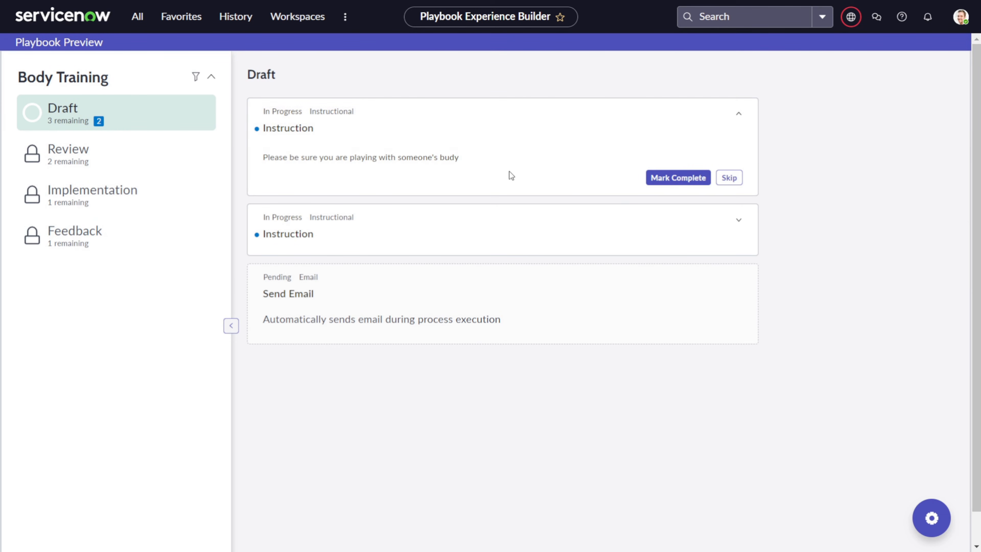
# Complete both Draft instructions and tick the three Review checklist questions: useful, hurt someone, expensive tools
pyautogui.click(661, 181)
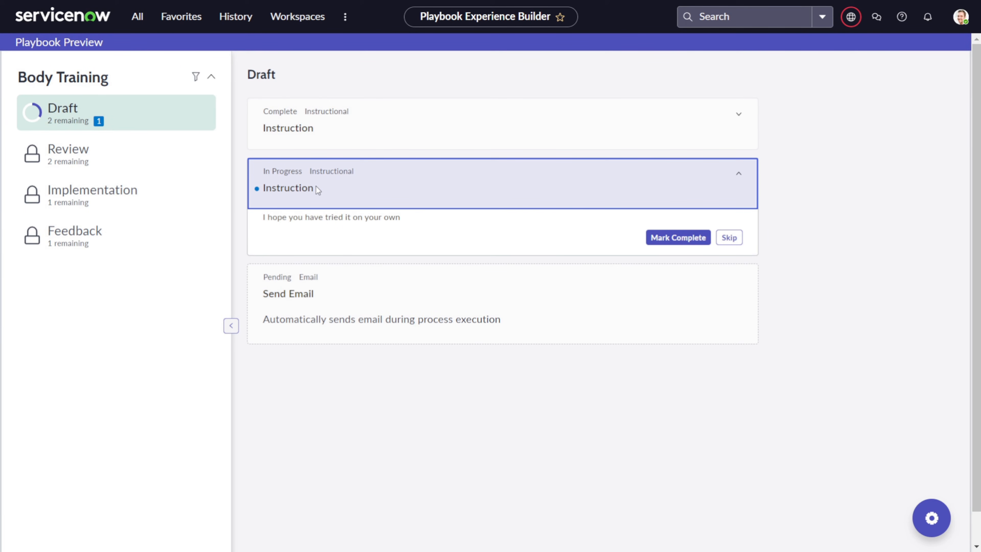
pyautogui.click(674, 248)
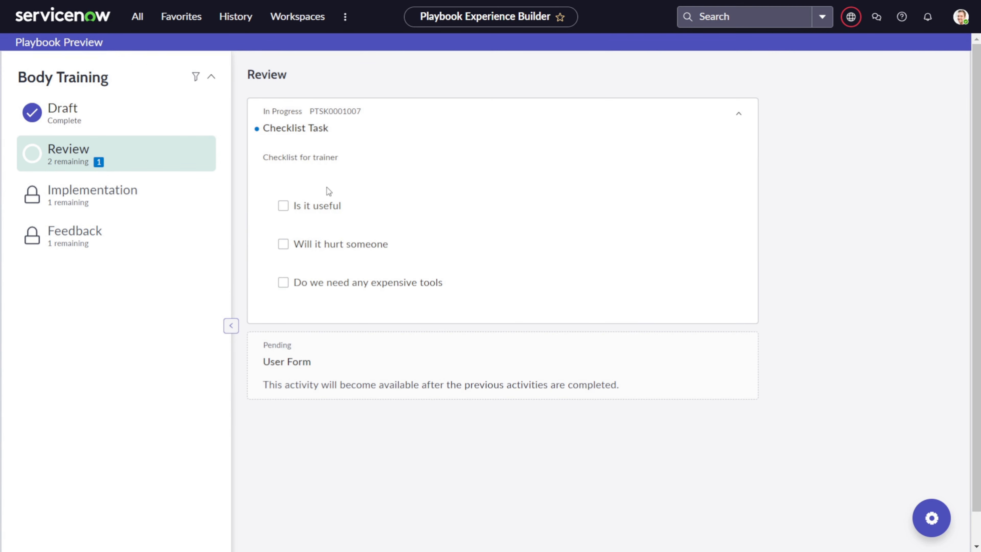
pyautogui.click(283, 205)
pyautogui.click(283, 244)
pyautogui.click(285, 285)
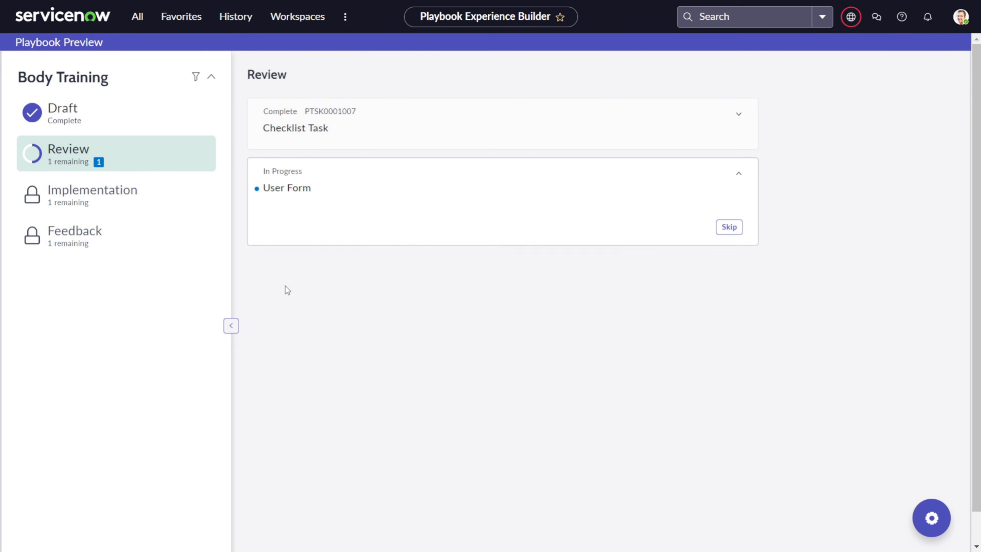
# Enter a Rating of 7, update the form, and mark the User Form complete
pyautogui.click(672, 245)
pyautogui.write('7')
pyautogui.click(732, 293)
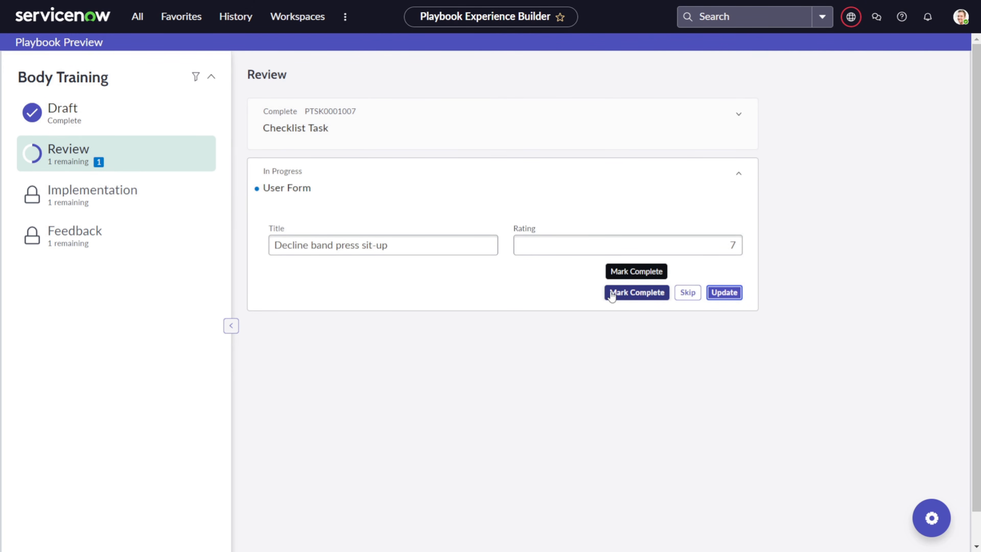
pyautogui.click(611, 295)
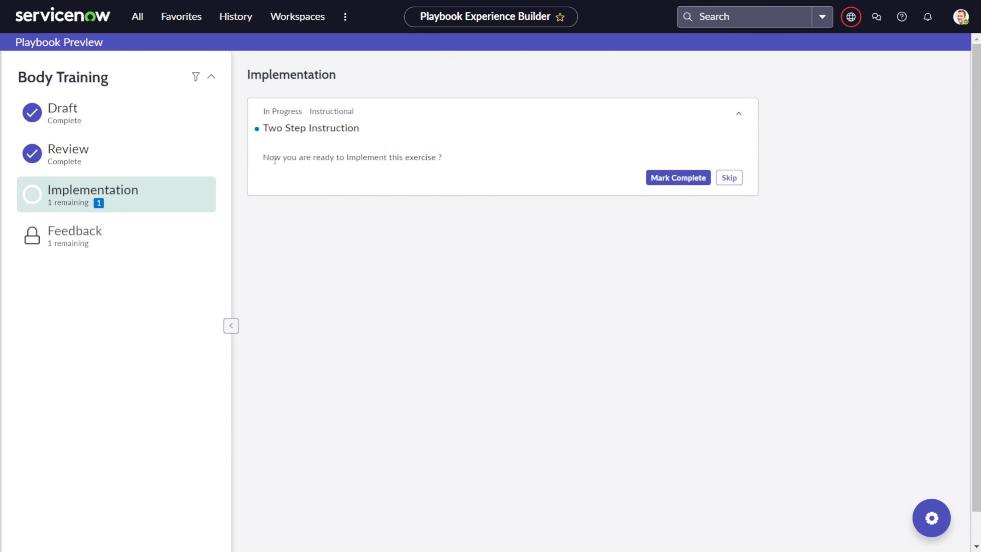
# Mark the Implementation Two Step Instruction complete and review its thanks message
pyautogui.moveTo(263, 159); pyautogui.dragTo(448, 154)
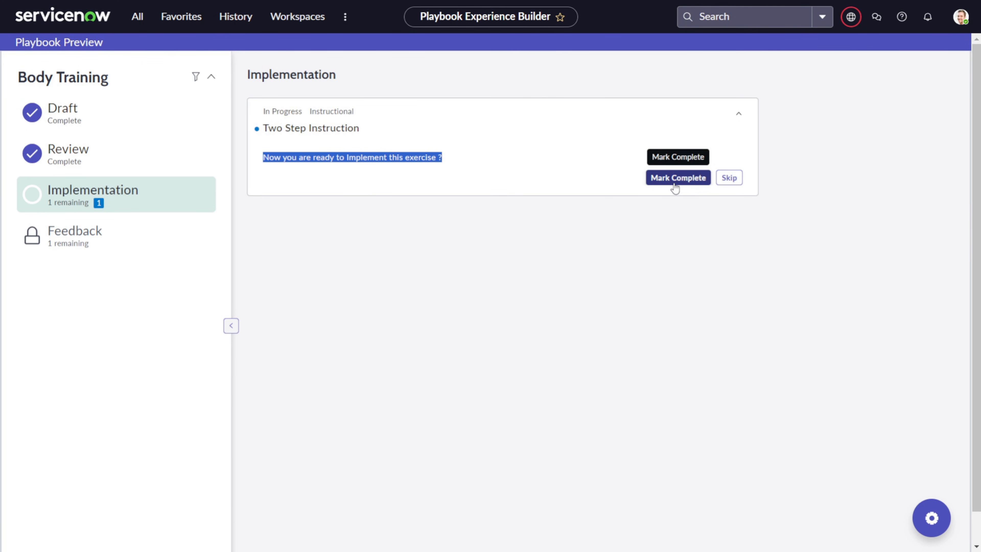
pyautogui.click(685, 178)
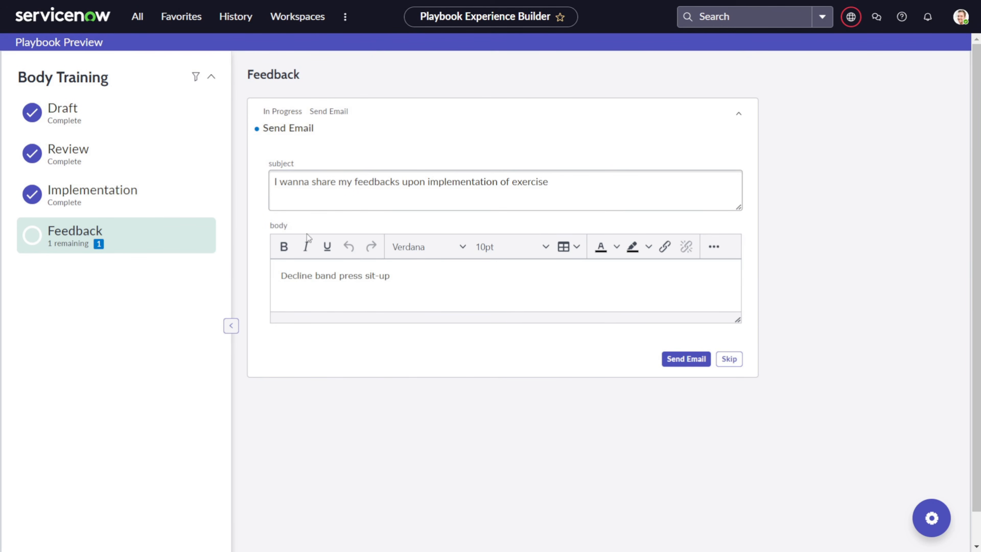
pyautogui.click(121, 198)
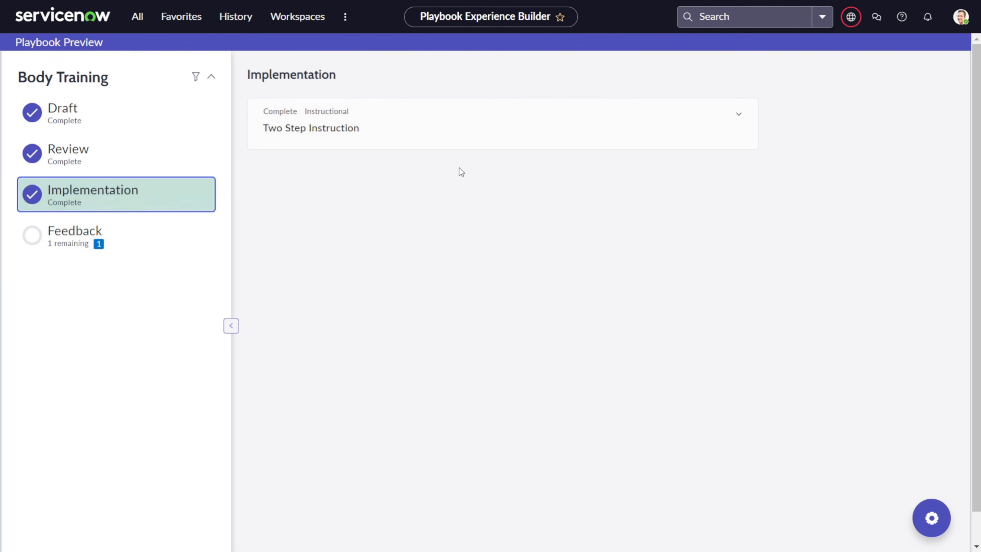
pyautogui.click(738, 116)
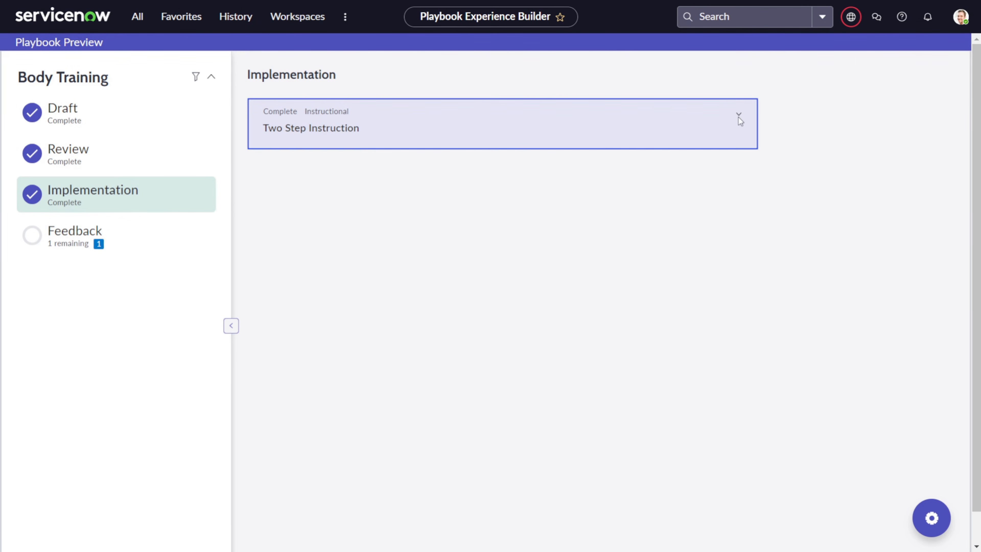
pyautogui.moveTo(293, 161); pyautogui.dragTo(409, 149)
# Send the feedback email from the Feedback stage
pyautogui.click(123, 234)
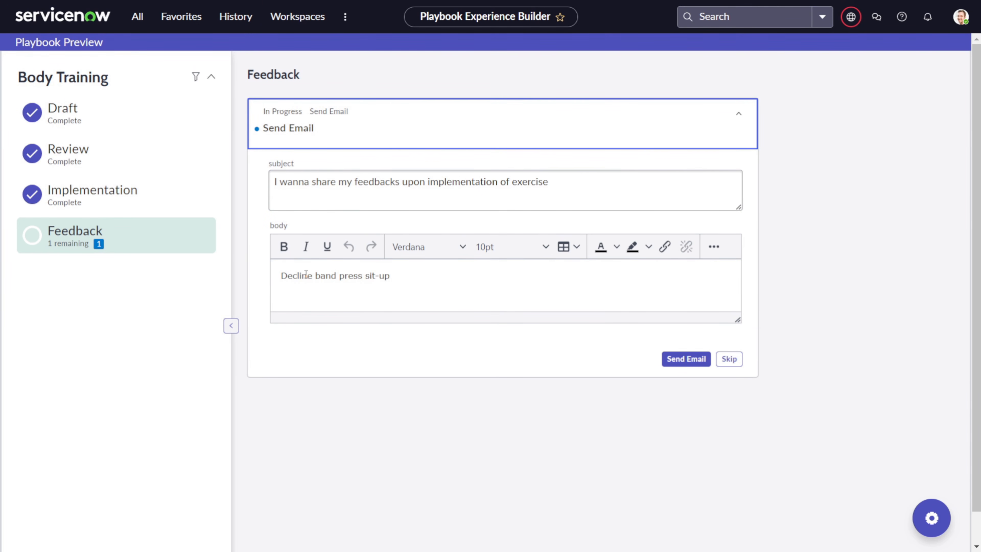
pyautogui.click(278, 277)
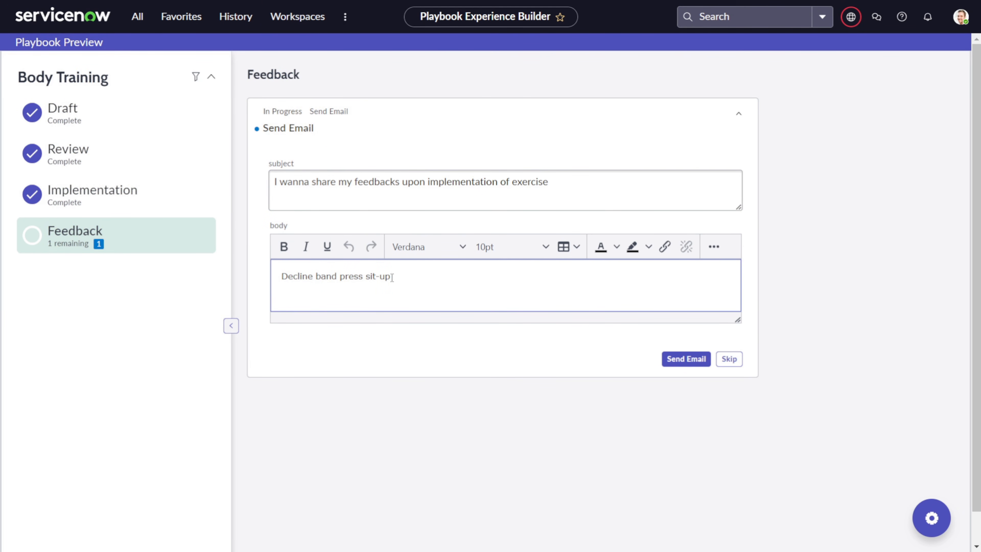
pyautogui.moveTo(392, 277); pyautogui.dragTo(274, 278)
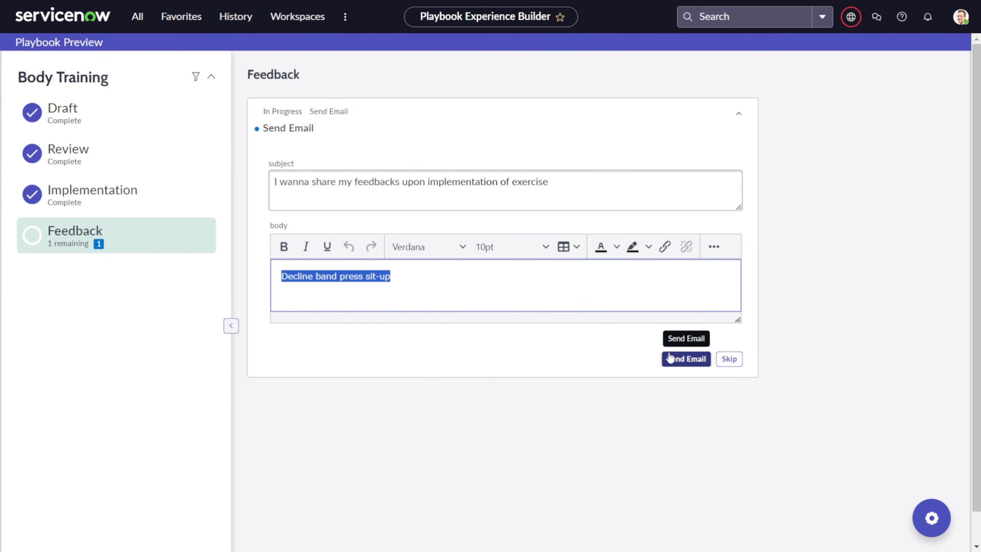
pyautogui.click(687, 364)
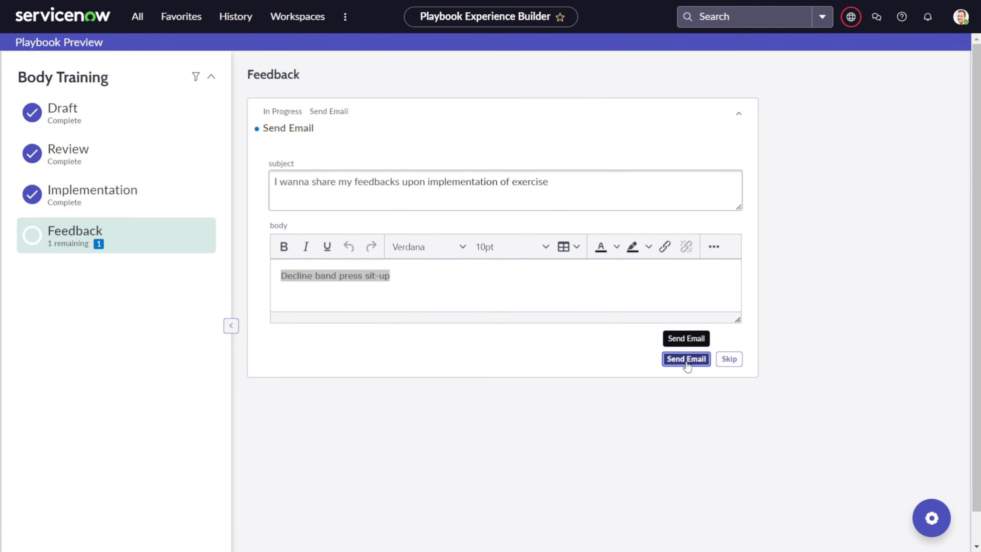
pyautogui.click(687, 360)
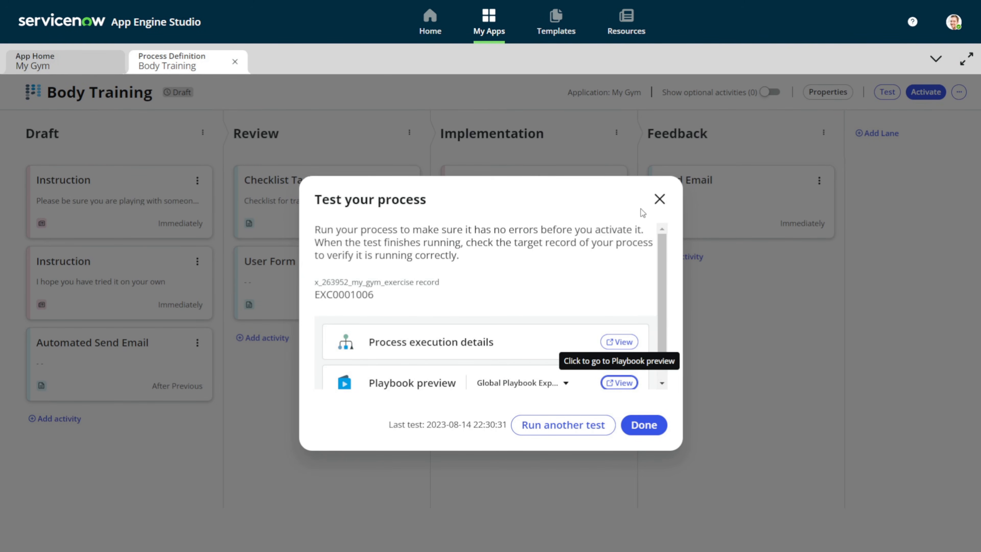
# Close the Test your process results to return to the four-lane Body Training board
pyautogui.click(659, 200)
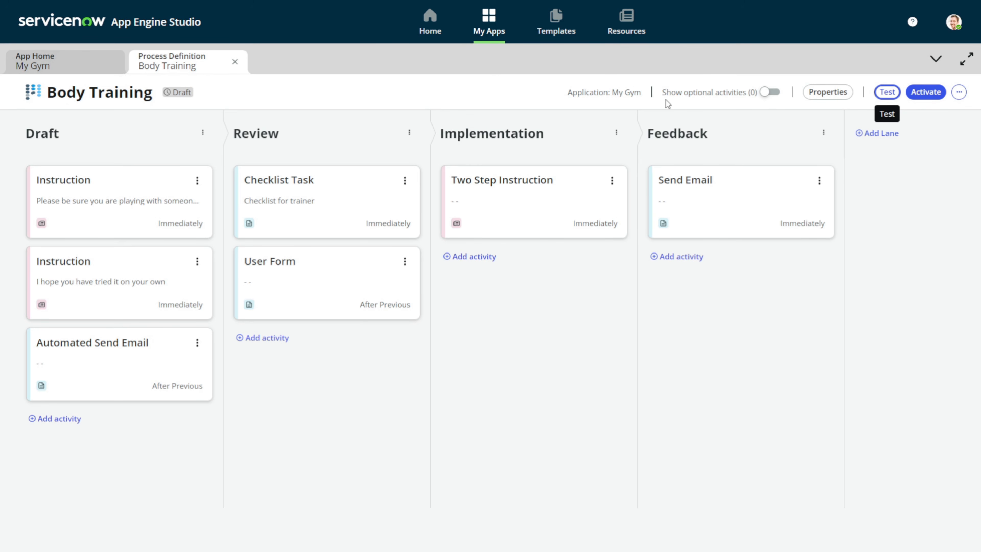
# Show optional activities and add a global optional Instruction described 'Optional activity', then save
pyautogui.click(767, 93)
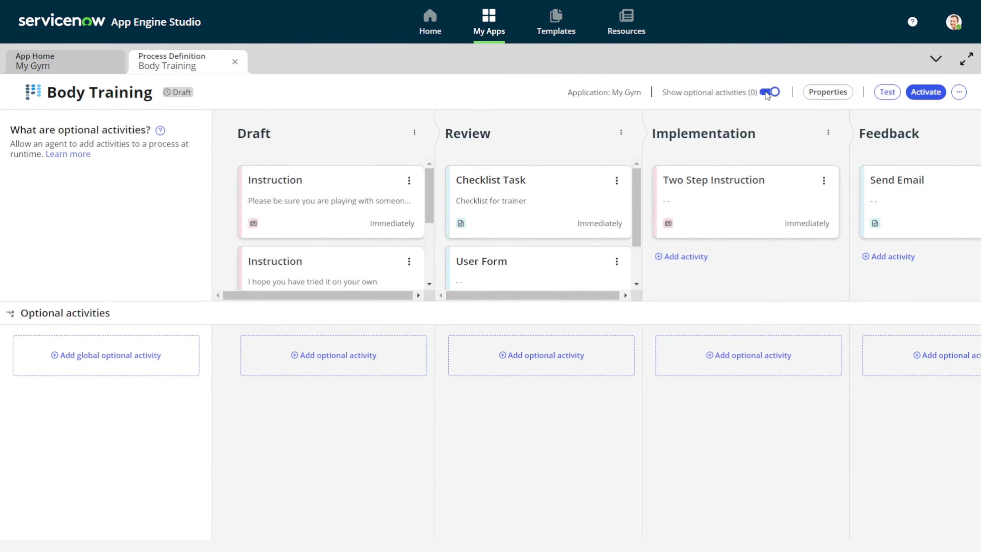
pyautogui.click(116, 371)
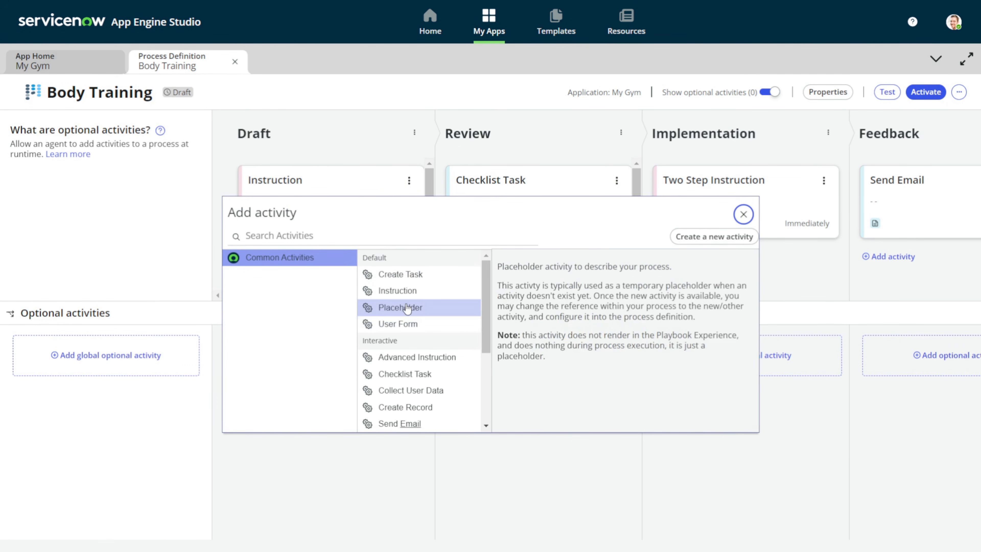
pyautogui.click(408, 291)
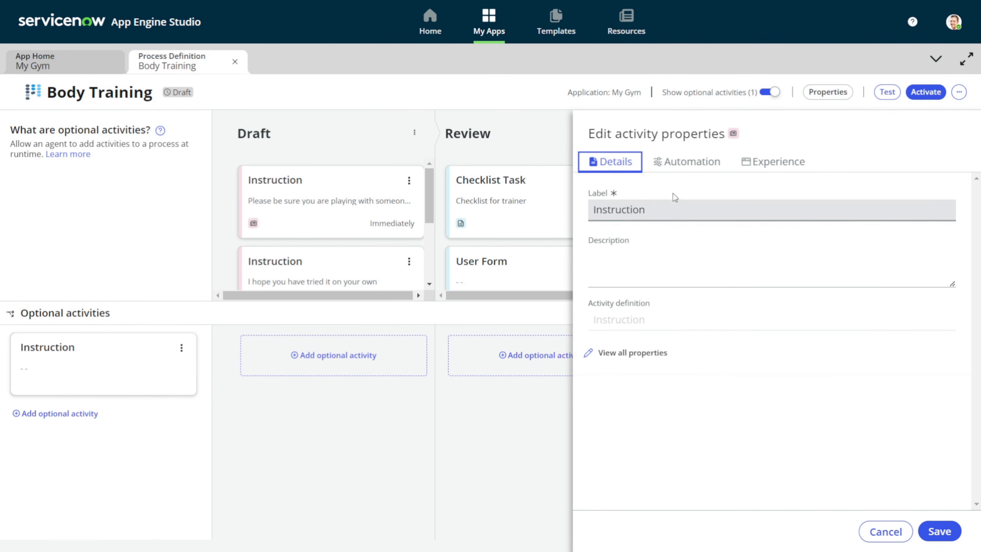
pyautogui.click(668, 265)
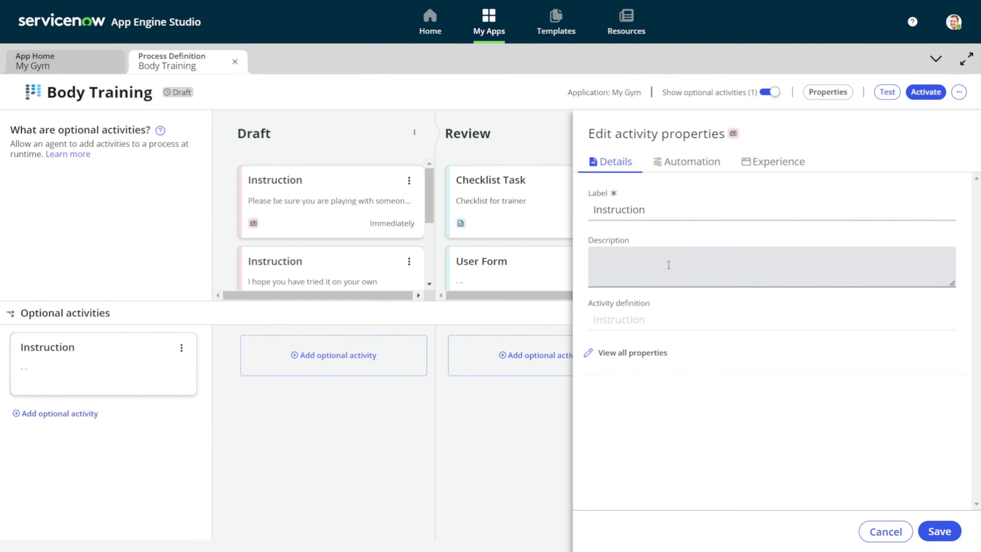
pyautogui.write('Optional activity')
pyautogui.click(938, 532)
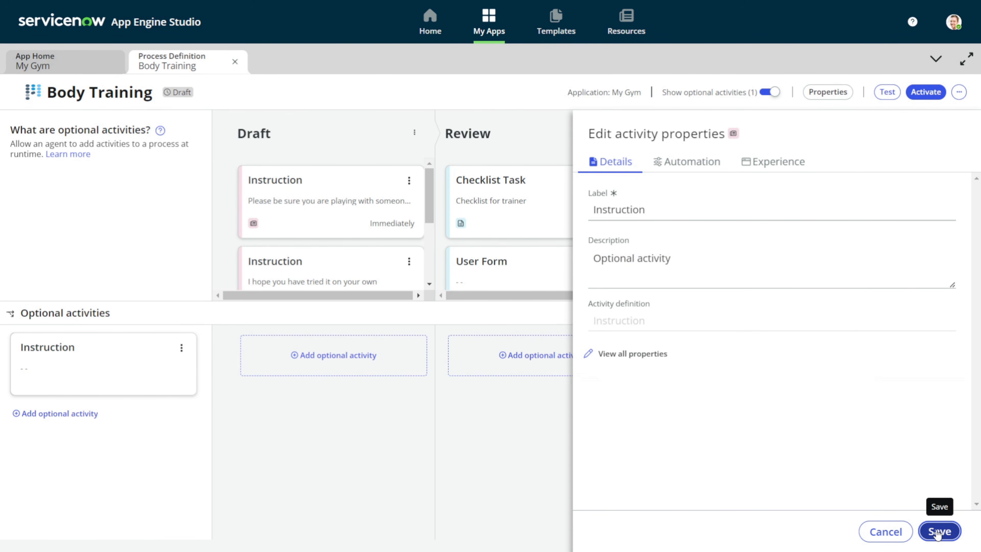
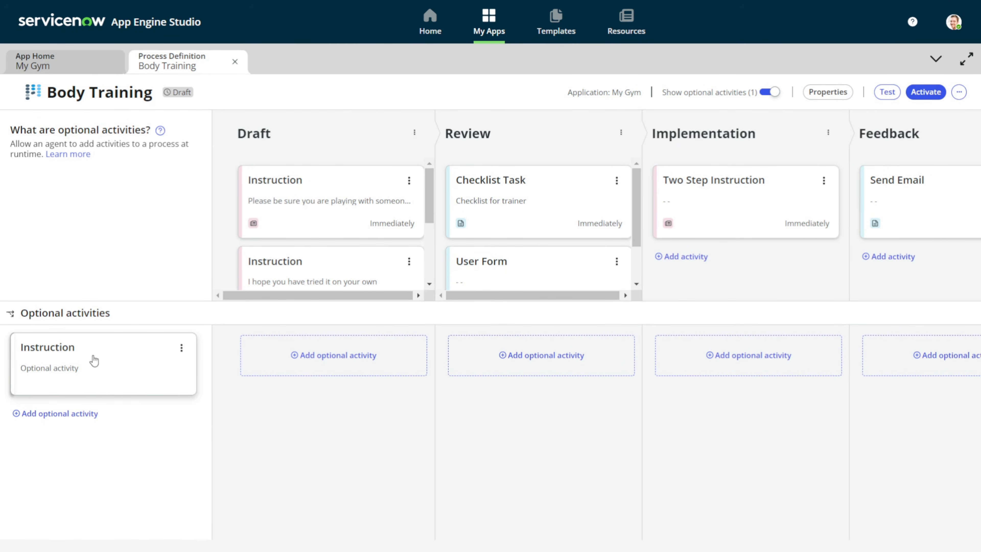
# Place the optional Instruction in the Draft lane, then look up exercise records in a first test attempt
pyautogui.moveTo(94, 359); pyautogui.dragTo(92, 331)
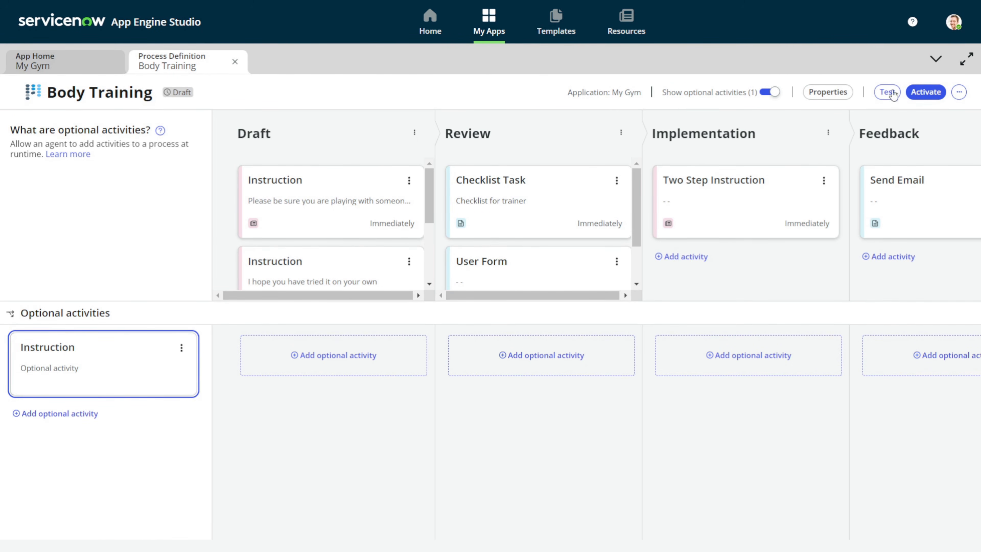
pyautogui.click(884, 93)
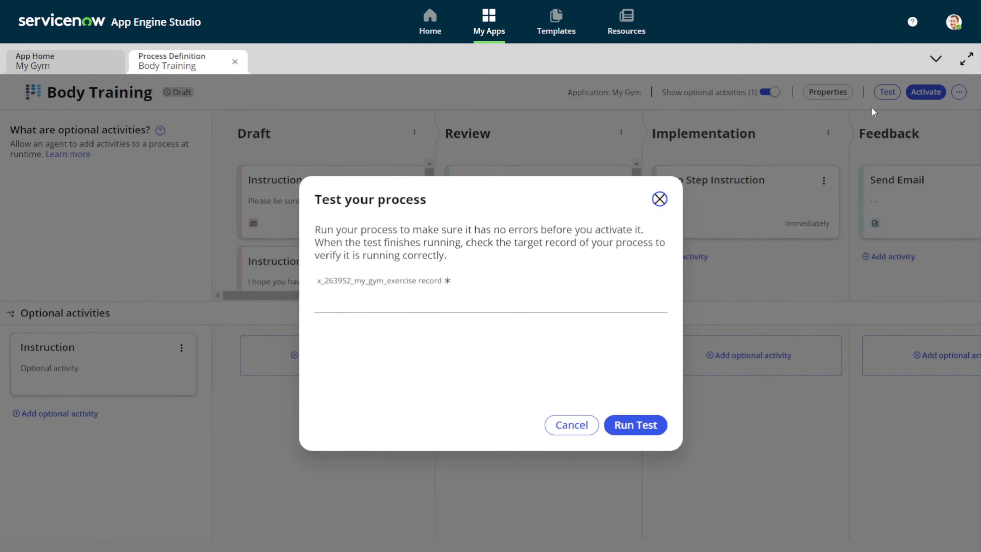
pyautogui.click(563, 294)
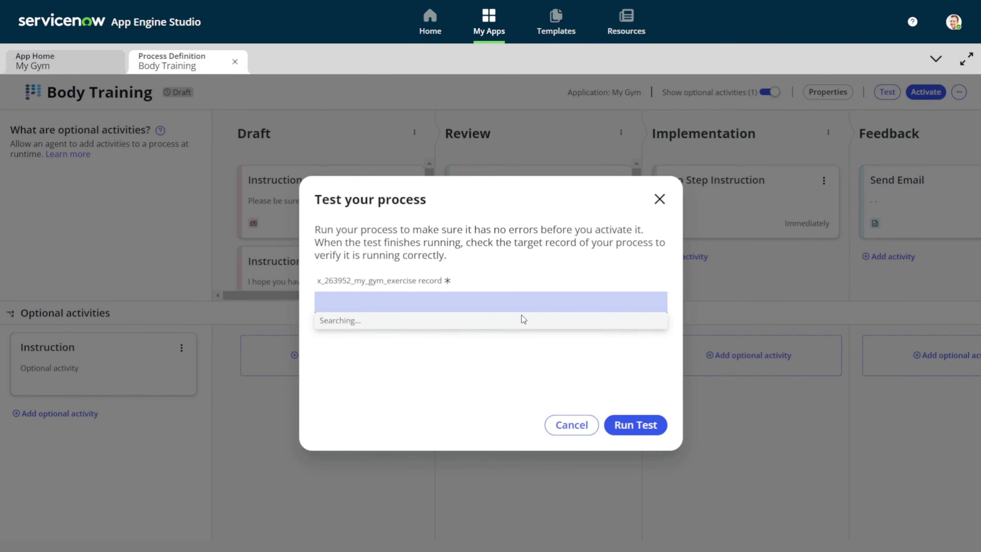
pyautogui.click(486, 303)
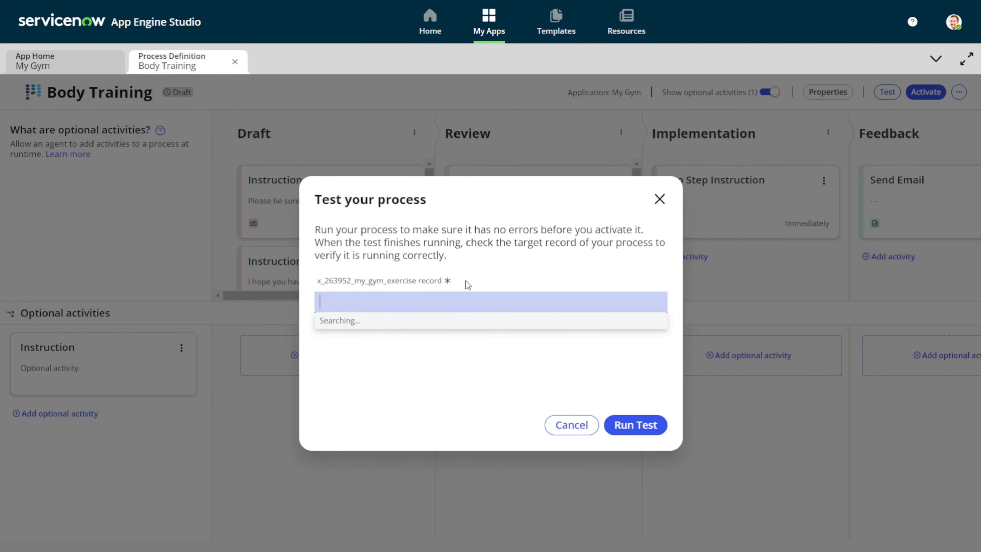
pyautogui.click(660, 199)
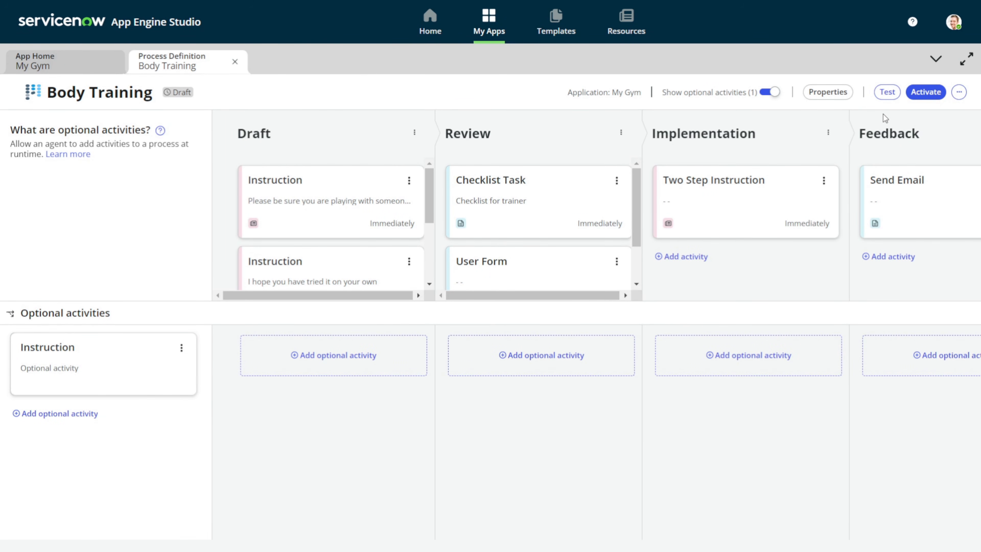
# Run the Body Training test against exercise record EXC0001007
pyautogui.click(891, 95)
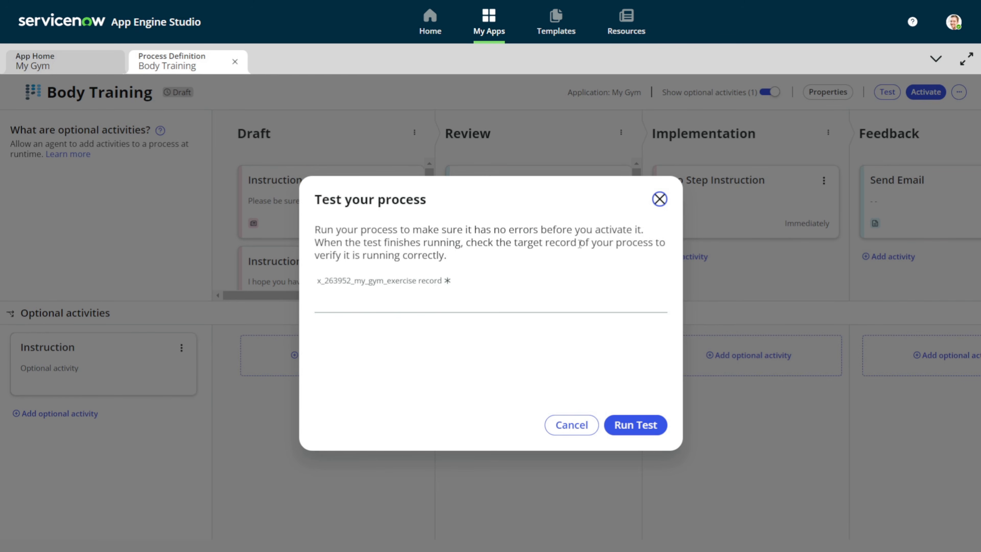
pyautogui.click(523, 311)
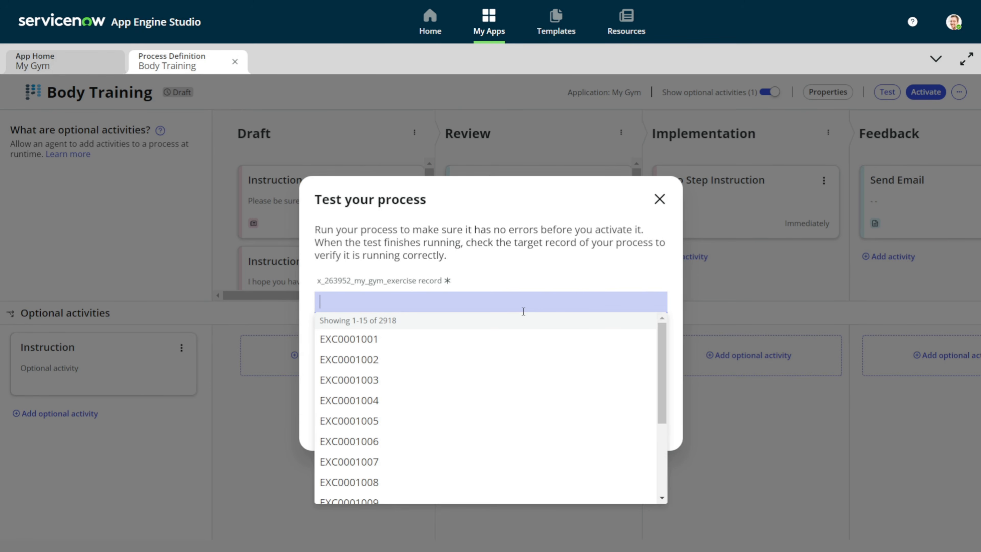
pyautogui.click(447, 472)
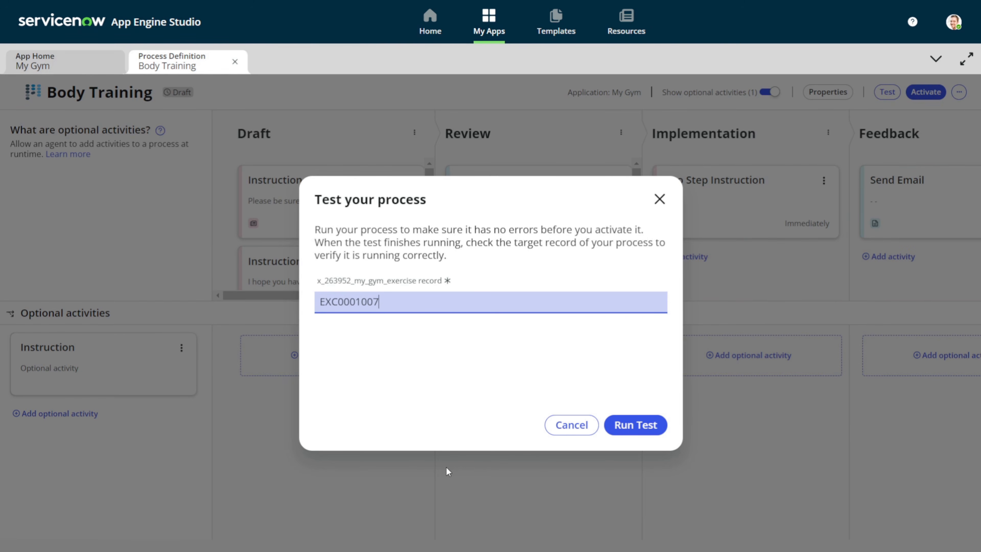
pyautogui.click(651, 435)
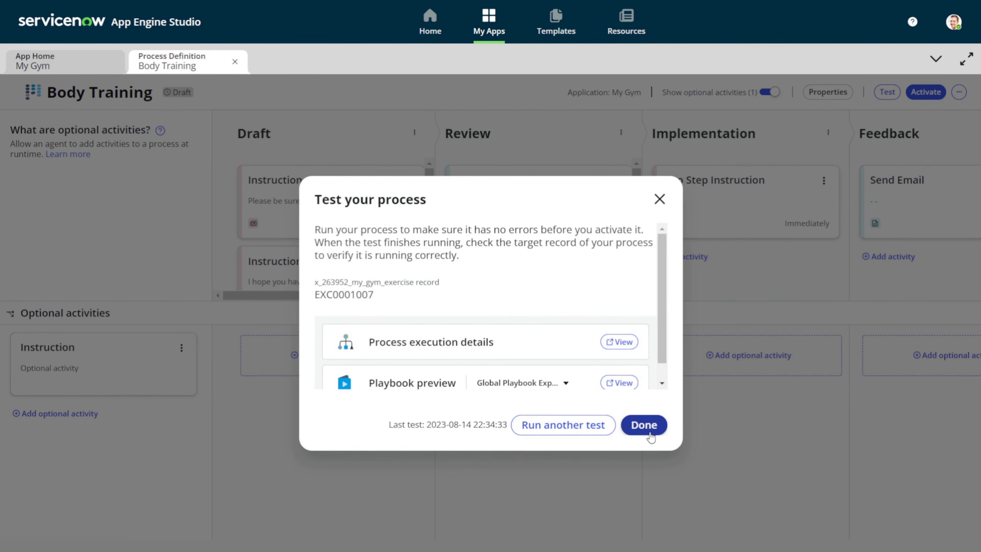
# In Playbook preview, insert an Instruction into Review between Checklist Task and User Form
pyautogui.click(623, 389)
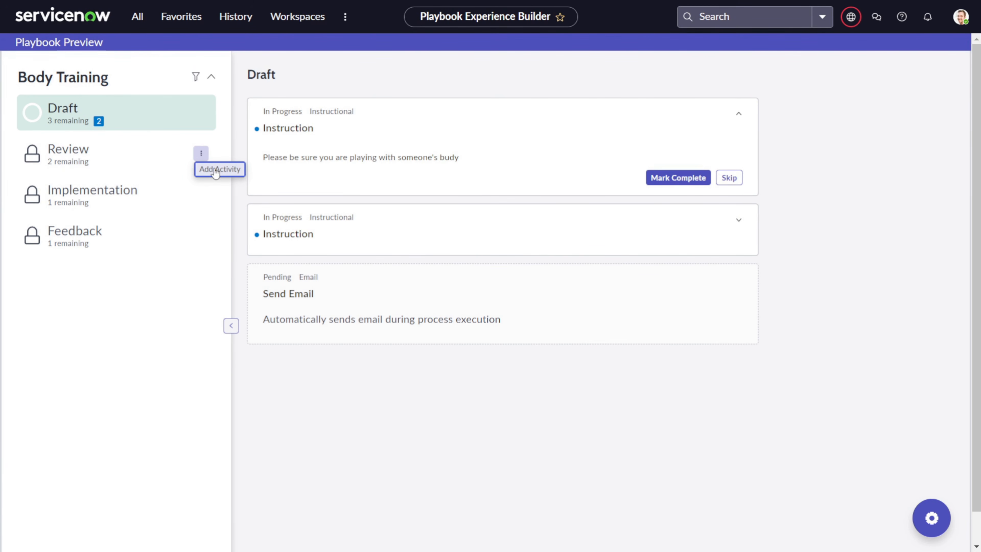
pyautogui.click(215, 170)
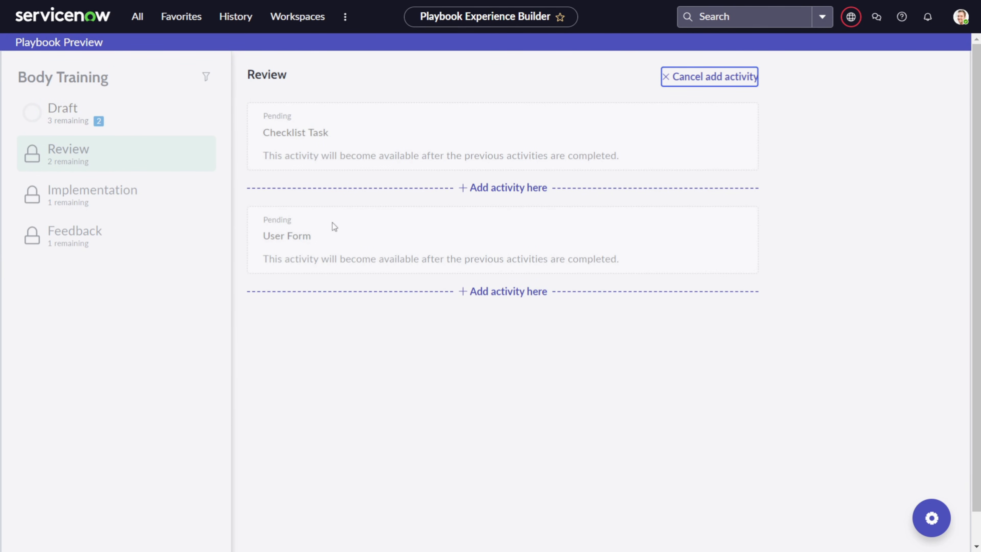
pyautogui.click(500, 193)
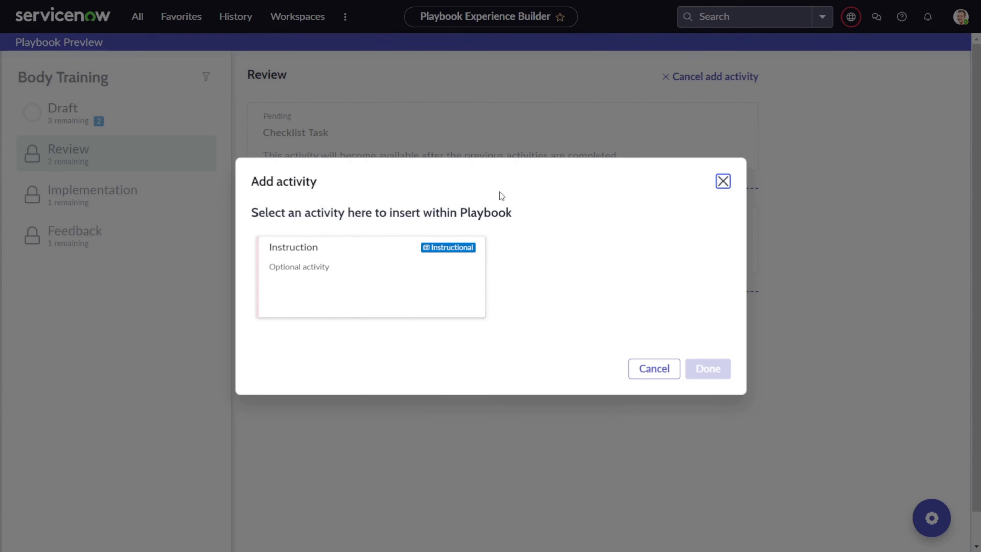
pyautogui.click(362, 275)
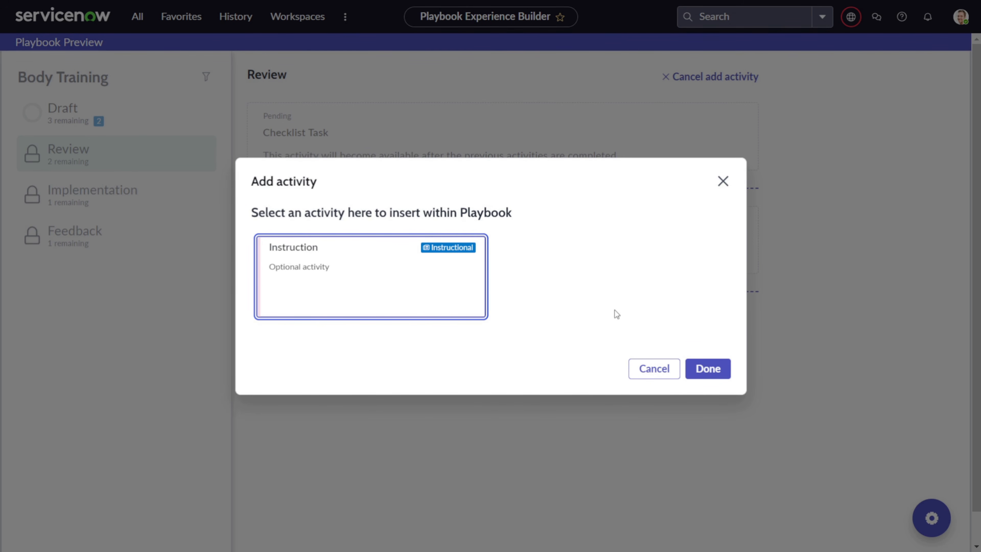
pyautogui.click(706, 369)
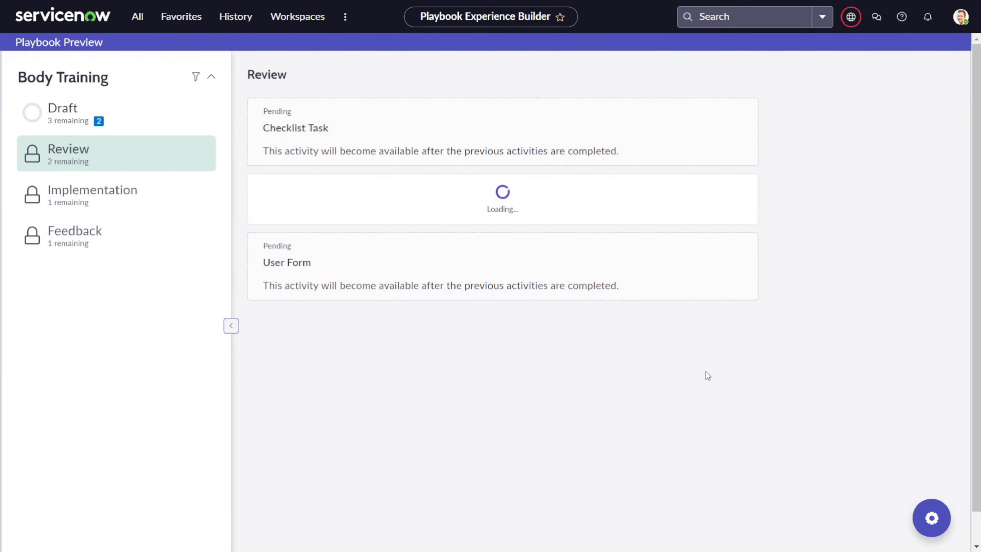
pyautogui.click(108, 121)
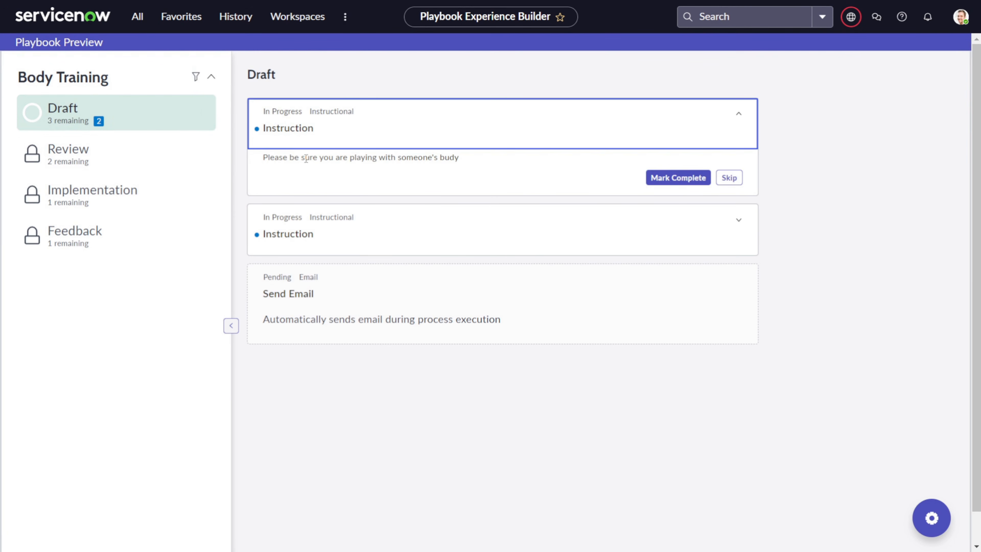
# Add an Instruction activity to the Draft stage right after its first Instruction
pyautogui.click(201, 112)
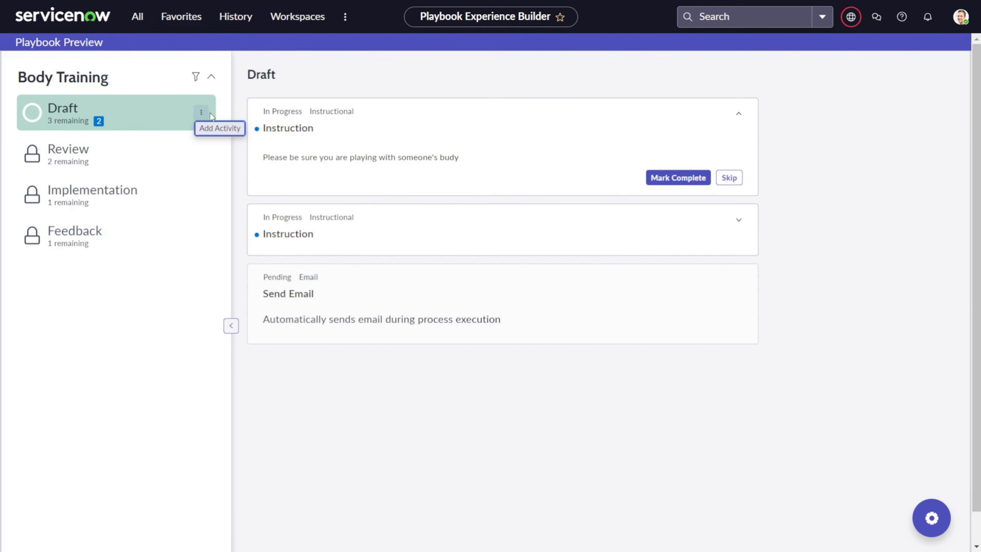
pyautogui.click(216, 129)
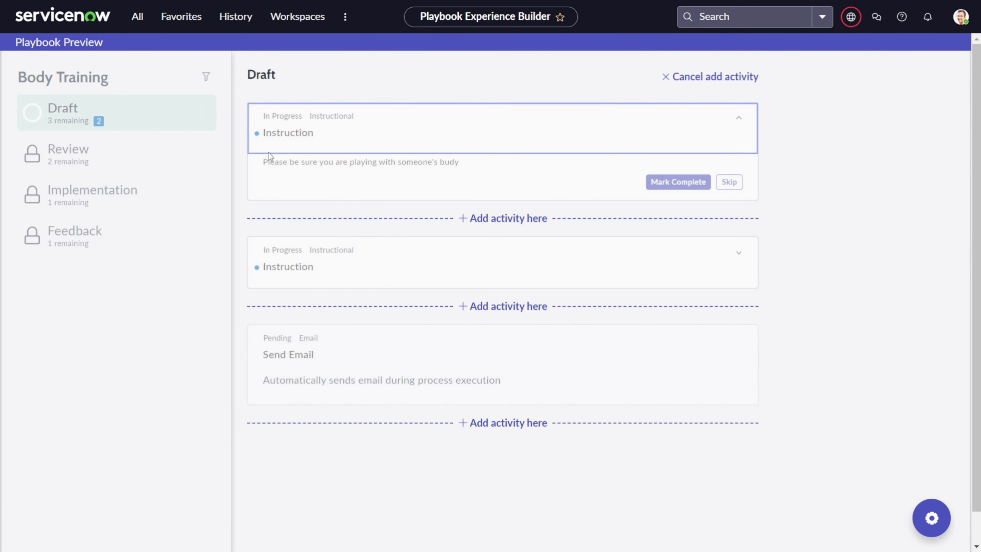
pyautogui.click(503, 218)
pyautogui.click(423, 265)
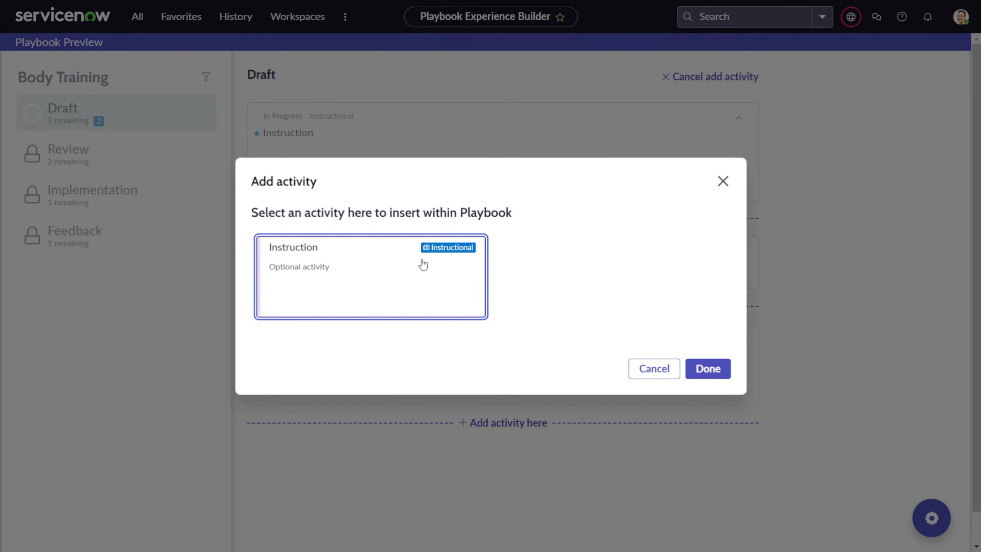
pyautogui.click(699, 369)
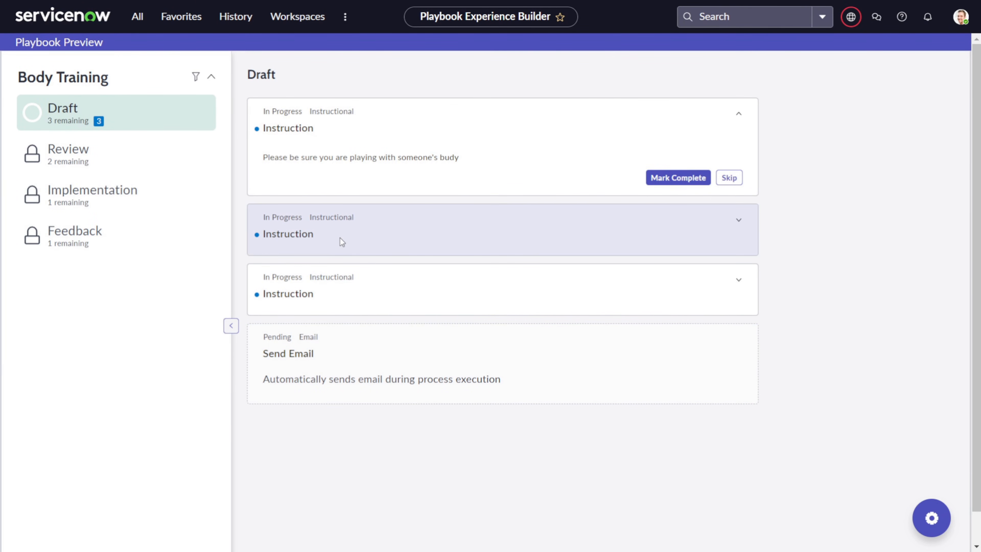
pyautogui.hotkey('alt', 'Tab')
pyautogui.hotkey('alt', 'Tab')
pyautogui.press('Tab')
pyautogui.click(561, 233)
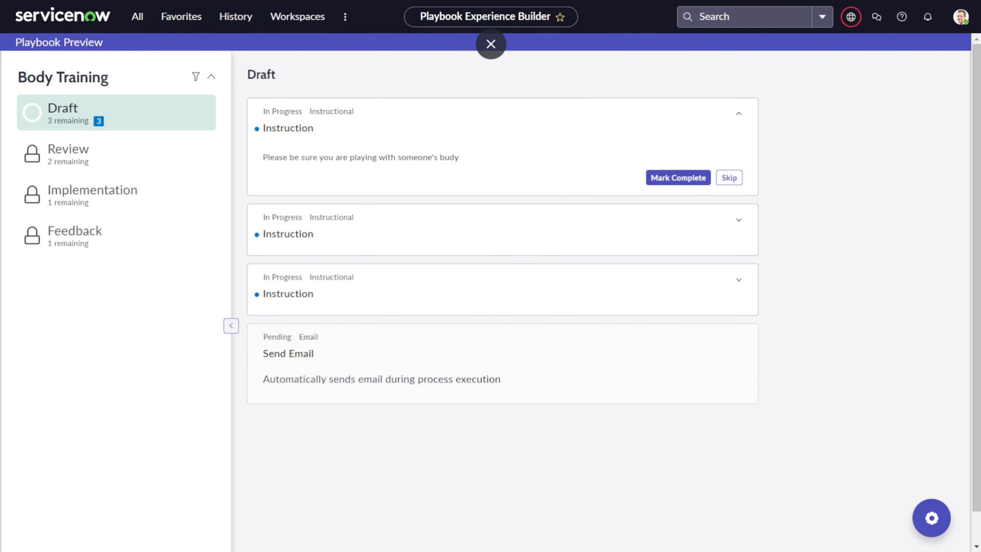